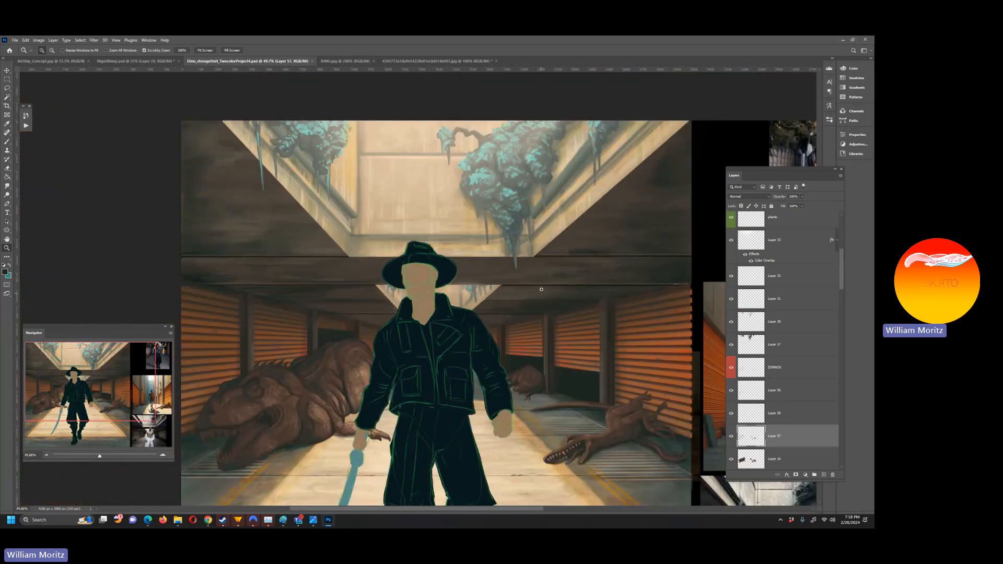
{"action": "left_click_drag", "start_coordinate": [500, 269], "coordinate": [337, 246]}
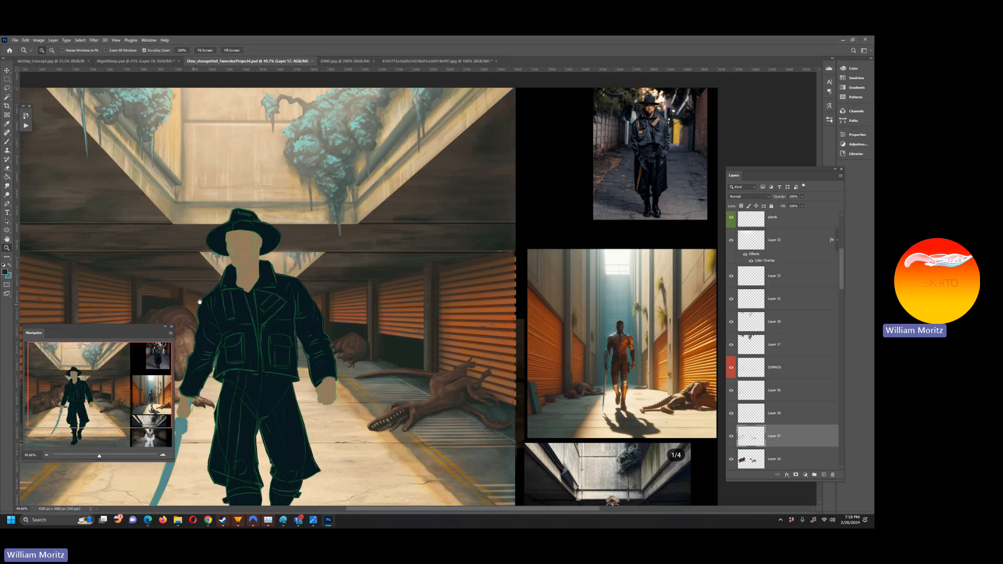
{"action": "left_click_drag", "start_coordinate": [199, 299], "coordinate": [321, 252]}
{"action": "left_click", "coordinate": [344, 289], "text": "alt"}
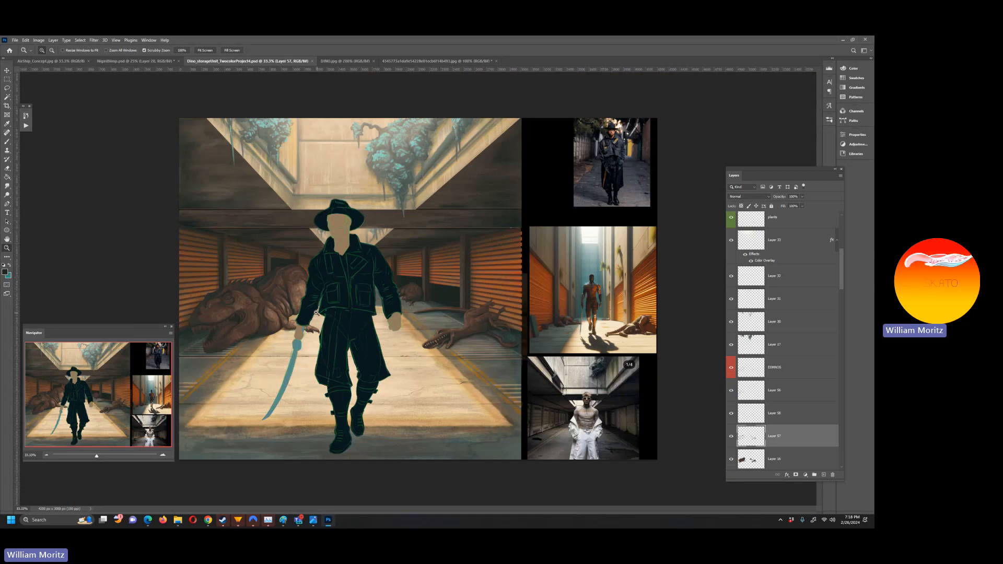
{"action": "key", "text": "v"}
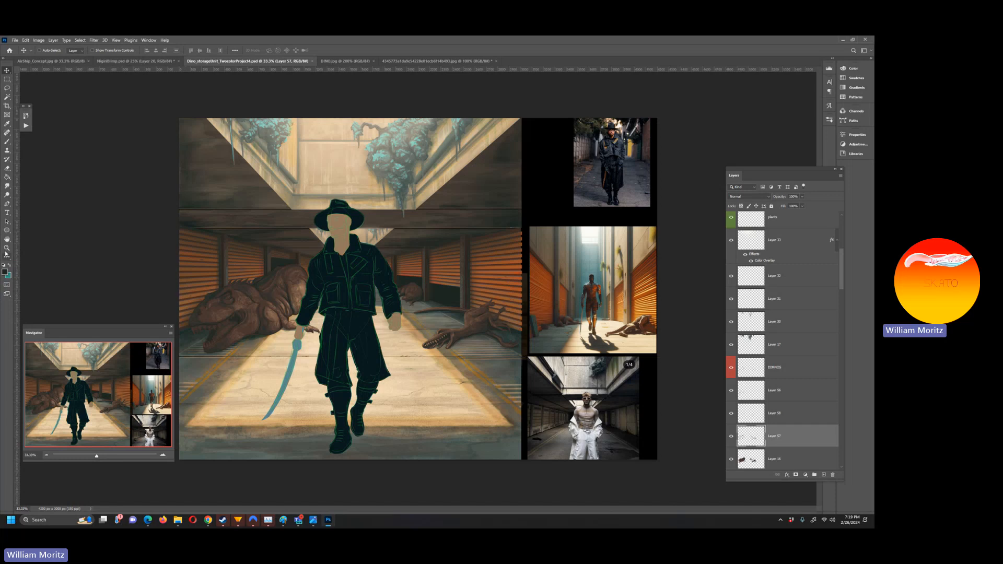
Select the Character line-art layer and lower its opacity to about 22%
{"action": "left_click", "coordinate": [7, 248]}
{"action": "left_click", "coordinate": [325, 326]}
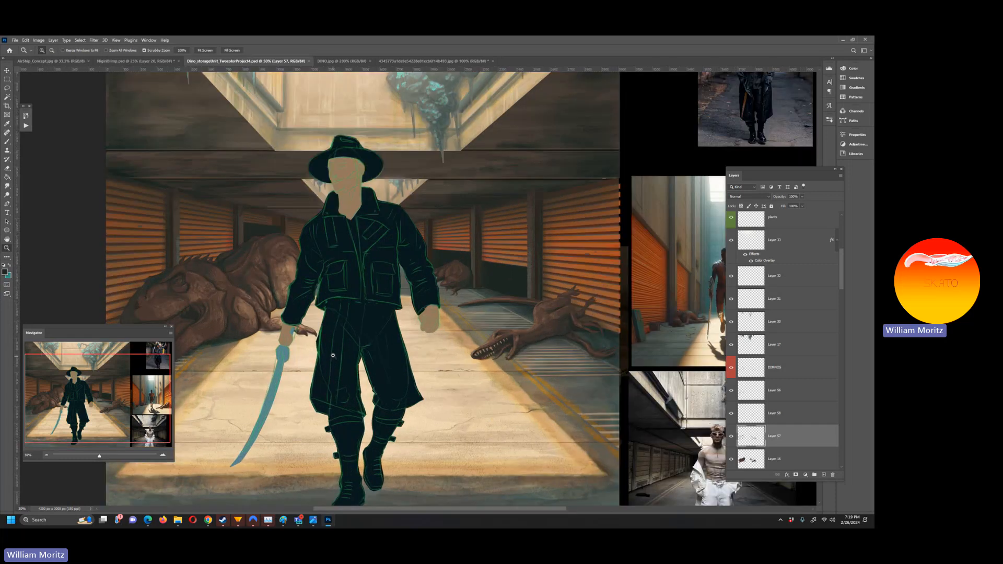
{"action": "key", "text": "v"}
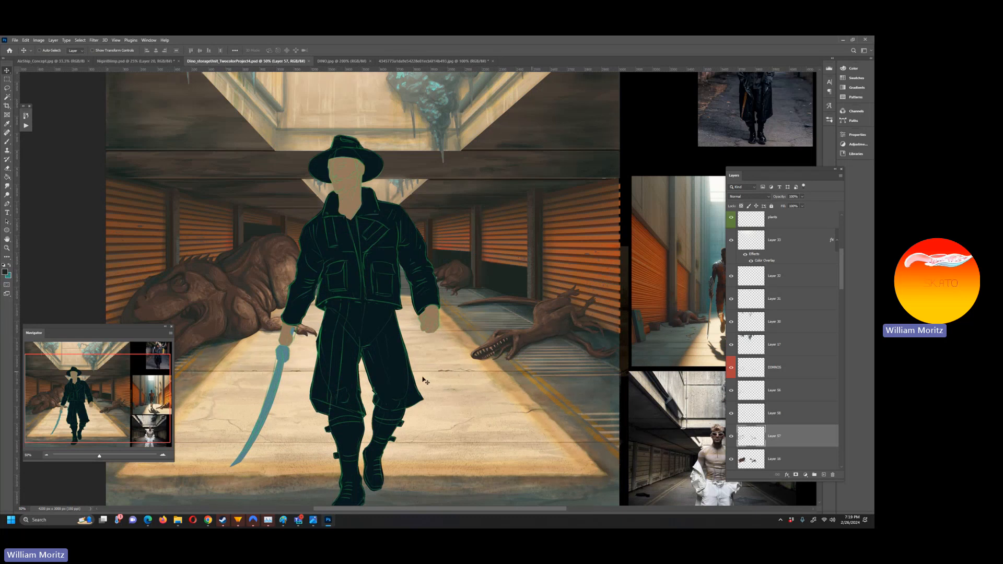
{"action": "right_click", "coordinate": [344, 353]}
{"action": "left_click", "coordinate": [360, 355]}
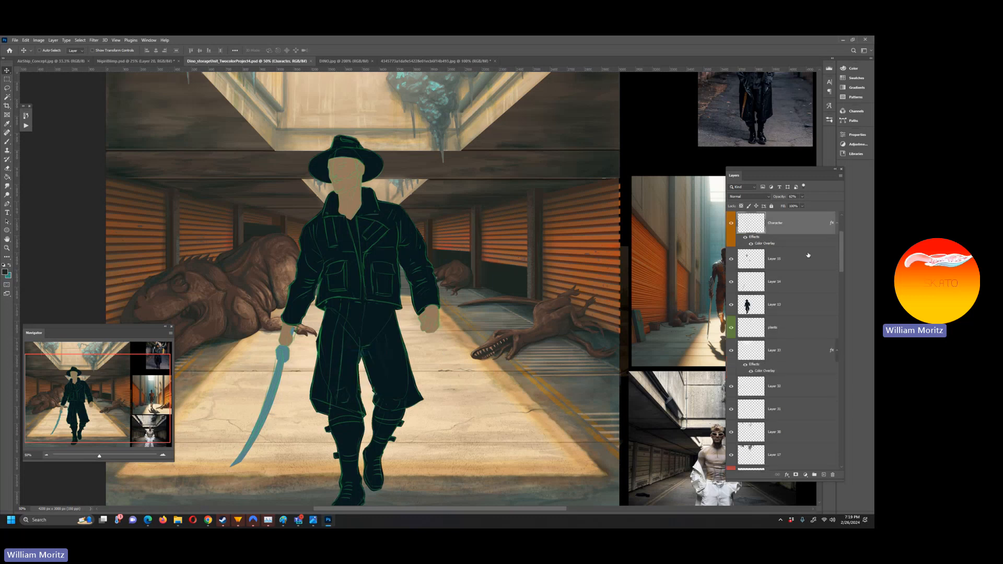
{"action": "left_click", "coordinate": [731, 223]}
{"action": "left_click", "coordinate": [733, 224]}
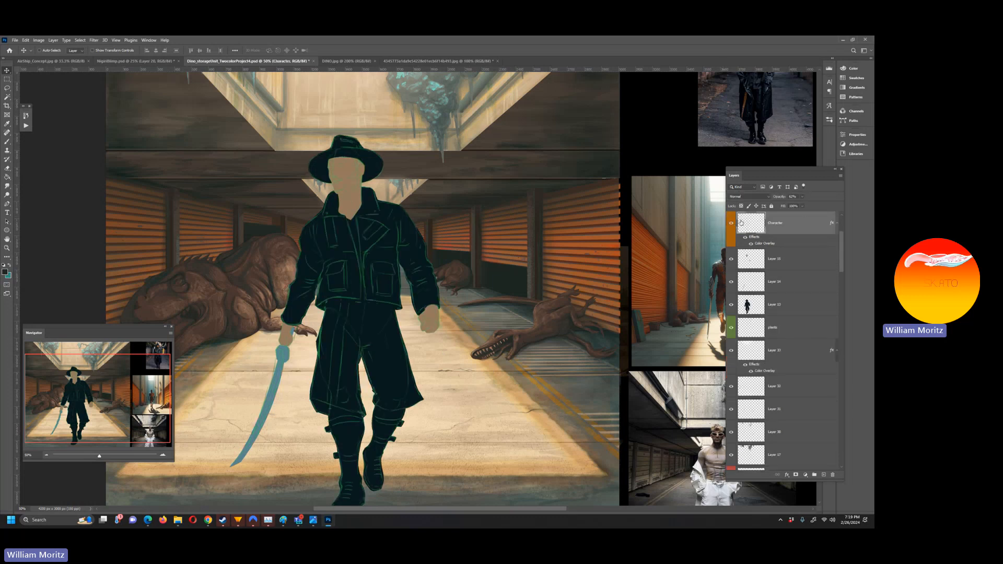
{"action": "left_click", "coordinate": [802, 197]}
{"action": "left_click_drag", "start_coordinate": [793, 206], "coordinate": [790, 207]}
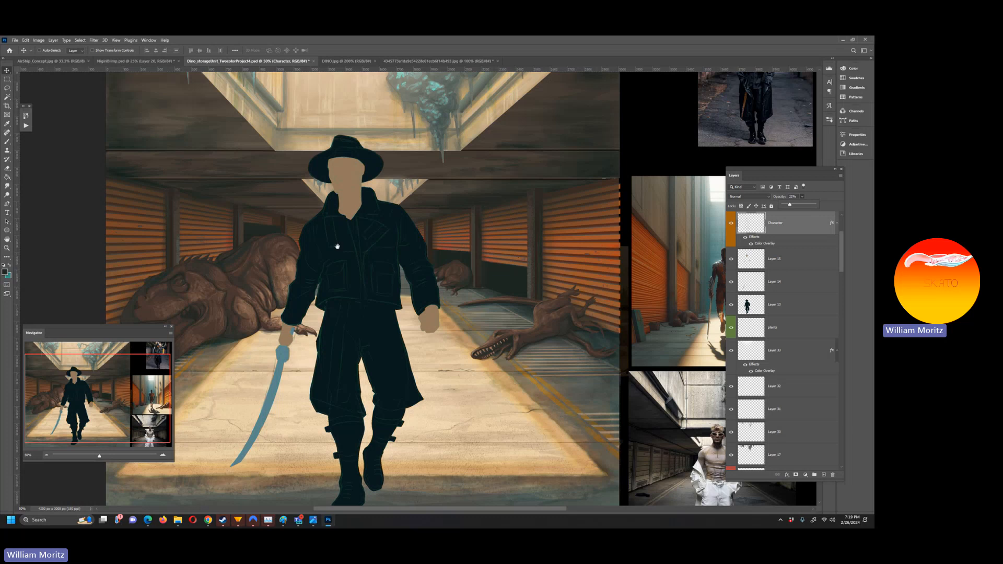
Load the dark clothing silhouette as a selection and add a new empty layer directly above the silhouette layer
{"action": "left_click_drag", "start_coordinate": [337, 246], "coordinate": [397, 257]}
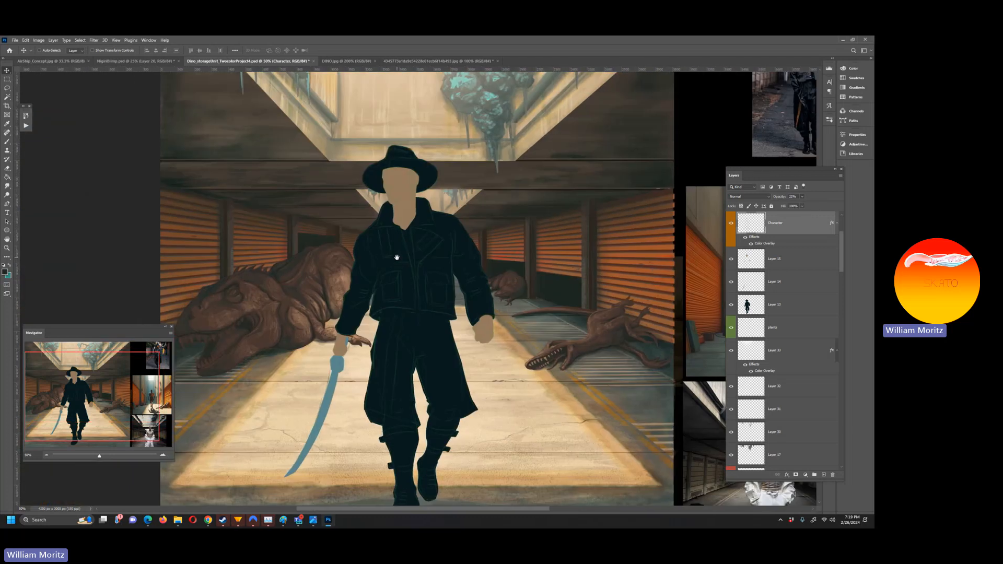
{"action": "key", "text": "i"}
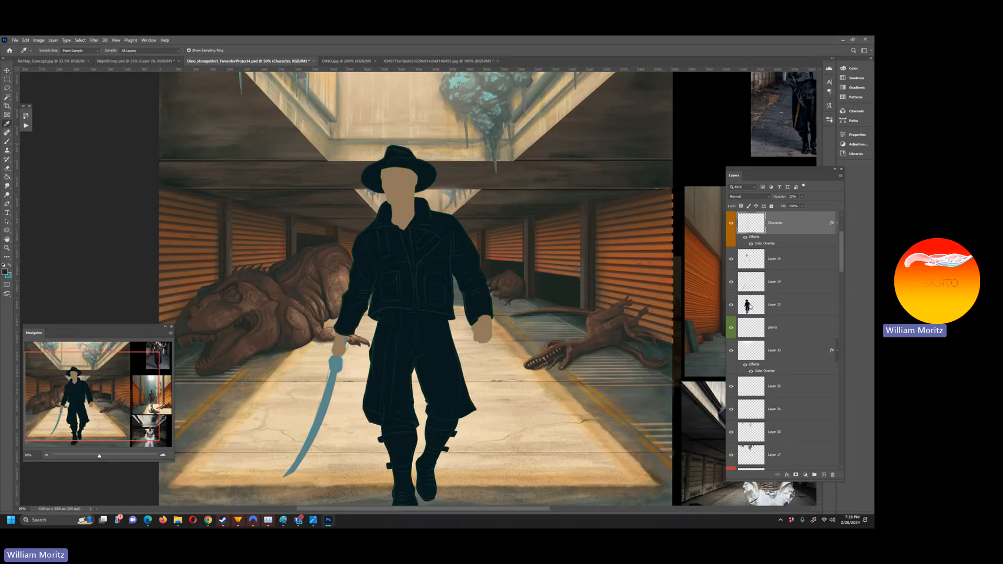
{"action": "left_click", "coordinate": [750, 307], "text": "ctrl"}
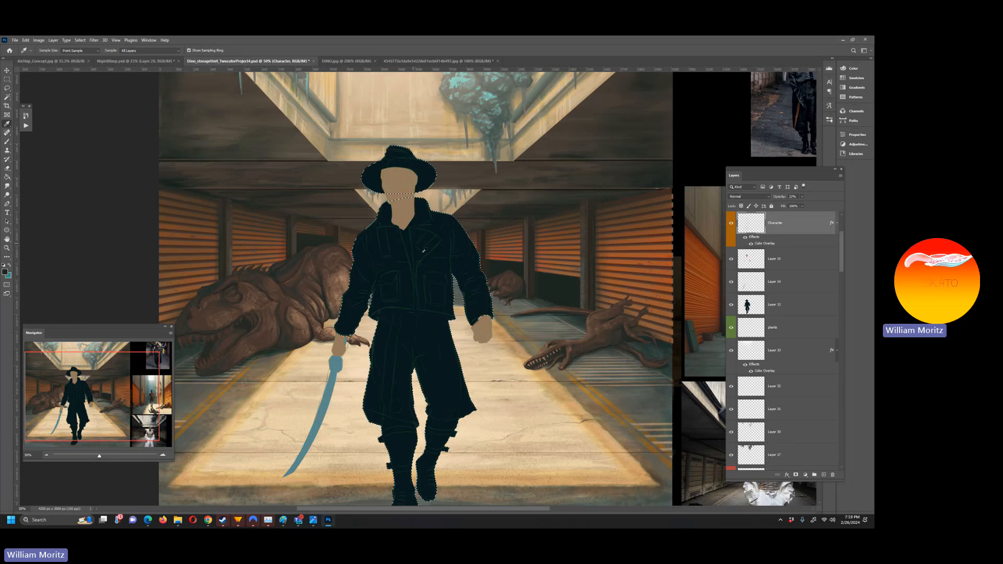
{"action": "left_click", "coordinate": [754, 310]}
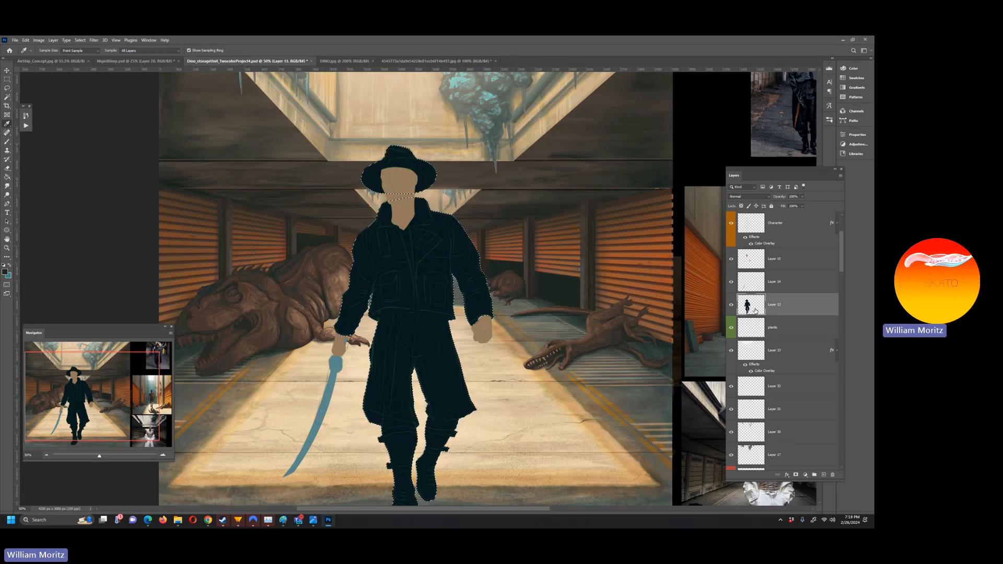
{"action": "left_click", "coordinate": [823, 475]}
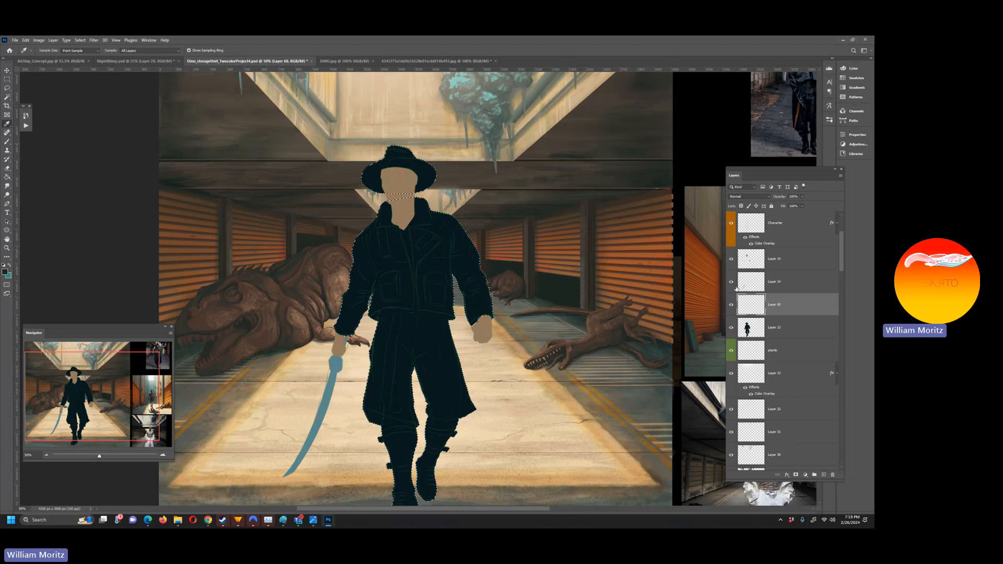
{"action": "left_click", "coordinate": [732, 261]}
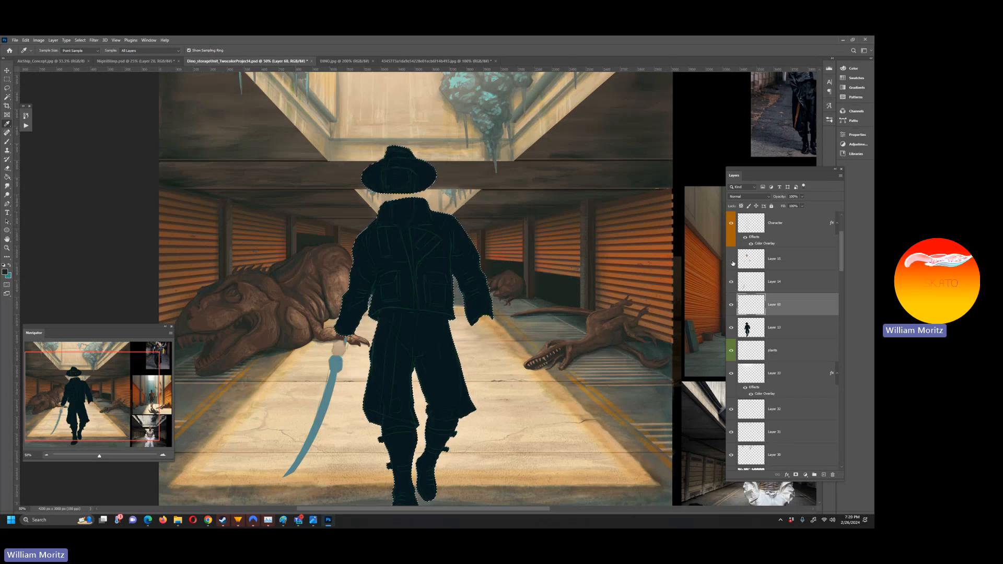
{"action": "left_click", "coordinate": [732, 260]}
Show the hidden reference layer with the armoured man in a hat beside the painted character
{"action": "left_click_drag", "start_coordinate": [573, 209], "coordinate": [462, 287]}
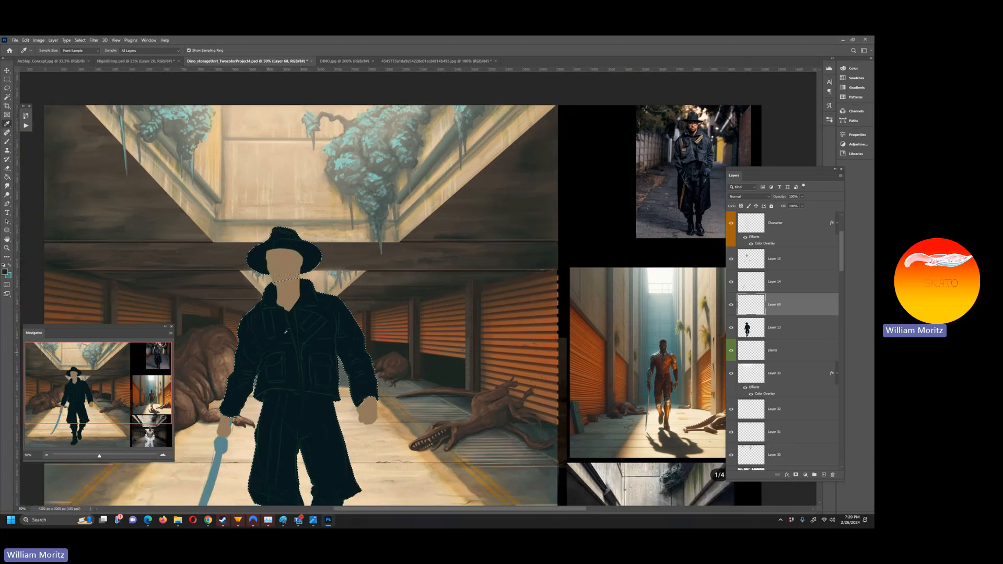
{"action": "scroll", "coordinate": [286, 332], "scroll_direction": "down", "scroll_amount": 5}
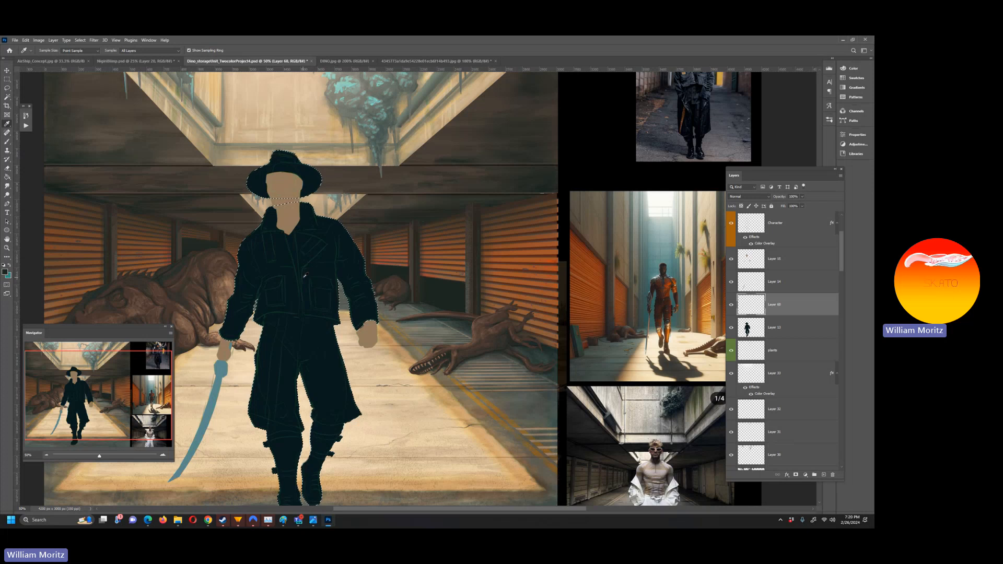
{"action": "scroll", "coordinate": [771, 306], "scroll_direction": "up", "scroll_amount": 2}
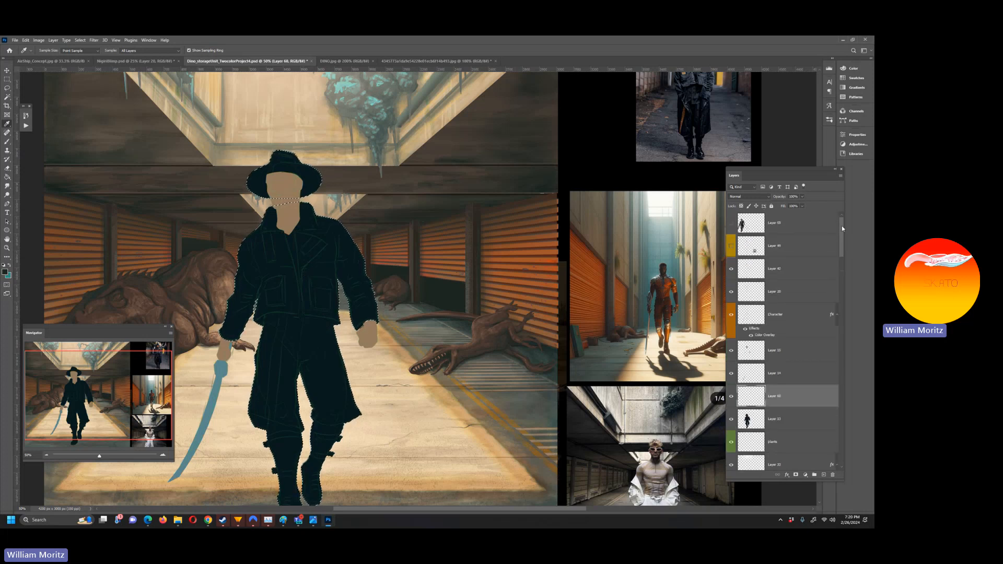
{"action": "left_click", "coordinate": [731, 223]}
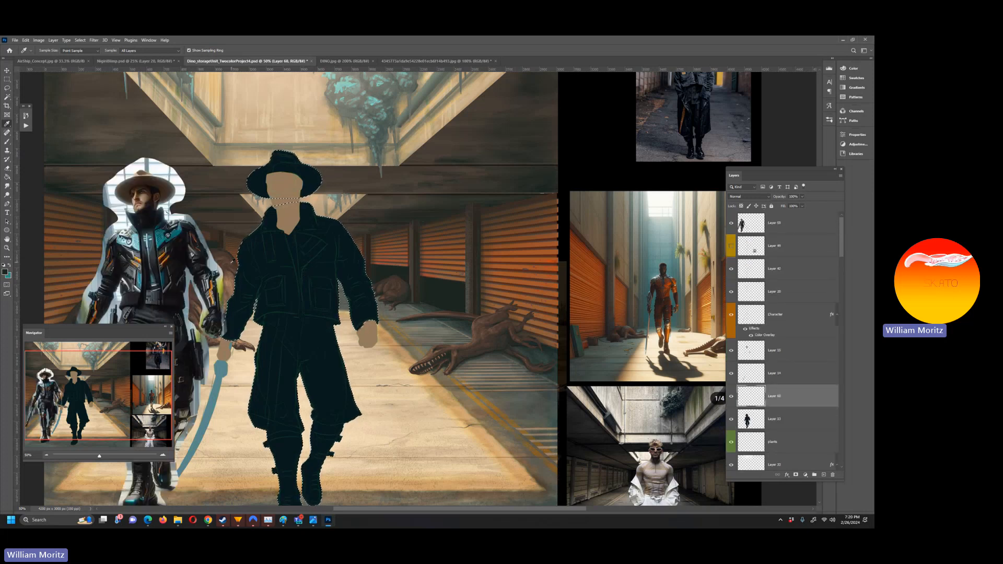
{"action": "left_click_drag", "start_coordinate": [229, 261], "coordinate": [371, 246]}
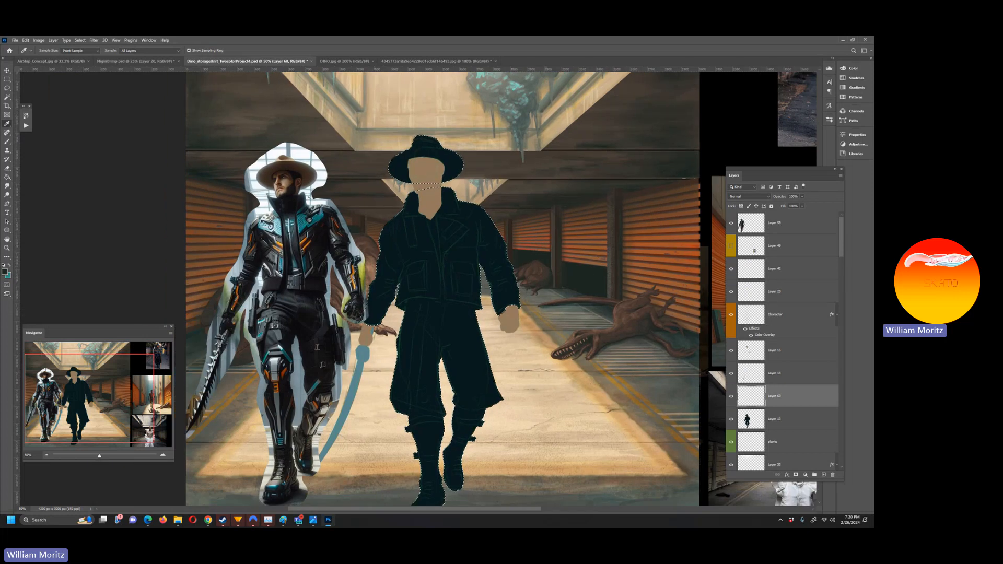
Clear the selection around the character's dark clothing silhouette
{"action": "key", "text": "v"}
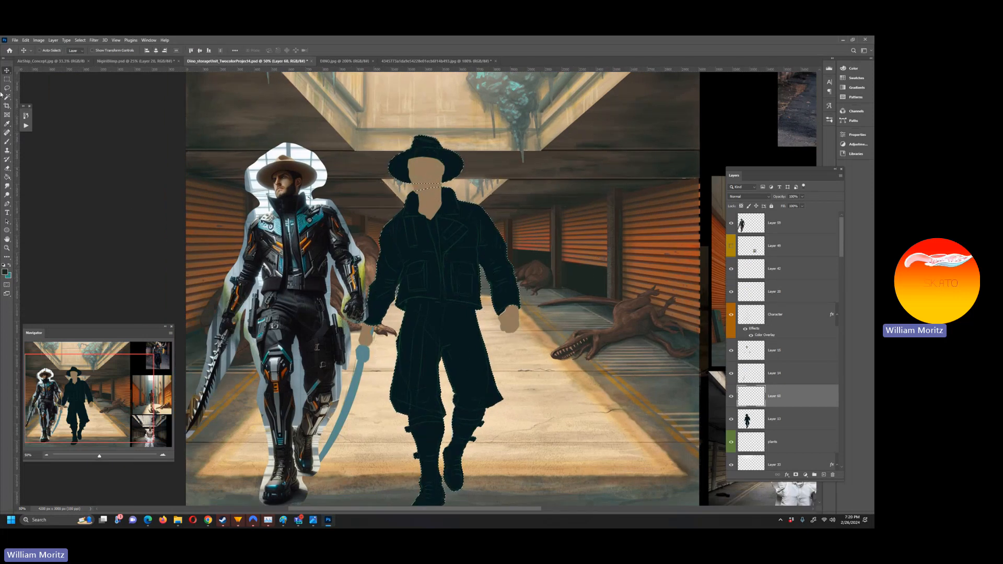
{"action": "left_click", "coordinate": [7, 88]}
{"action": "key", "text": "ctrl+d"}
{"action": "right_click", "coordinate": [311, 253]}
{"action": "left_click", "coordinate": [319, 257]}
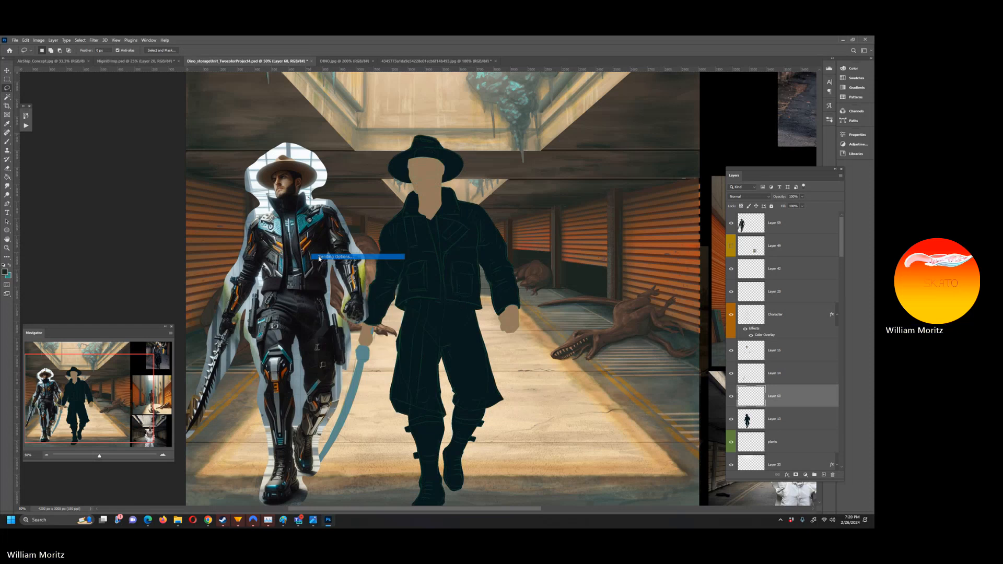
{"action": "left_click_drag", "start_coordinate": [299, 256], "coordinate": [265, 255]}
{"action": "left_click", "coordinate": [295, 311]}
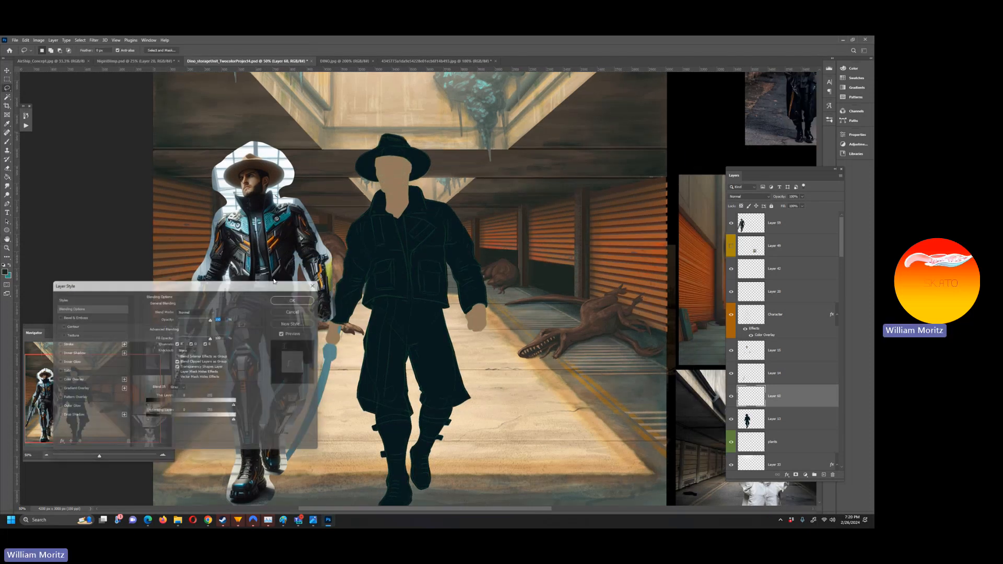
Select the armoured reference figure's layer and nudge the figure further left, away from the painted character
{"action": "right_click", "coordinate": [264, 243]}
{"action": "left_click", "coordinate": [274, 245]}
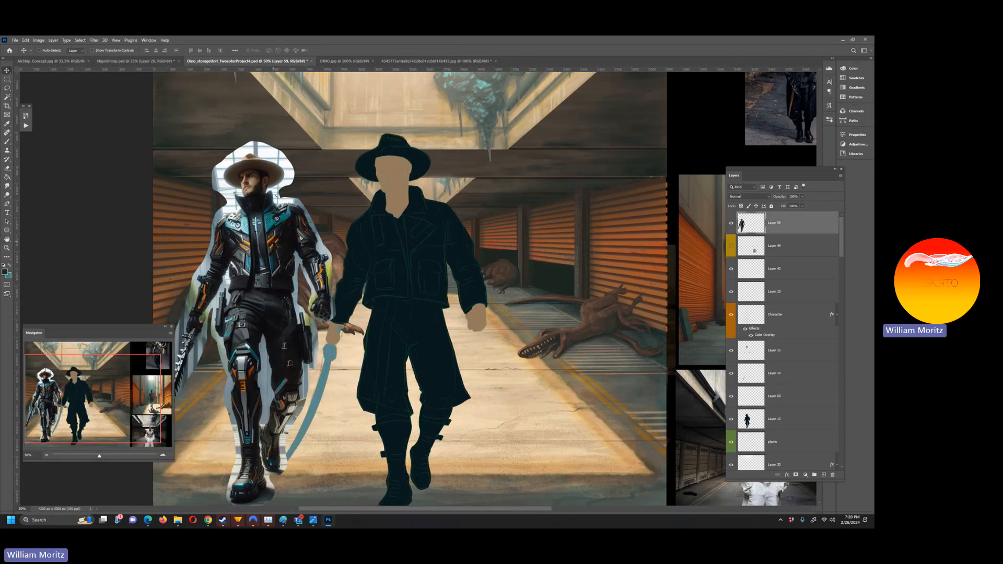
{"action": "key", "text": "shift+Left"}
{"action": "key", "text": "shift+Left"}
{"action": "key", "text": "shift+Left"}
{"action": "key", "text": "shift+Left"}
{"action": "key", "text": "shift+Left"}
{"action": "key", "text": "shift+Left"}
{"action": "key", "text": "shift+Left"}
{"action": "key", "text": "shift+Left"}
{"action": "key", "text": "shift+Left"}
{"action": "key", "text": "shift+Left"}
{"action": "key", "text": "shift+Left"}
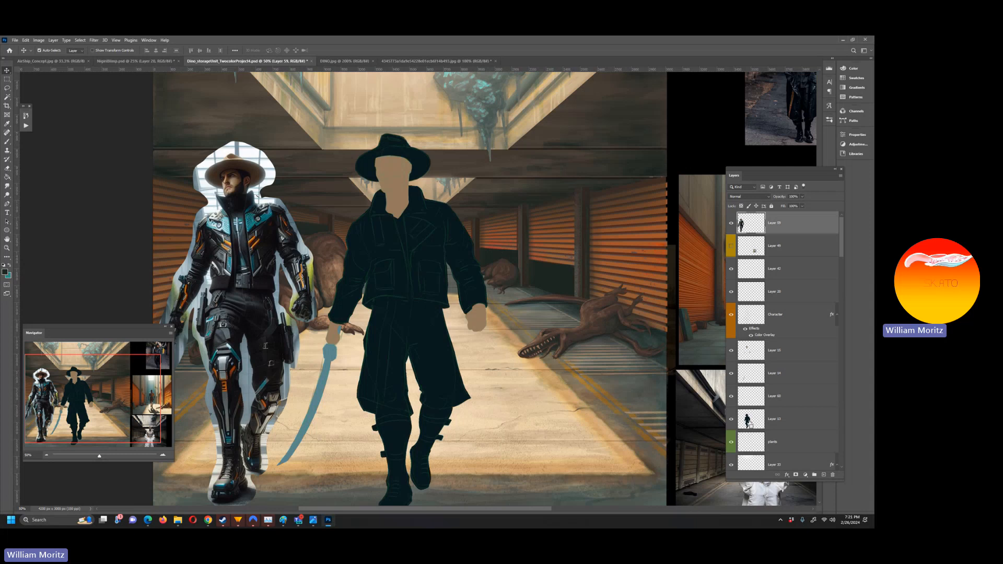
Load the dark clothing silhouette as a selection again and bring the whole canvas with its reference photos into view
{"action": "left_click", "coordinate": [751, 422], "text": "ctrl"}
{"action": "left_click_drag", "start_coordinate": [488, 205], "coordinate": [526, 204]}
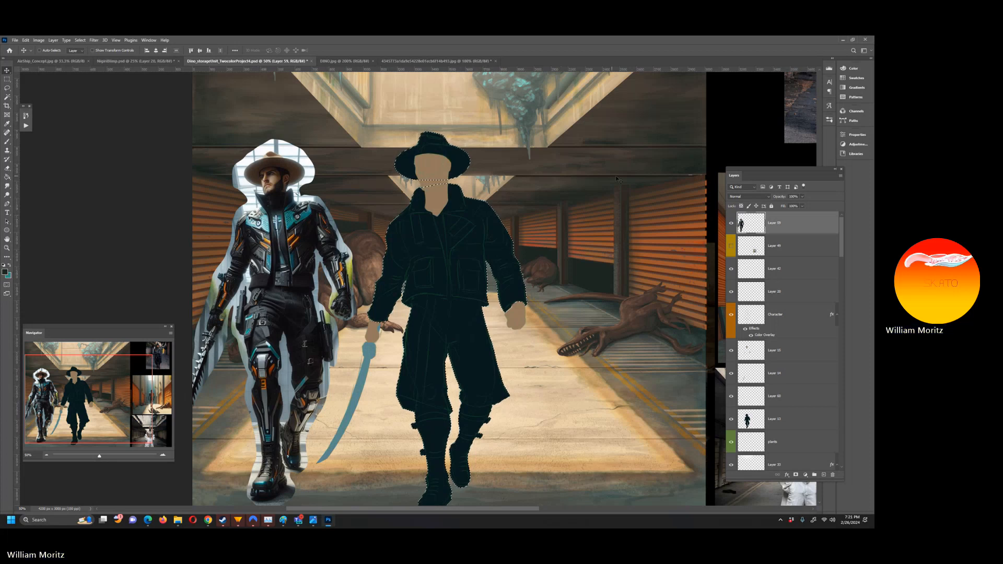
{"action": "left_click_drag", "start_coordinate": [585, 186], "coordinate": [320, 269]}
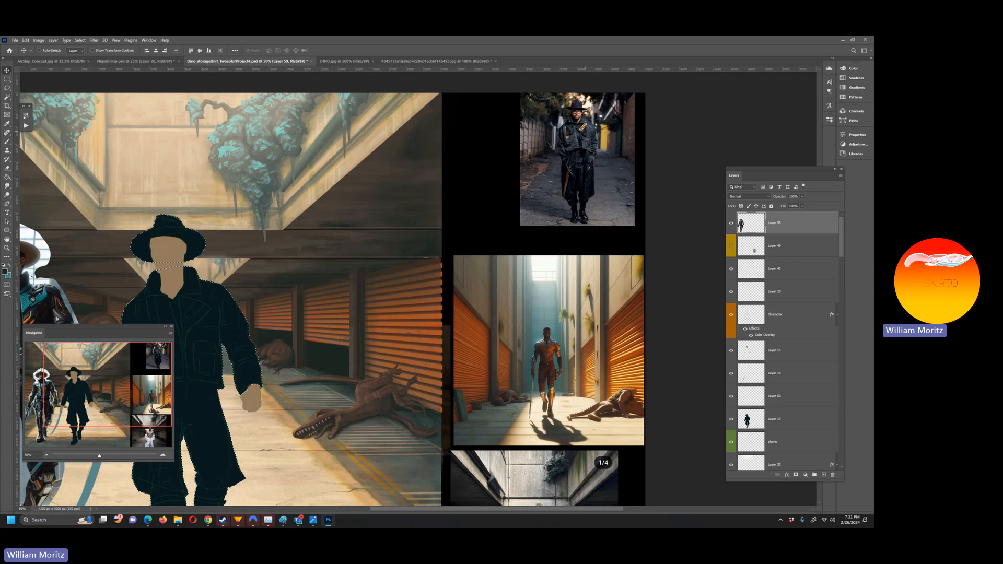
{"action": "left_click_drag", "start_coordinate": [271, 191], "coordinate": [549, 135]}
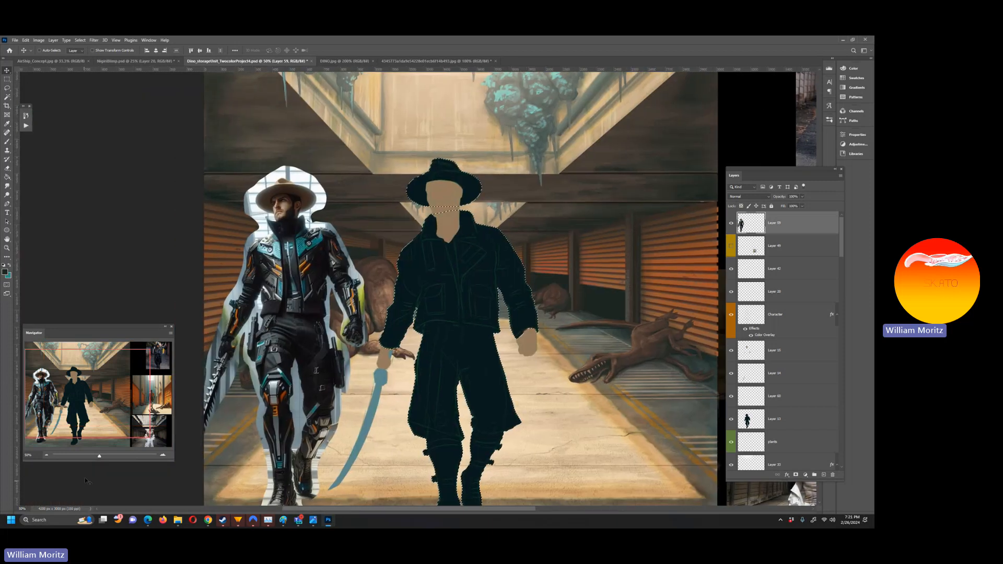
{"action": "left_click_drag", "start_coordinate": [99, 456], "coordinate": [96, 457]}
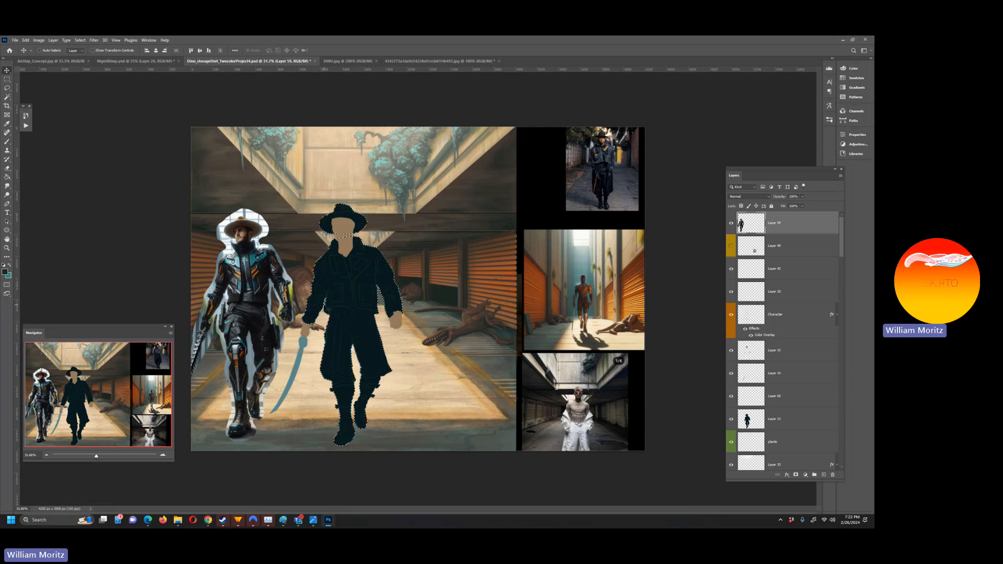
Set the foreground colour to the muted grey-blue #4f6369
{"action": "key", "text": "i"}
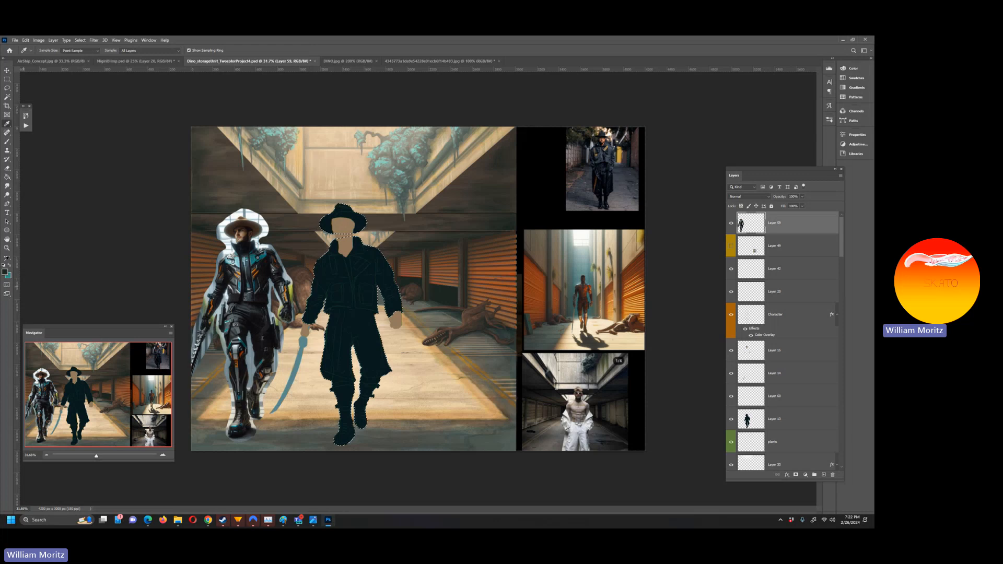
{"action": "left_click", "coordinate": [7, 248]}
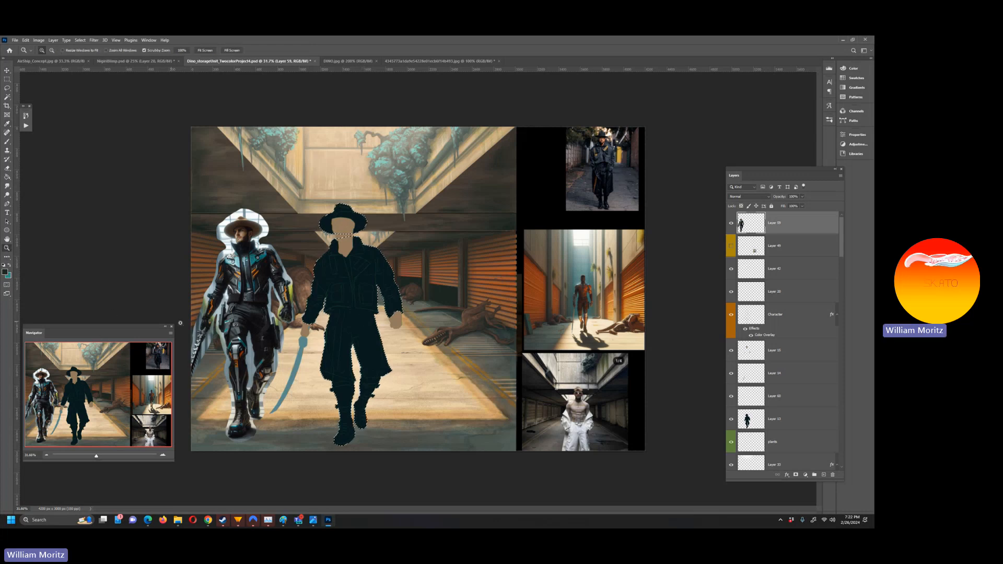
{"action": "key", "text": "i"}
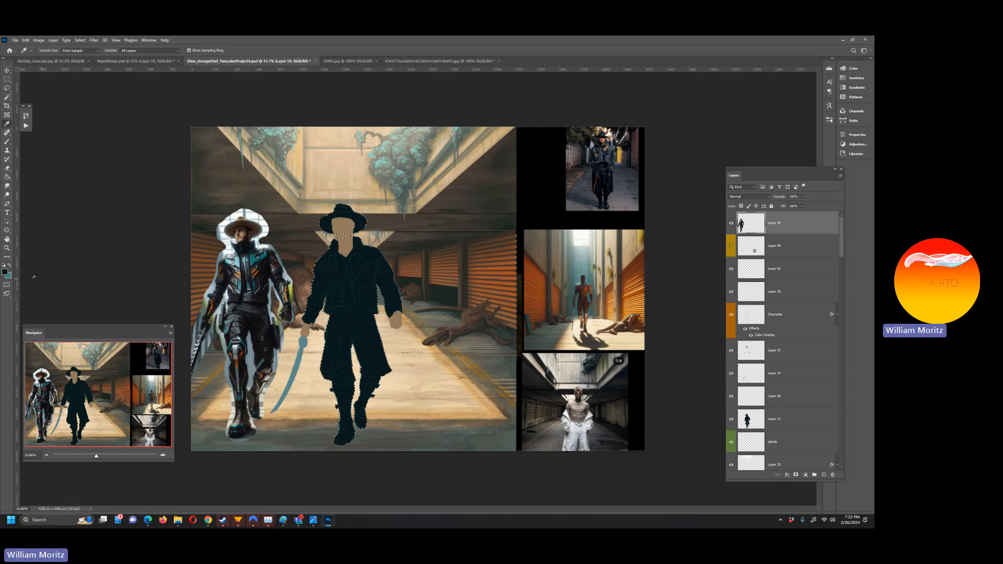
{"action": "left_click", "coordinate": [5, 272]}
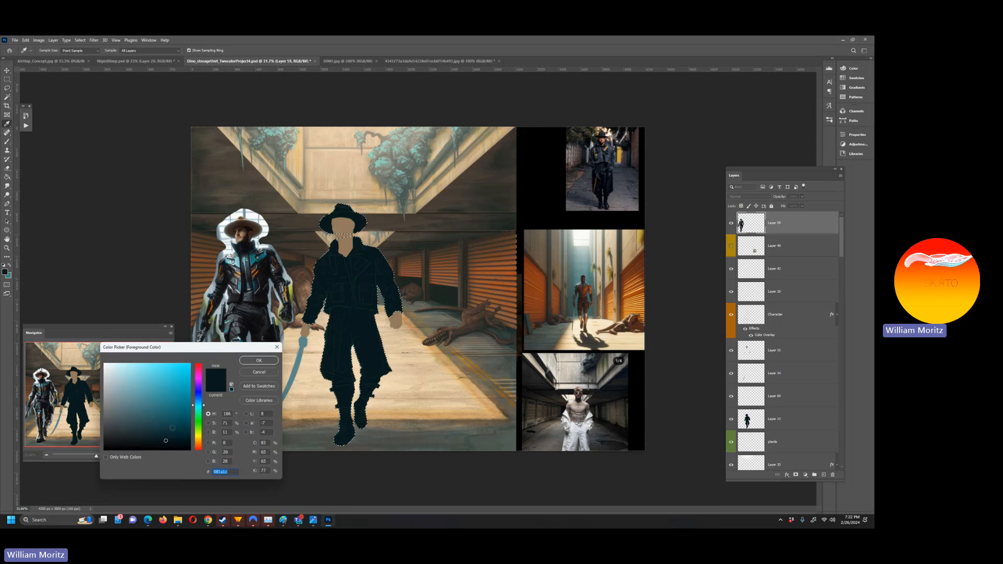
{"action": "left_click", "coordinate": [270, 374]}
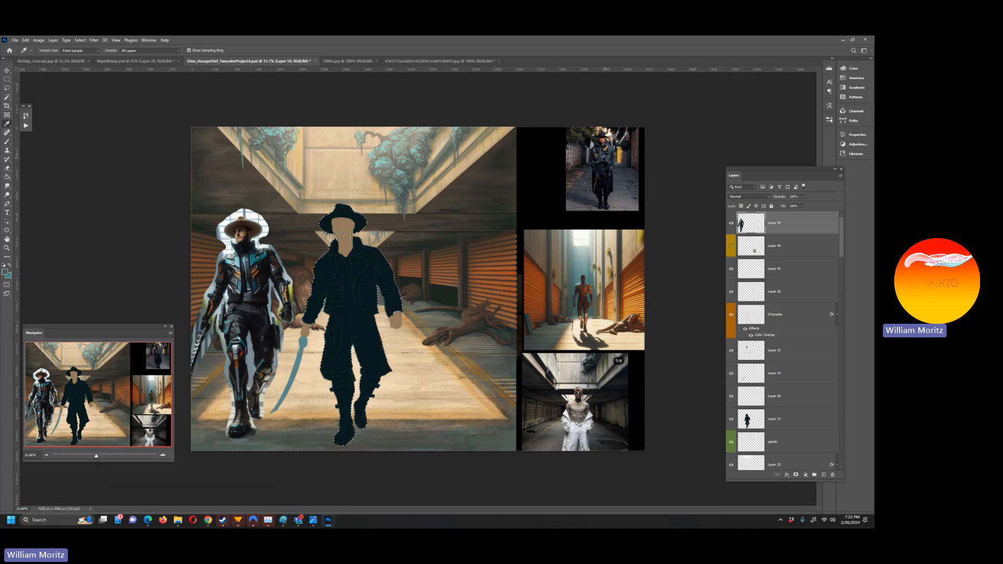
{"action": "left_click", "coordinate": [5, 273]}
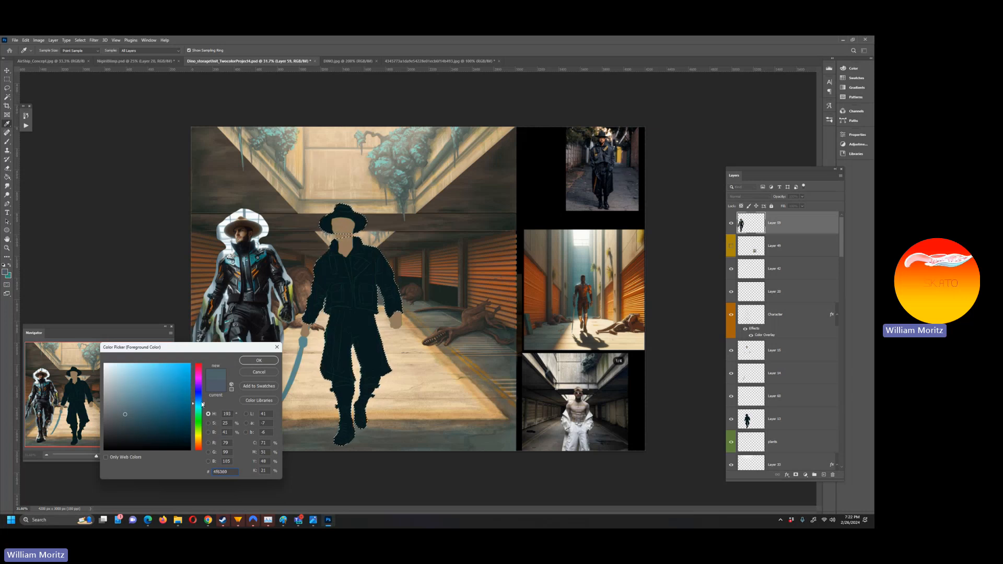
{"action": "left_click", "coordinate": [258, 360]}
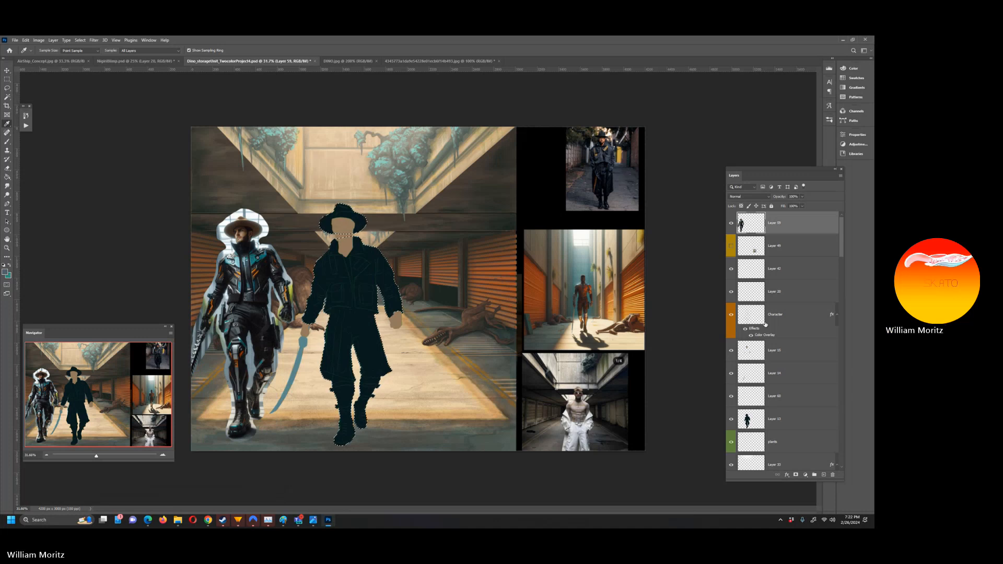
Select the empty layer directly above the clothing silhouette and ready the Brush tool with the character and references framed close up
{"action": "left_click", "coordinate": [744, 390]}
{"action": "key", "text": "z"}
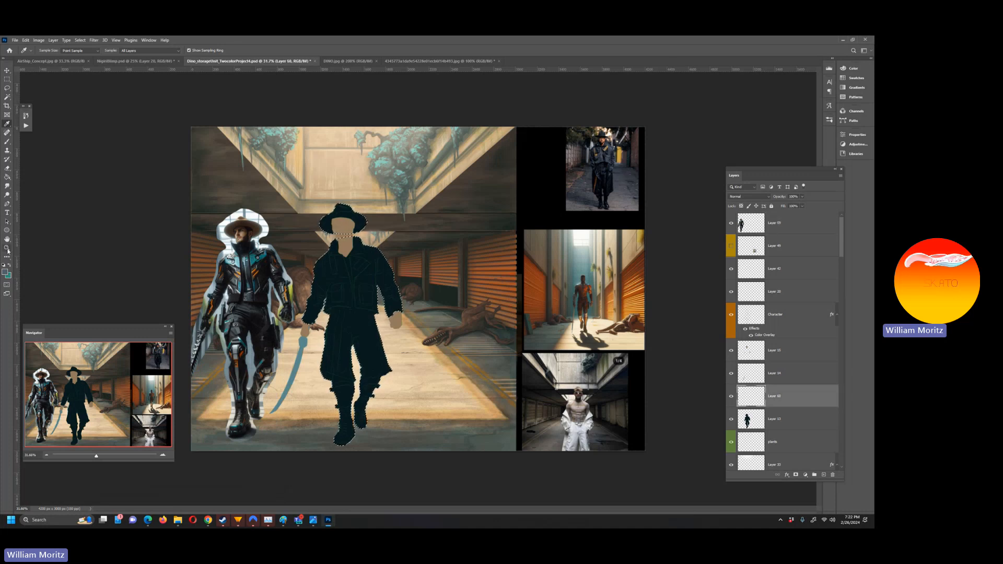
{"action": "left_click", "coordinate": [311, 269]}
{"action": "left_click", "coordinate": [311, 269]}
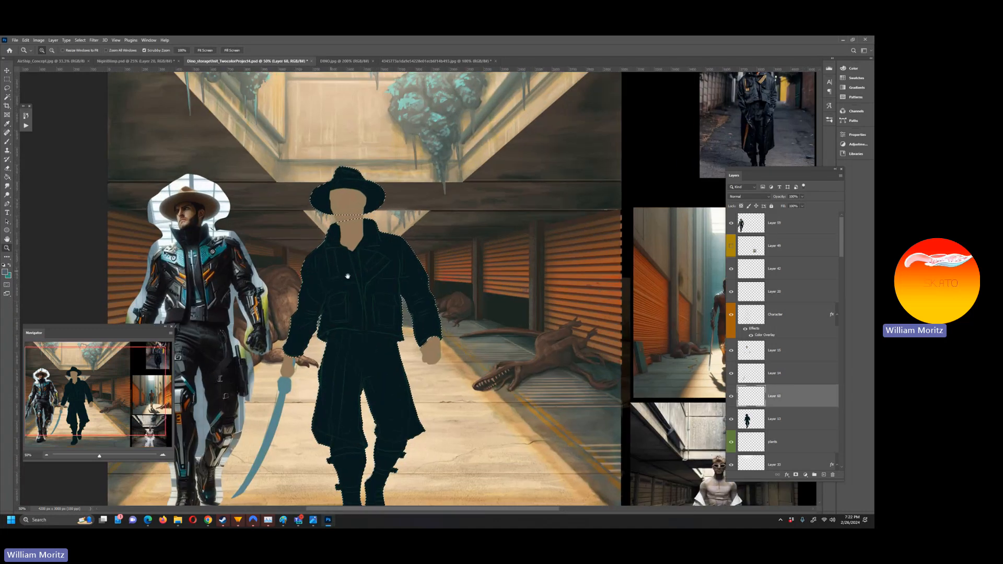
{"action": "key", "text": "b"}
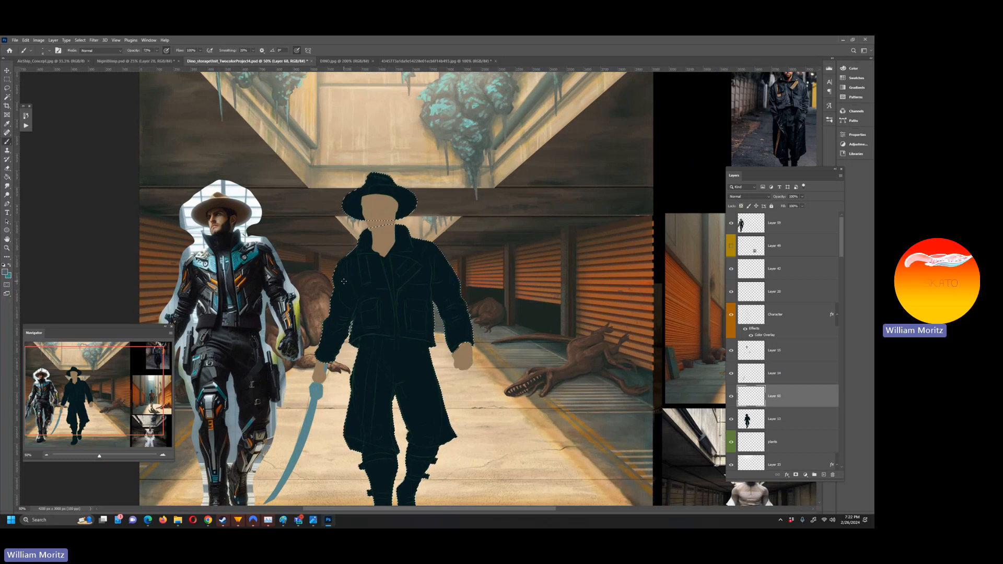
{"action": "left_click_drag", "start_coordinate": [564, 175], "coordinate": [463, 246]}
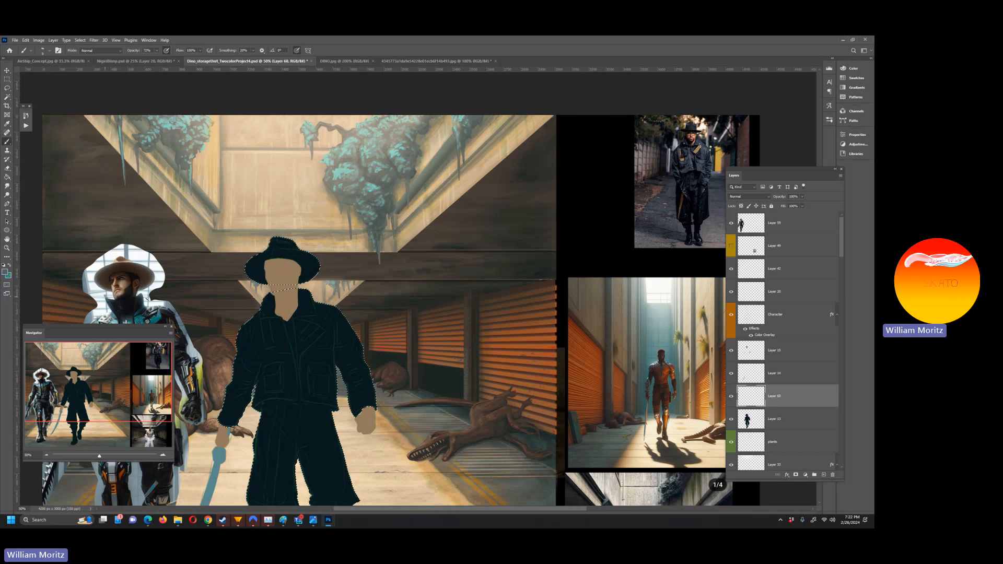
Enlarge the brush and lower its opacity to 38%
{"action": "key", "text": "bracketright"}
{"action": "key", "text": "bracketright"}
{"action": "key", "text": "bracketright"}
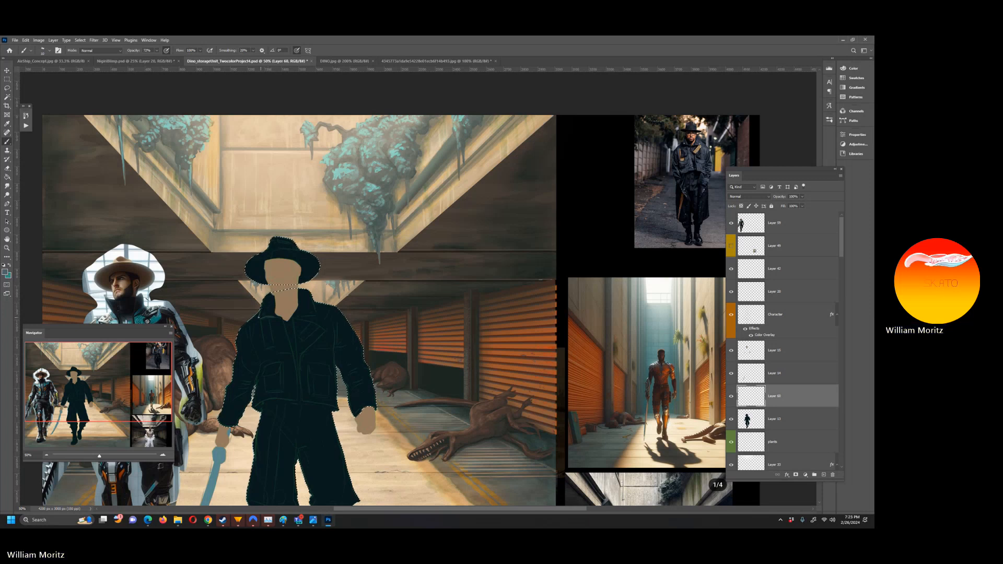
{"action": "left_click", "coordinate": [156, 51]}
{"action": "left_click_drag", "start_coordinate": [158, 58], "coordinate": [145, 59]}
{"action": "key", "text": "["}
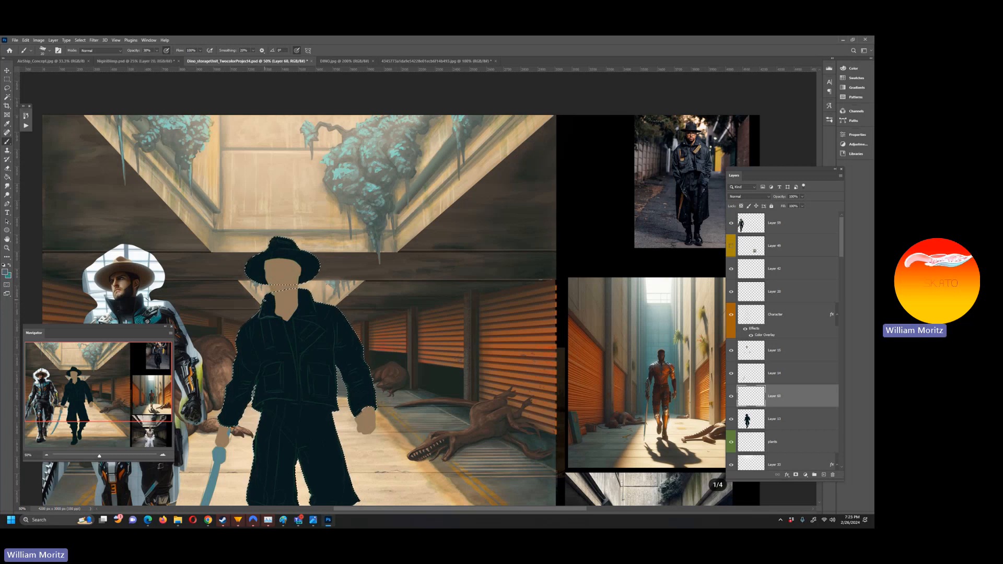
Paint soft grey-blue highlights on the collar of the character's jacket, varying the brush size
{"action": "key", "text": "]"}
{"action": "key", "text": "]"}
{"action": "key", "text": "["}
{"action": "key", "text": "["}
{"action": "left_click_drag", "start_coordinate": [272, 307], "coordinate": [271, 314]}
{"action": "key", "text": "bracketright"}
{"action": "key", "text": "bracketleft"}
{"action": "key", "text": "bracketleft"}
{"action": "key", "text": "bracketleft"}
{"action": "key", "text": "bracketright"}
{"action": "key", "text": "bracketright"}
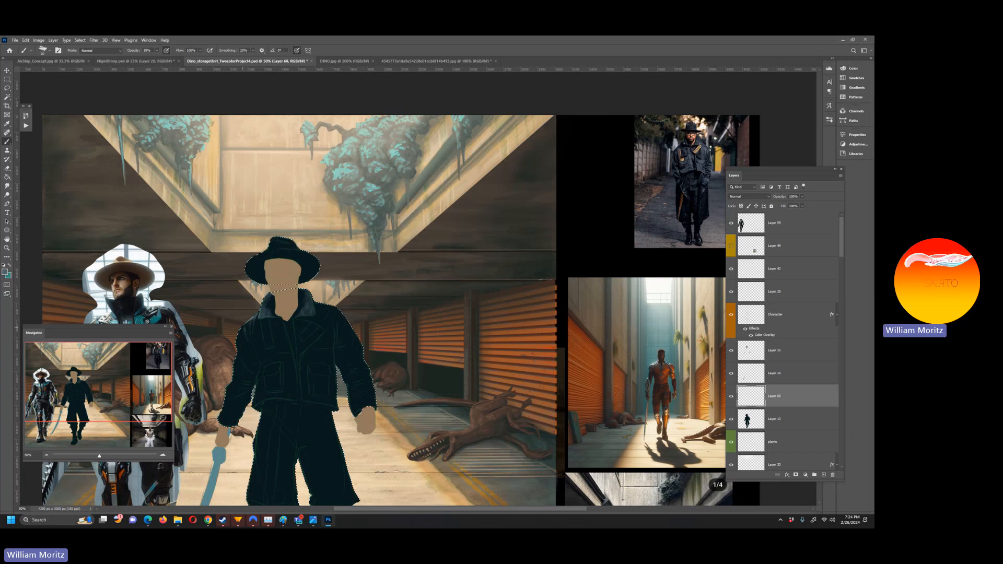
Render leather-like highlights on the jacket's lapels, shoulders and upper sleeves and on the hat with varying brush sizes
{"action": "key", "text": "bracketleft"}
{"action": "key", "text": "bracketleft"}
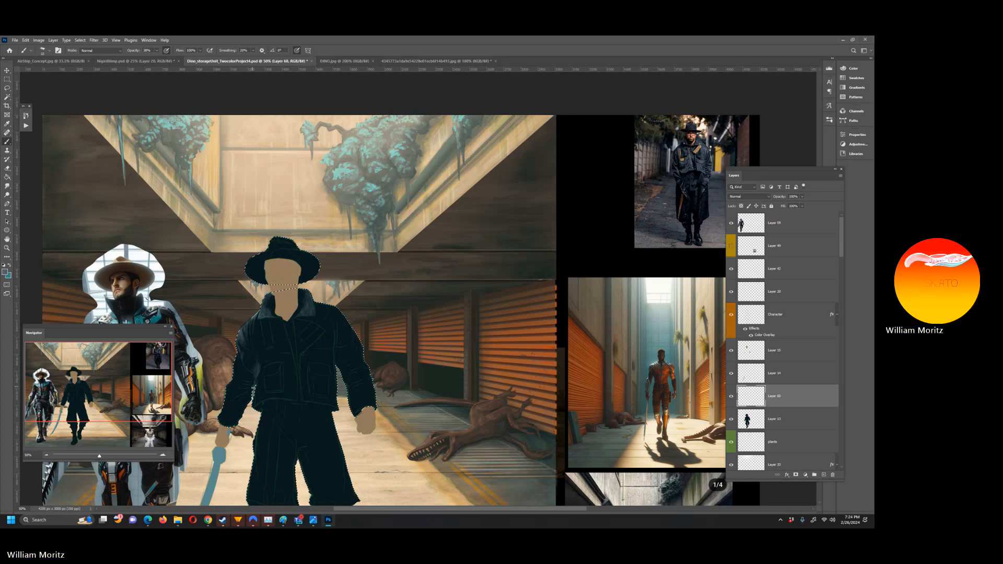
{"action": "key", "text": "bracketright"}
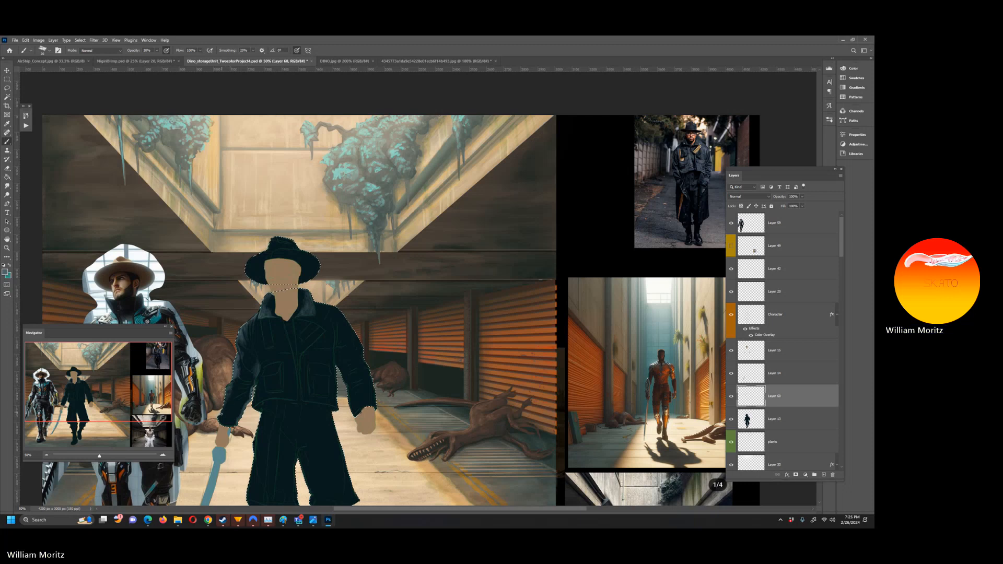
{"action": "key", "text": "bracketleft"}
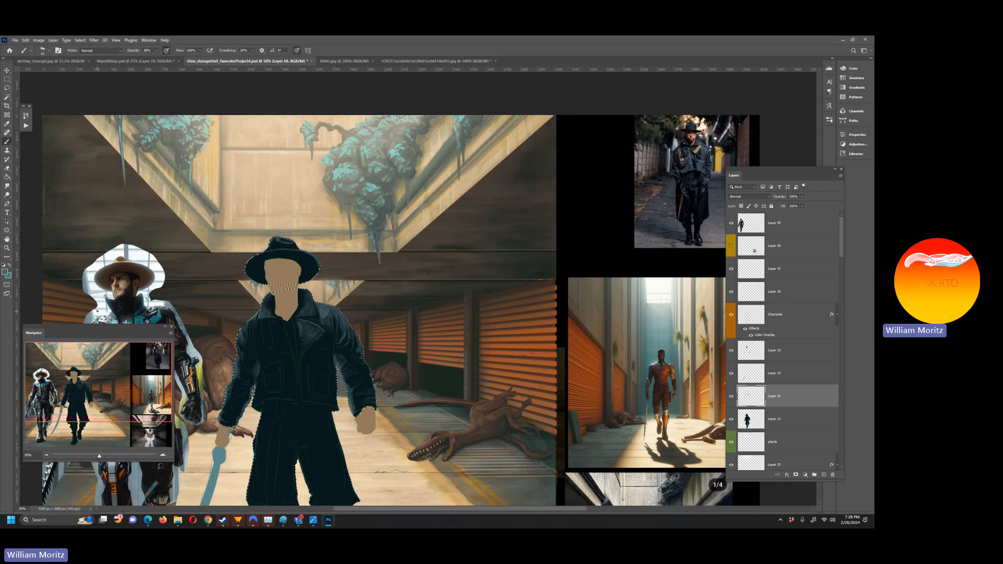
{"action": "key", "text": "bracketright"}
{"action": "key", "text": "bracketright"}
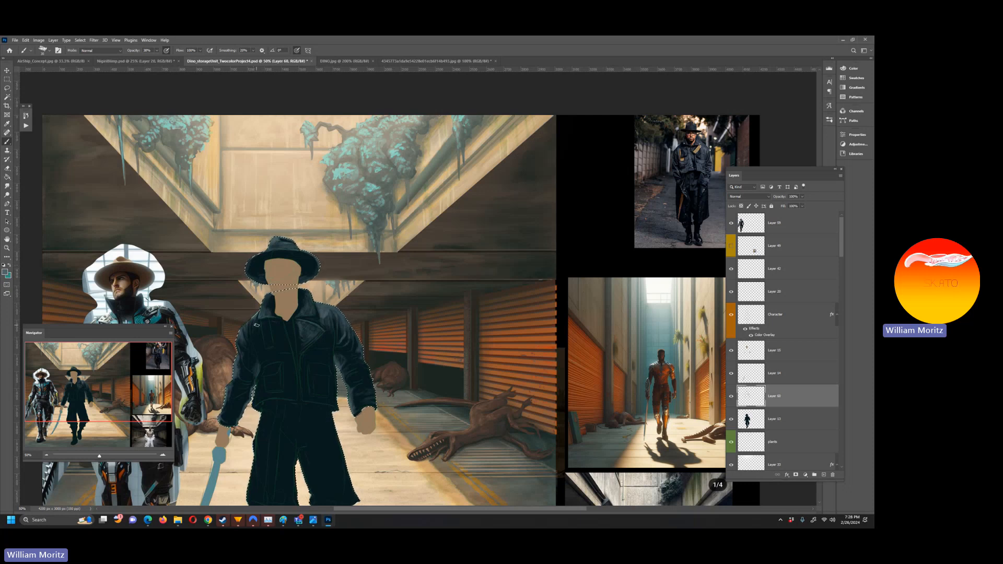
Move the Navigator off the armoured reference figure and paint highlights along the jacket's front closure and pocket edges
{"action": "left_click_drag", "start_coordinate": [119, 332], "coordinate": [510, 131]}
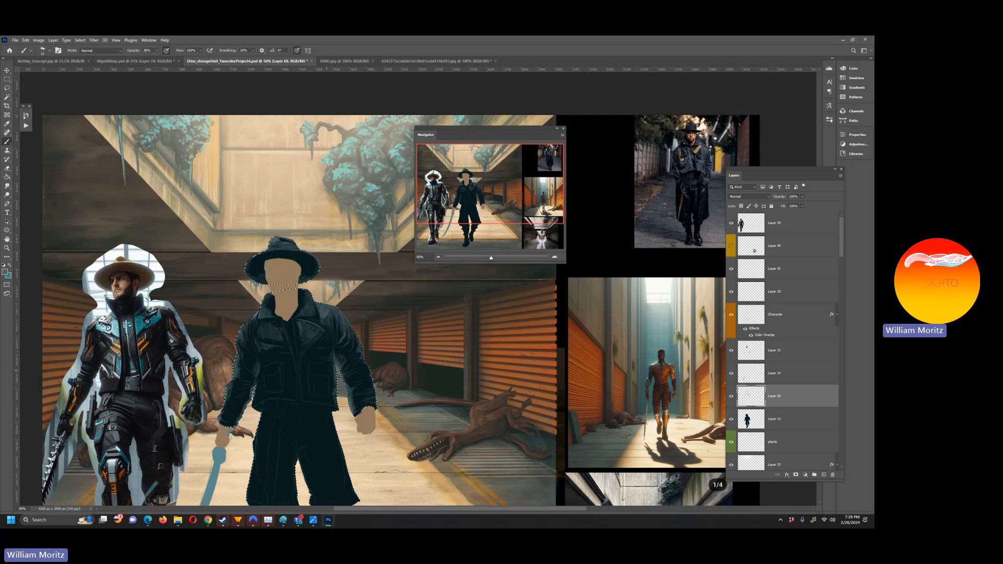
{"action": "key", "text": "bracketright"}
{"action": "key", "text": "bracketright"}
{"action": "key", "text": "bracketright"}
{"action": "key", "text": "bracketright"}
{"action": "key", "text": "bracketright"}
{"action": "key", "text": "bracketleft"}
{"action": "key", "text": "bracketright"}
{"action": "key", "text": "bracketright"}
{"action": "key", "text": "bracketright"}
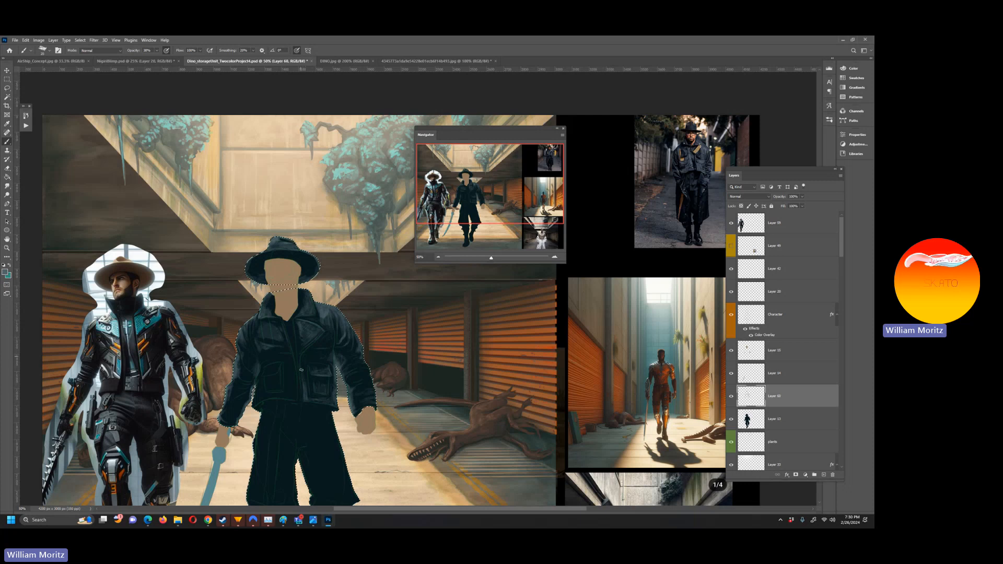
Build up the jacket's pockets, flaps and lower hem with grey-blue highlights at varying brush sizes
{"action": "key", "text": "bracketleft"}
{"action": "key", "text": "bracketleft"}
{"action": "key", "text": "bracketleft"}
{"action": "key", "text": "bracketright"}
{"action": "key", "text": "bracketright"}
{"action": "key", "text": "bracketright"}
{"action": "key", "text": "bracketright"}
{"action": "key", "text": "bracketright"}
{"action": "key", "text": "bracketright"}
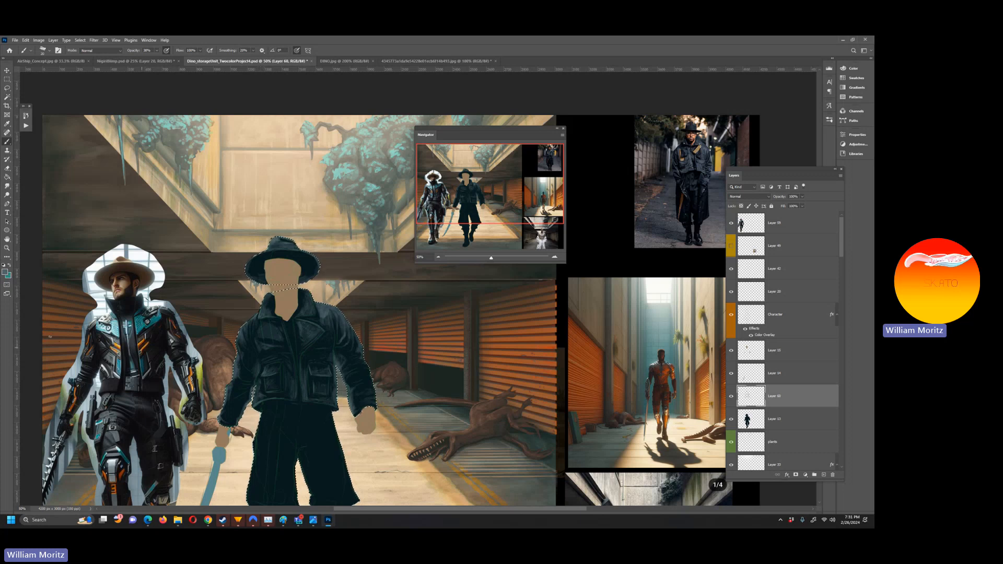
Hide the Character line-art layer and paint finer fold highlights on the jacket's sleeves and cuffs with a smaller brush
{"action": "left_click", "coordinate": [731, 315]}
{"action": "left_click_drag", "start_coordinate": [491, 258], "coordinate": [487, 260]}
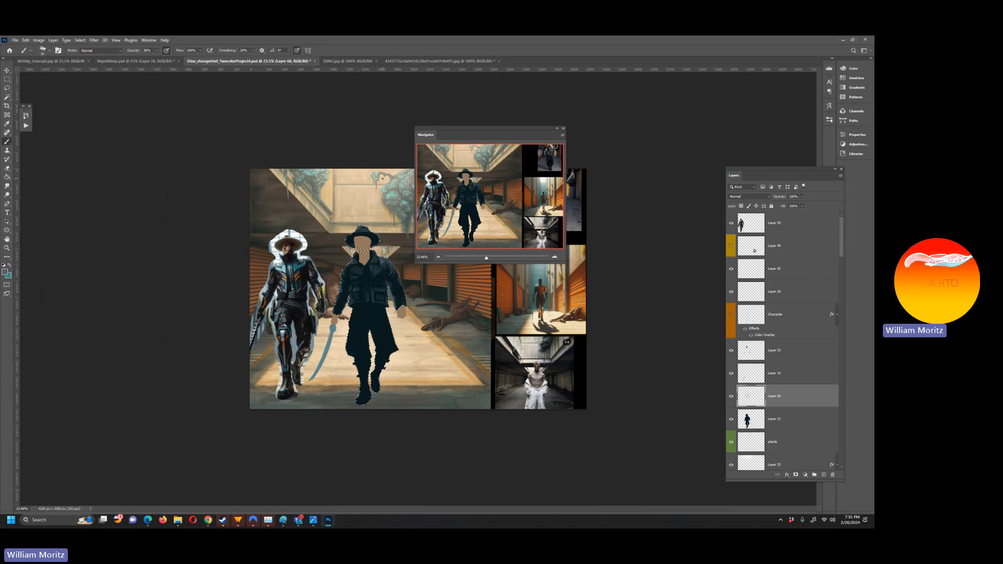
{"action": "left_click", "coordinate": [492, 257]}
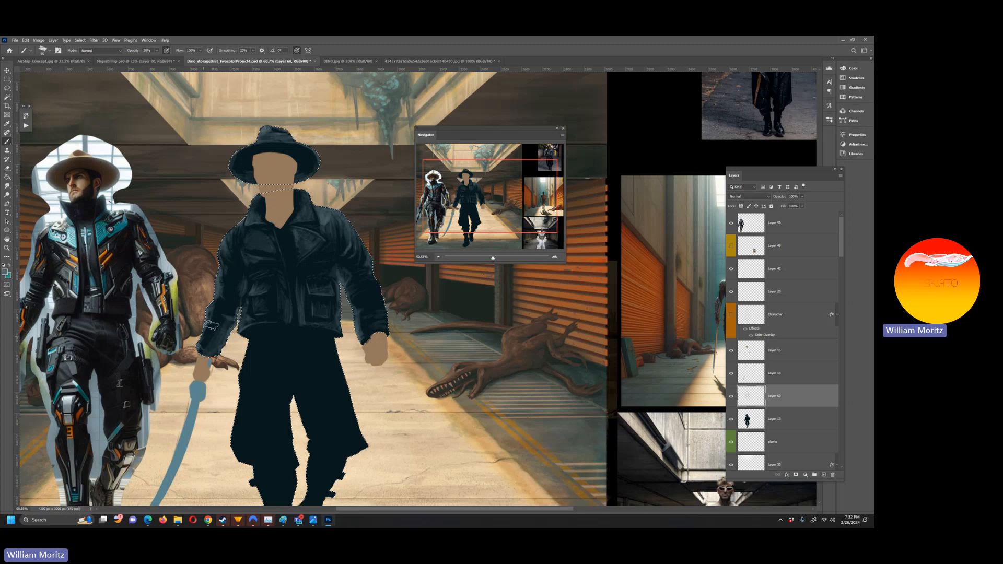
{"action": "key", "text": "bracketleft"}
{"action": "key", "text": "bracketleft"}
{"action": "key", "text": "bracketleft"}
{"action": "key", "text": "bracketleft"}
{"action": "key", "text": "bracketleft"}
{"action": "key", "text": "bracketleft"}
{"action": "key", "text": "bracketleft"}
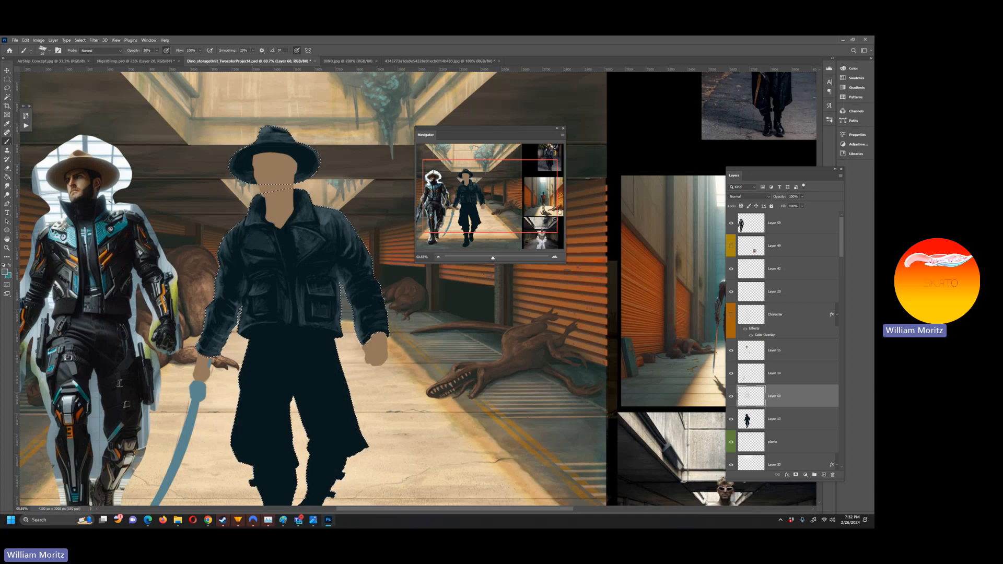
Check the jacket against the reference photos and the whole composition, and save the painting
{"action": "left_click_drag", "start_coordinate": [679, 130], "coordinate": [641, 218]}
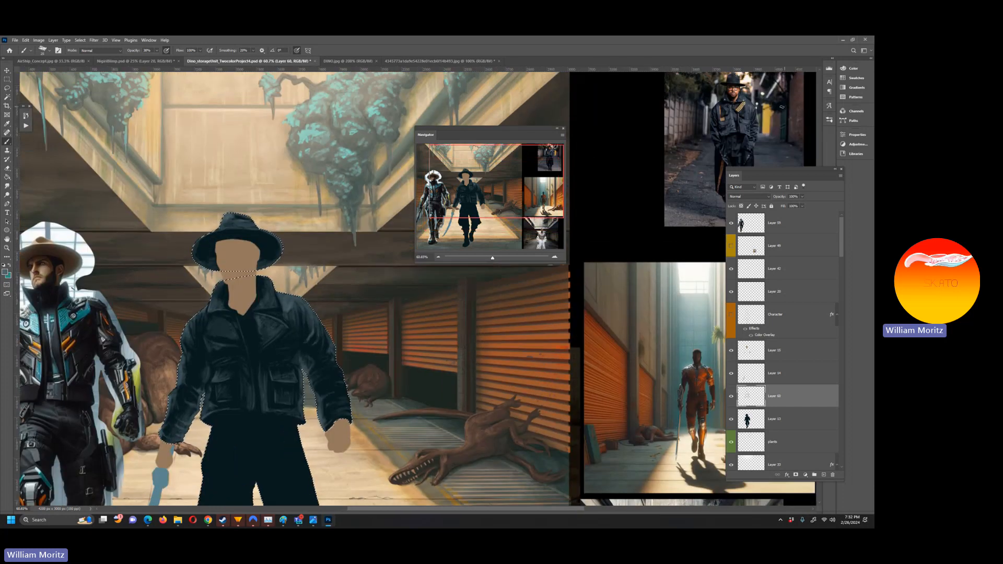
{"action": "left_click_drag", "start_coordinate": [474, 210], "coordinate": [462, 222]}
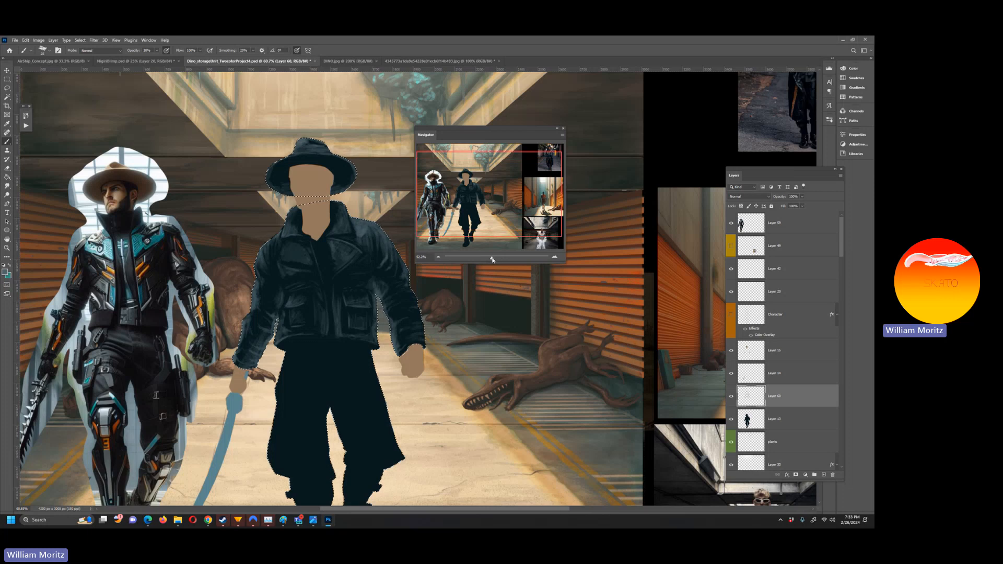
{"action": "left_click_drag", "start_coordinate": [492, 258], "coordinate": [487, 258]}
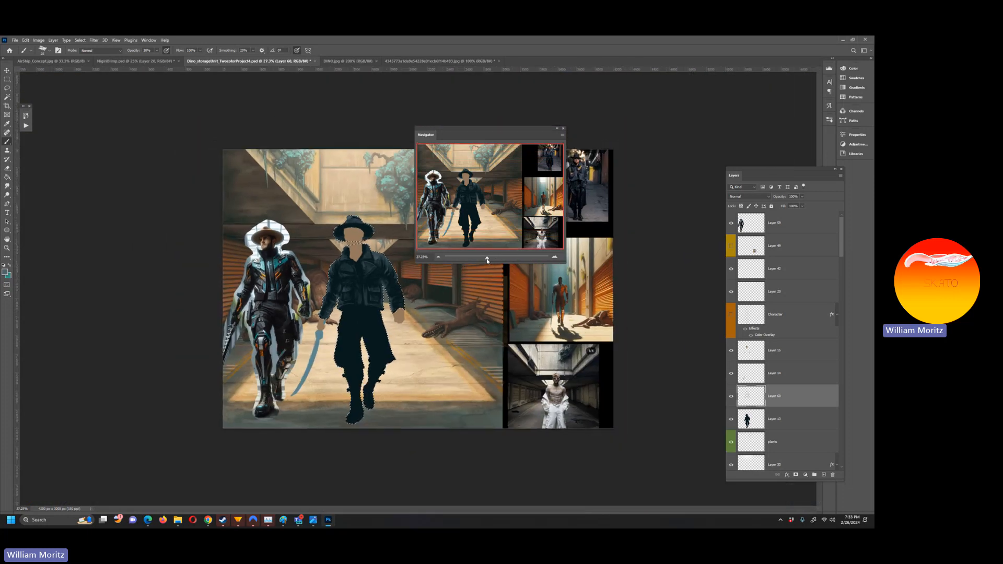
{"action": "key", "text": "ctrl+s"}
Show the Character line art again and compare the character's trousers with the long-coat reference photo up close
{"action": "left_click", "coordinate": [7, 247]}
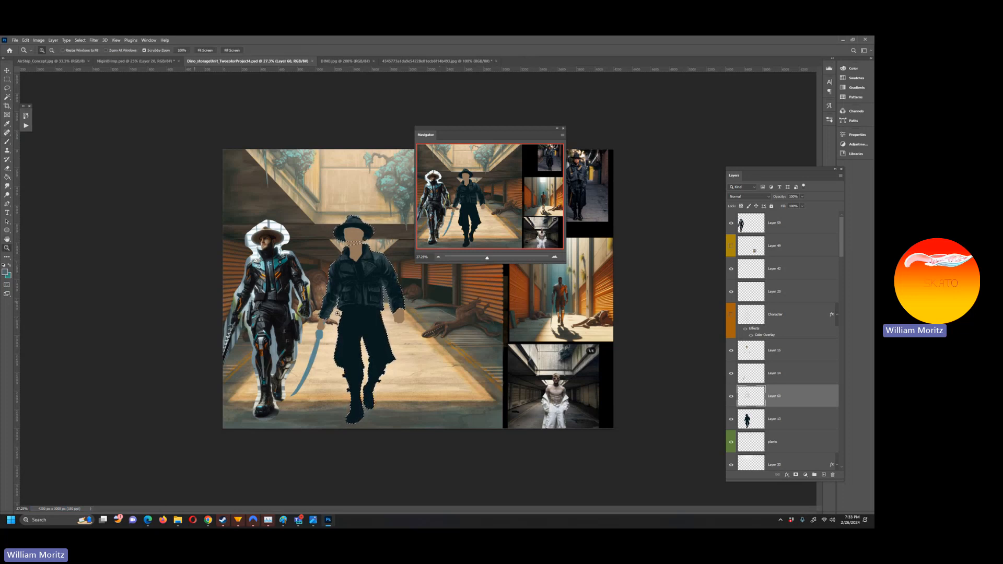
{"action": "left_click", "coordinate": [332, 339]}
{"action": "left_click", "coordinate": [332, 339]}
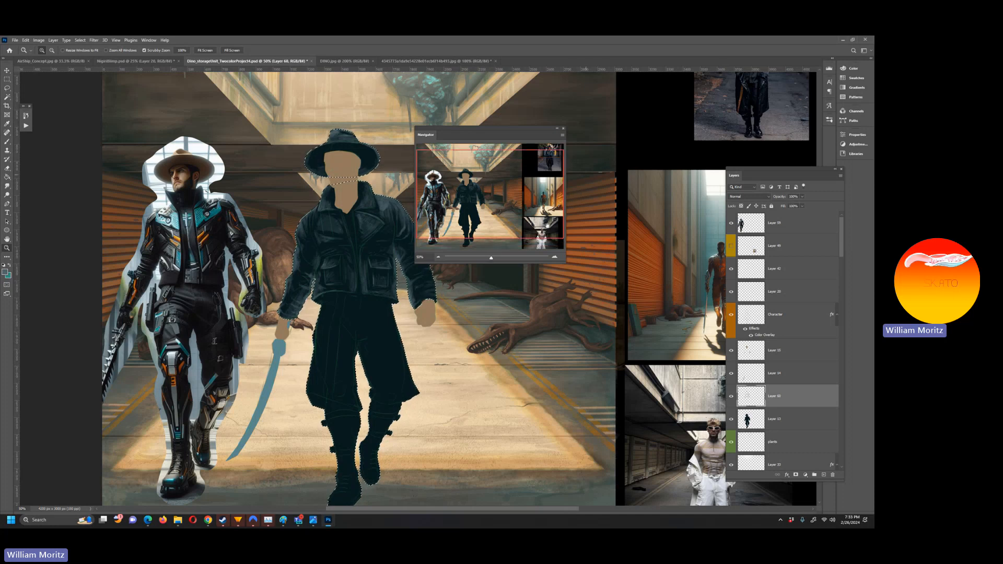
{"action": "left_click_drag", "start_coordinate": [590, 181], "coordinate": [458, 296]}
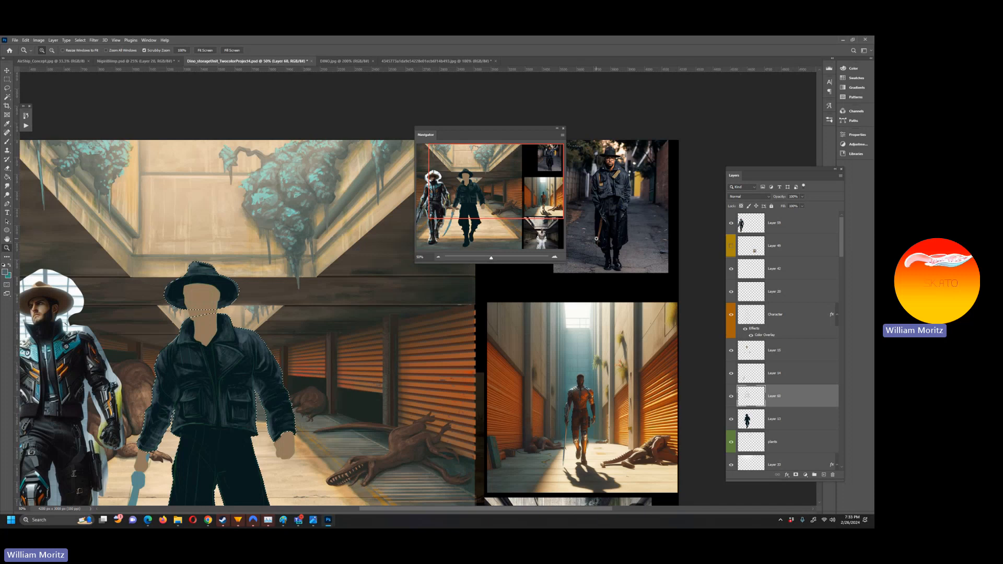
{"action": "left_click_drag", "start_coordinate": [194, 409], "coordinate": [297, 284]}
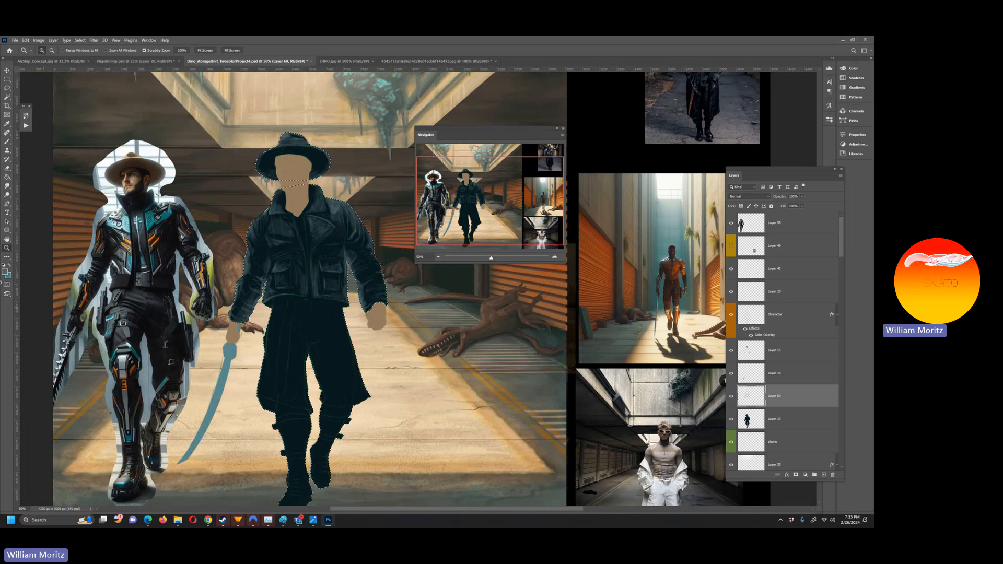
Add a new layer above the jacket rendering and choose the foreground colour for the trousers
{"action": "left_click", "coordinate": [5, 273]}
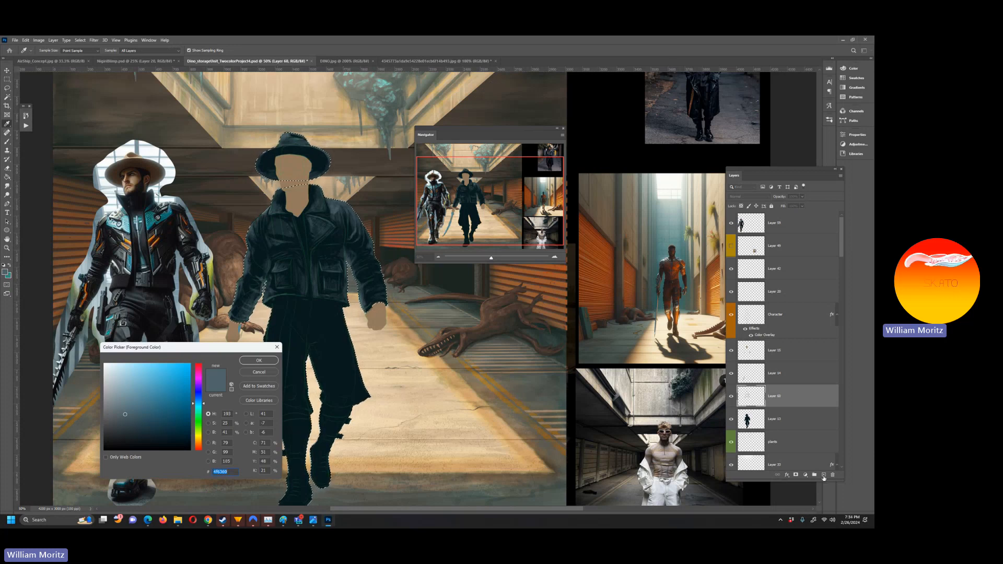
{"action": "key", "text": "Return"}
{"action": "key", "text": "z"}
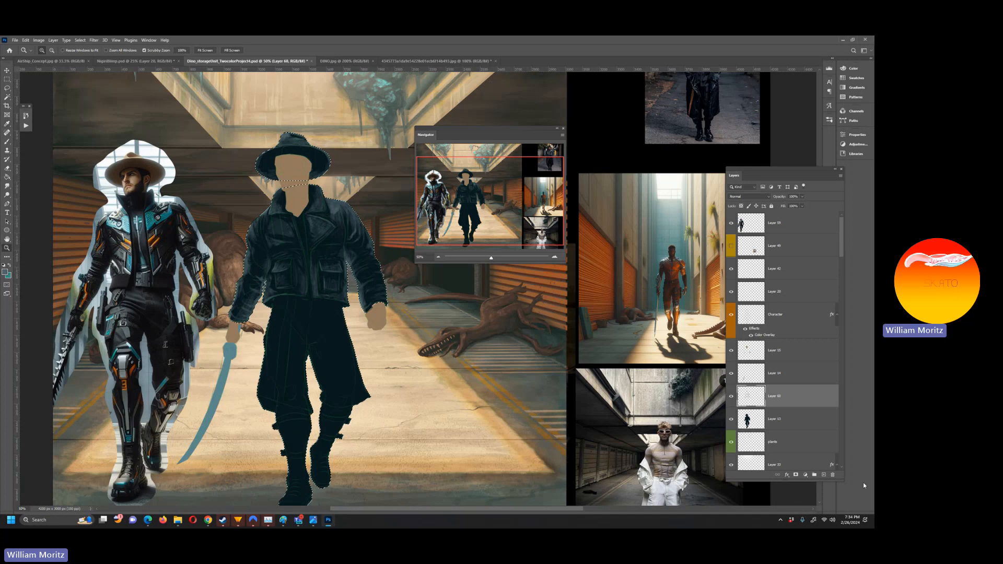
{"action": "left_click", "coordinate": [824, 476]}
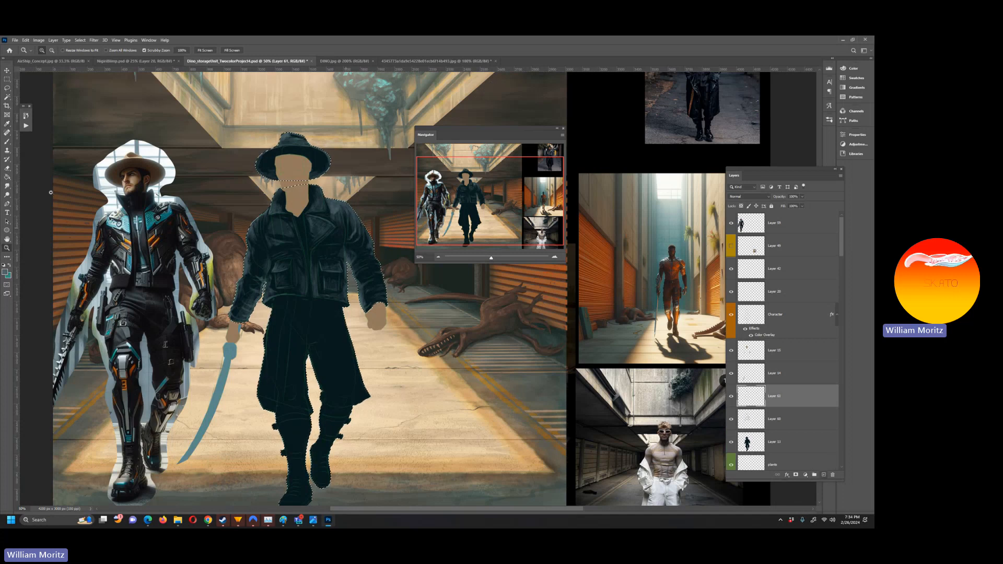
{"action": "left_click", "coordinate": [5, 272]}
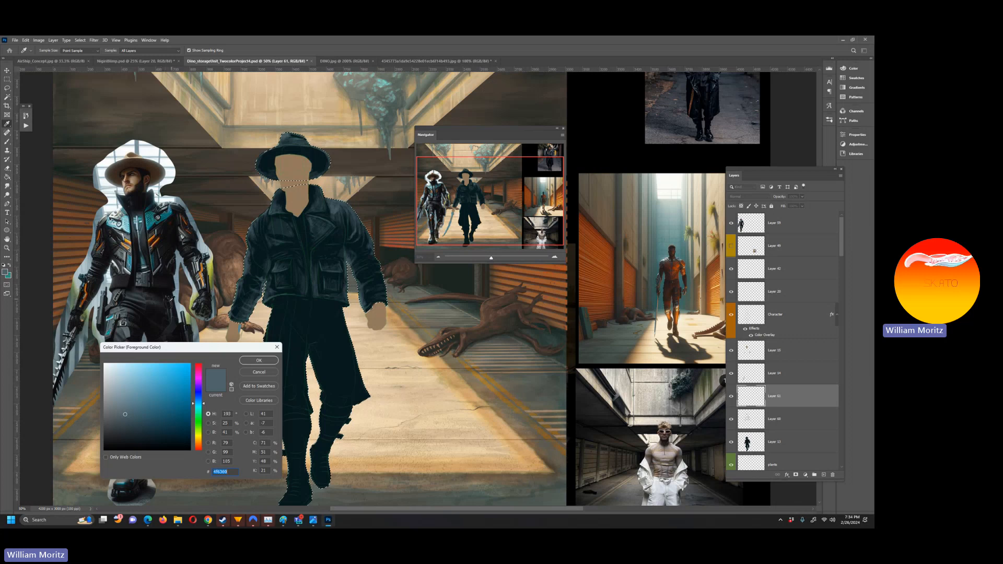
{"action": "left_click_drag", "start_coordinate": [160, 351], "coordinate": [260, 348]}
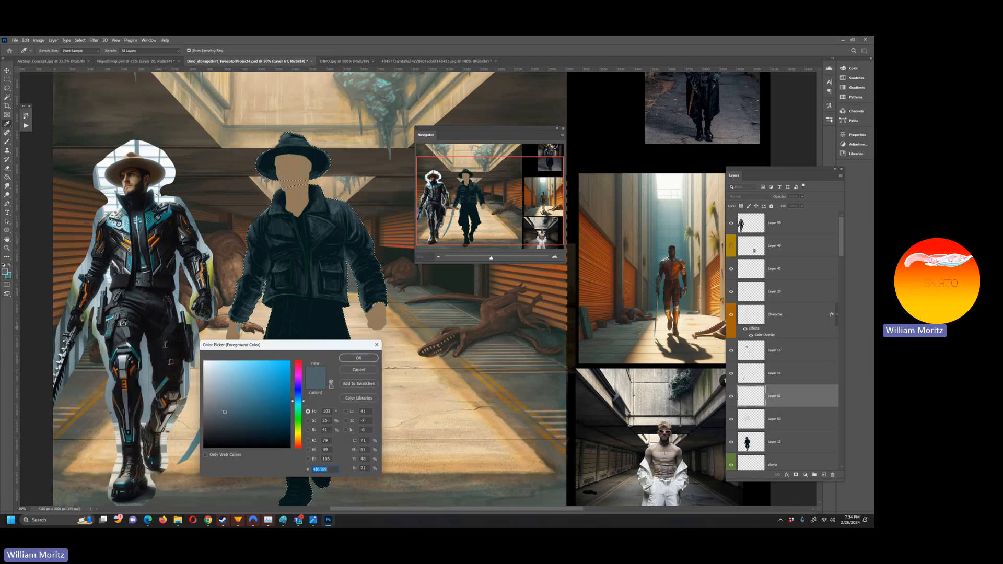
{"action": "left_click", "coordinate": [302, 181]}
{"action": "left_click", "coordinate": [353, 358]}
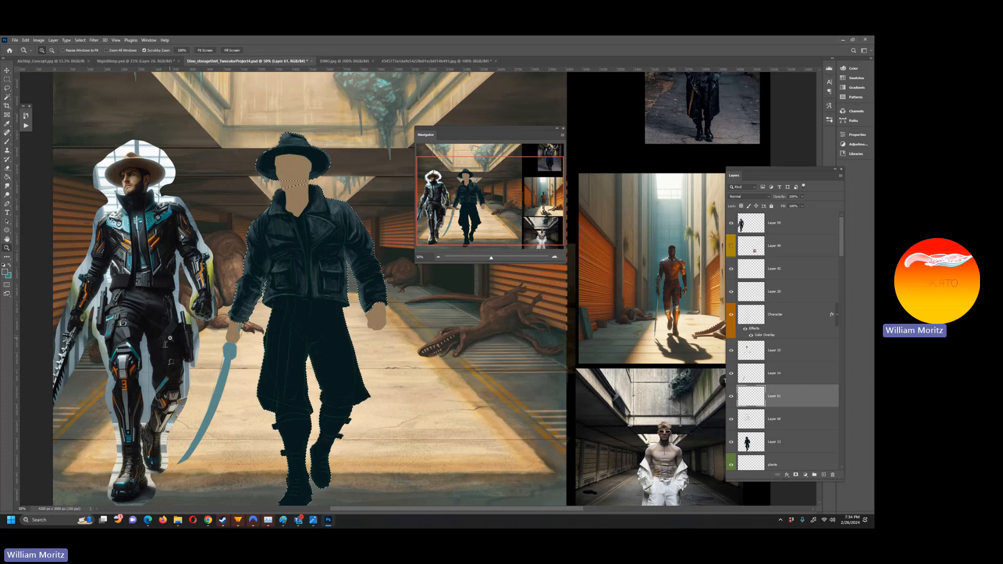
Brush fold highlights onto both legs of the character's baggy trousers, varying the brush size
{"action": "key", "text": "b"}
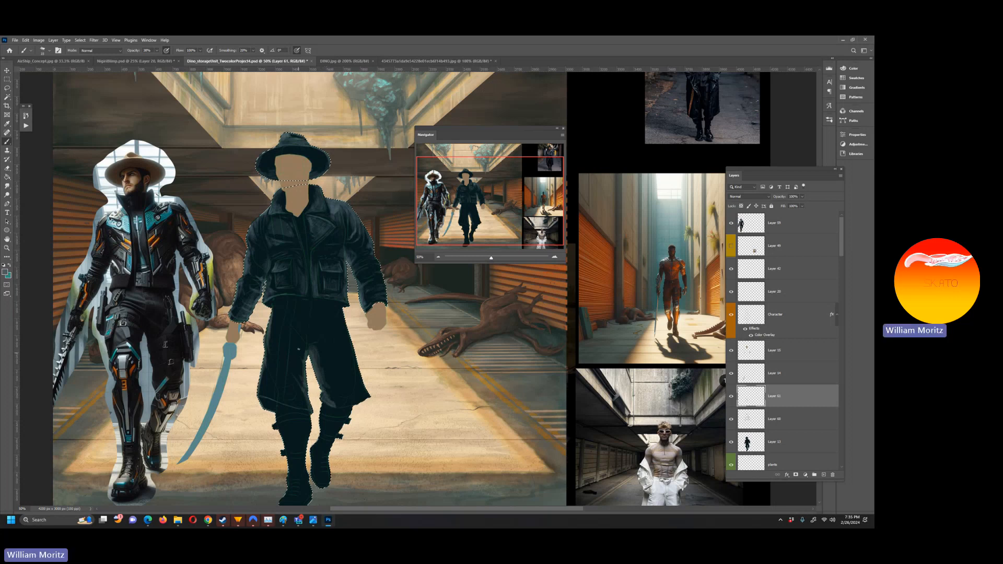
{"action": "key", "text": "bracketright"}
{"action": "key", "text": "bracketright"}
{"action": "key", "text": "bracketright"}
{"action": "left_click_drag", "start_coordinate": [344, 310], "coordinate": [355, 383]}
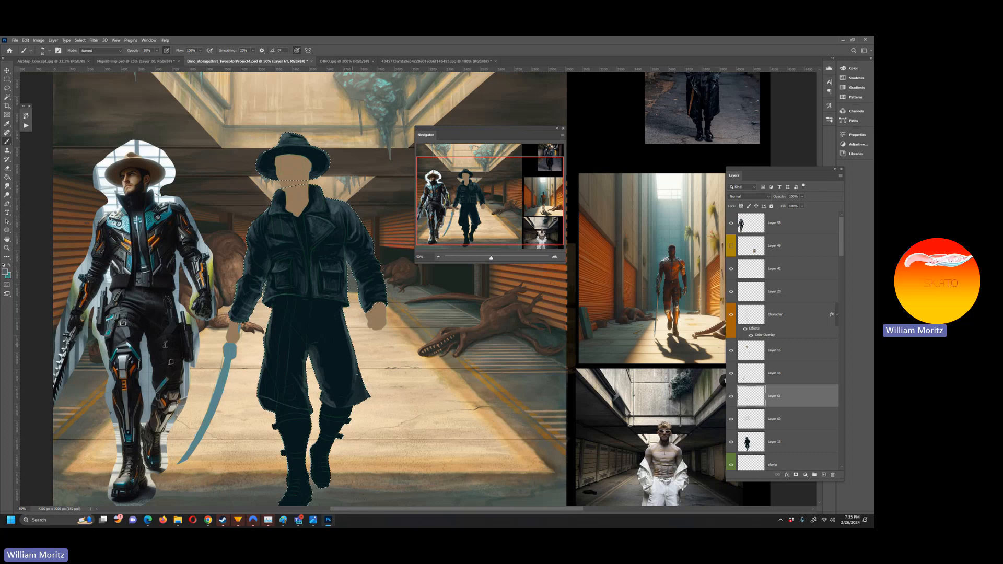
{"action": "key", "text": "bracketright"}
{"action": "key", "text": "bracketright"}
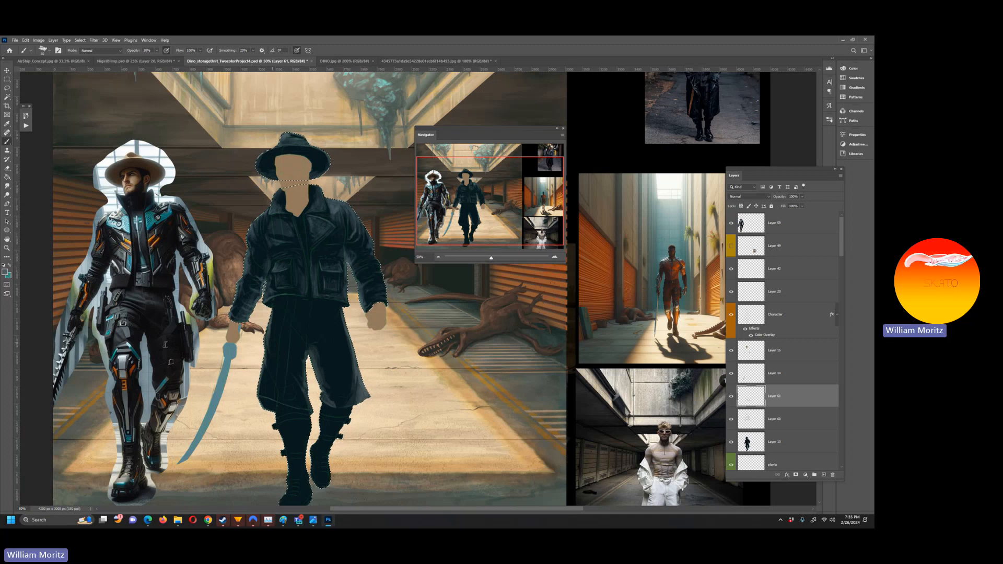
{"action": "key", "text": "bracketleft"}
{"action": "key", "text": "bracketleft"}
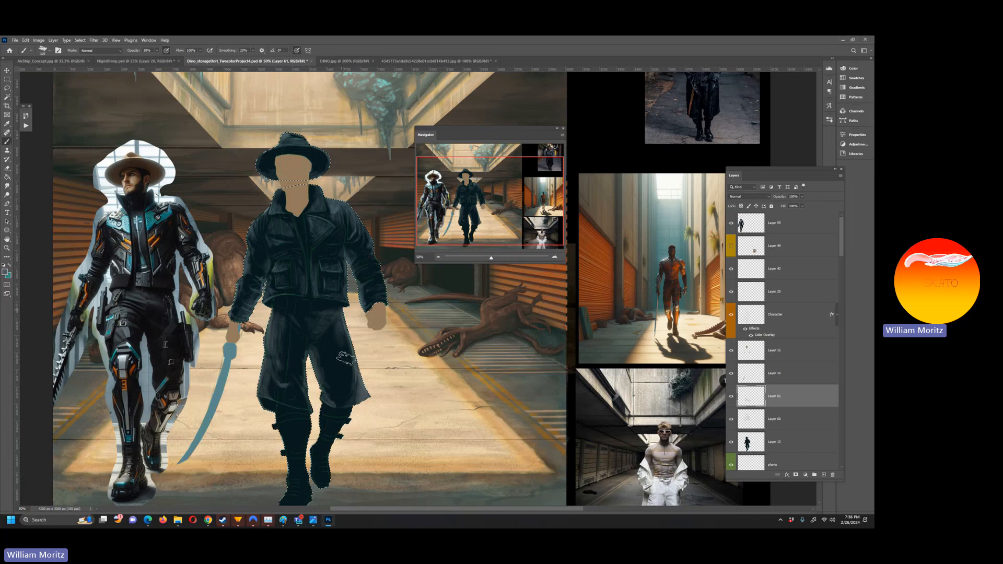
Lower the brush opacity and blend soft fold shading over both trouser legs, varying the brush size
{"action": "left_click", "coordinate": [157, 51]}
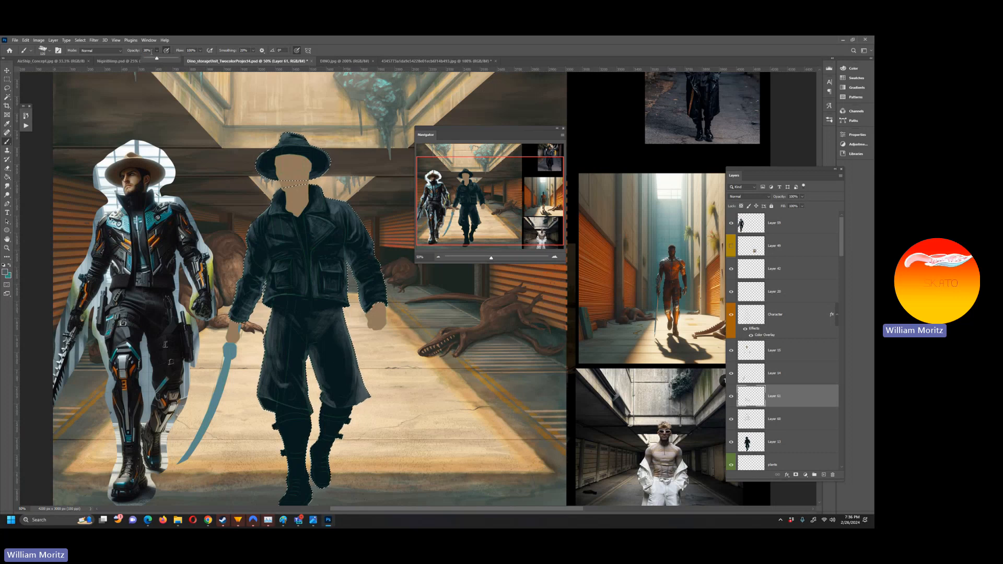
{"action": "left_click_drag", "start_coordinate": [156, 58], "coordinate": [147, 60]}
{"action": "left_click", "coordinate": [339, 333]}
{"action": "key", "text": "bracketright"}
{"action": "key", "text": "bracketright"}
{"action": "key", "text": "bracketright"}
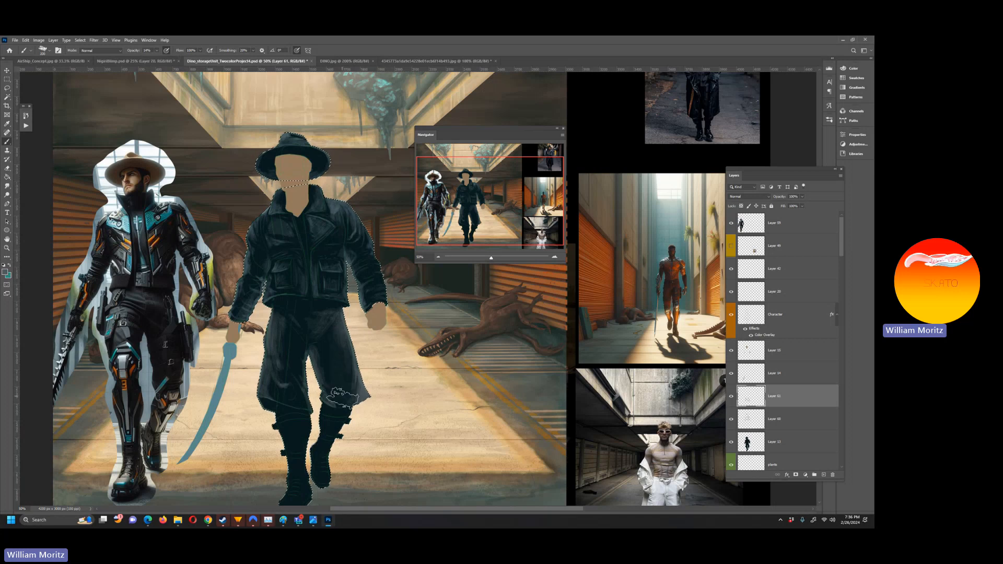
{"action": "key", "text": "bracketleft"}
{"action": "key", "text": "bracketleft"}
{"action": "key", "text": "bracketleft"}
{"action": "key", "text": "bracketleft"}
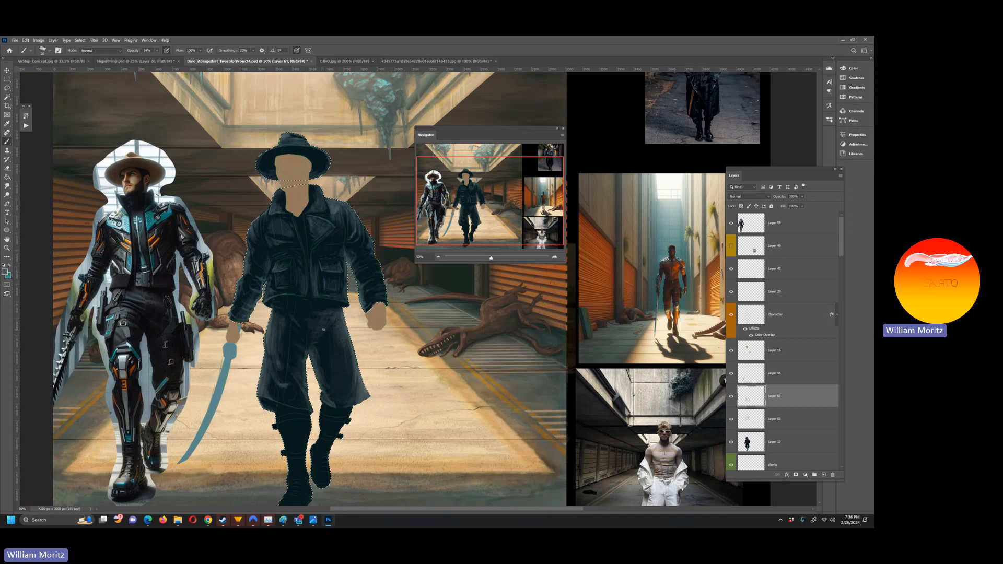
{"action": "key", "text": "bracketright"}
Clear the selection, hide the Character line art, and check the trousers in the whole composition and up close
{"action": "left_click", "coordinate": [6, 89]}
{"action": "left_click", "coordinate": [250, 144]}
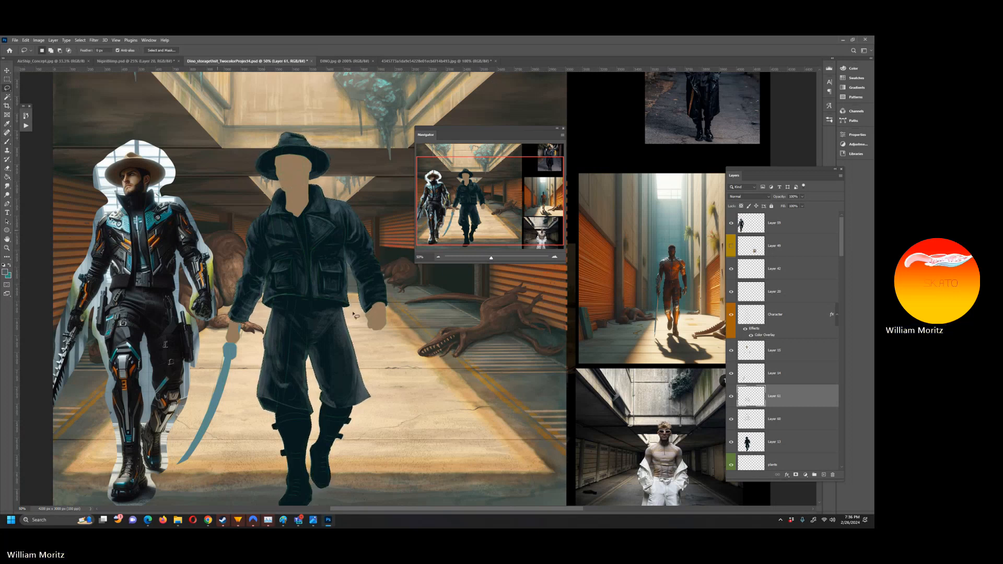
{"action": "left_click", "coordinate": [731, 317]}
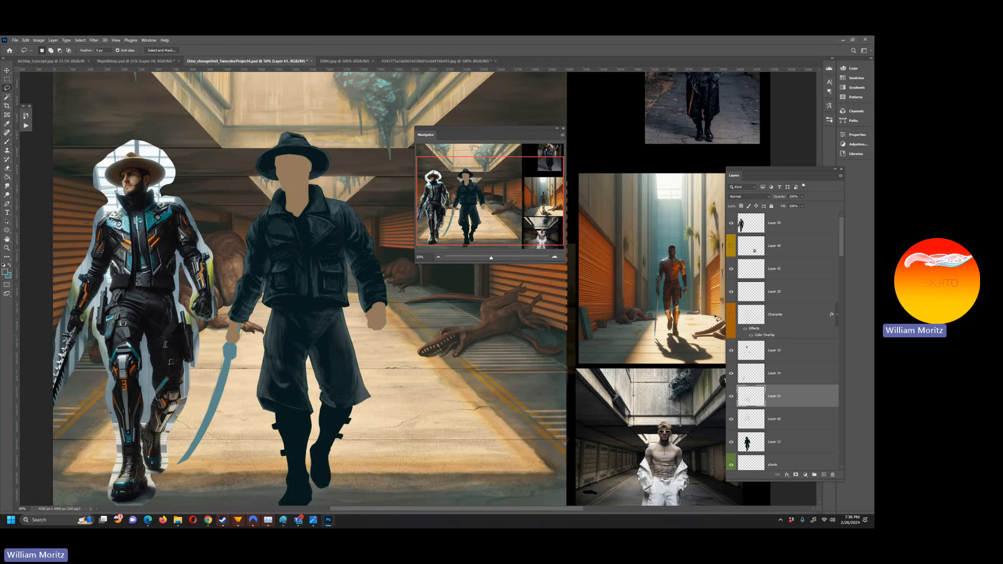
{"action": "left_click_drag", "start_coordinate": [491, 260], "coordinate": [486, 258]}
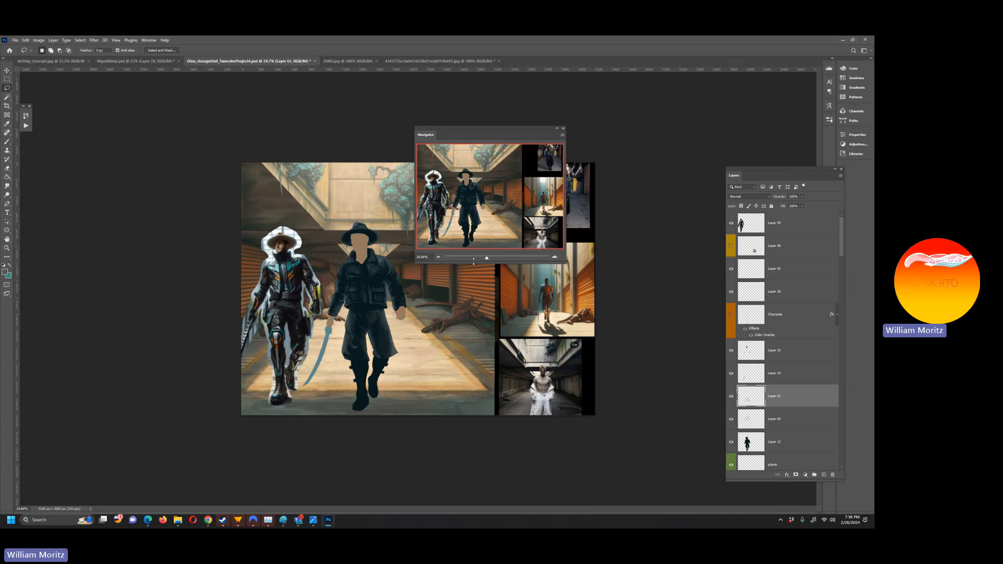
{"action": "key", "text": "z"}
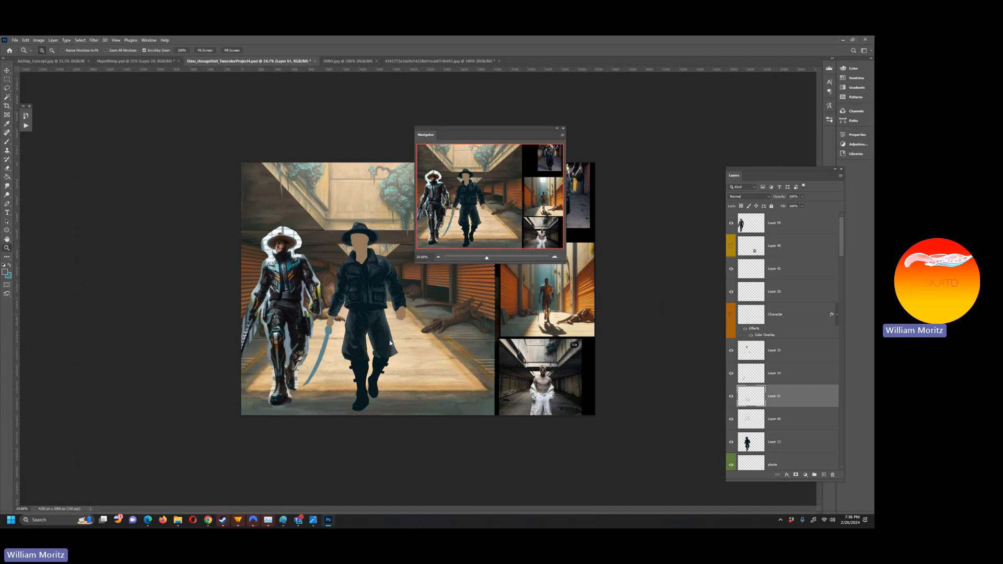
{"action": "left_click", "coordinate": [352, 368]}
{"action": "left_click", "coordinate": [351, 369]}
{"action": "left_click", "coordinate": [351, 369]}
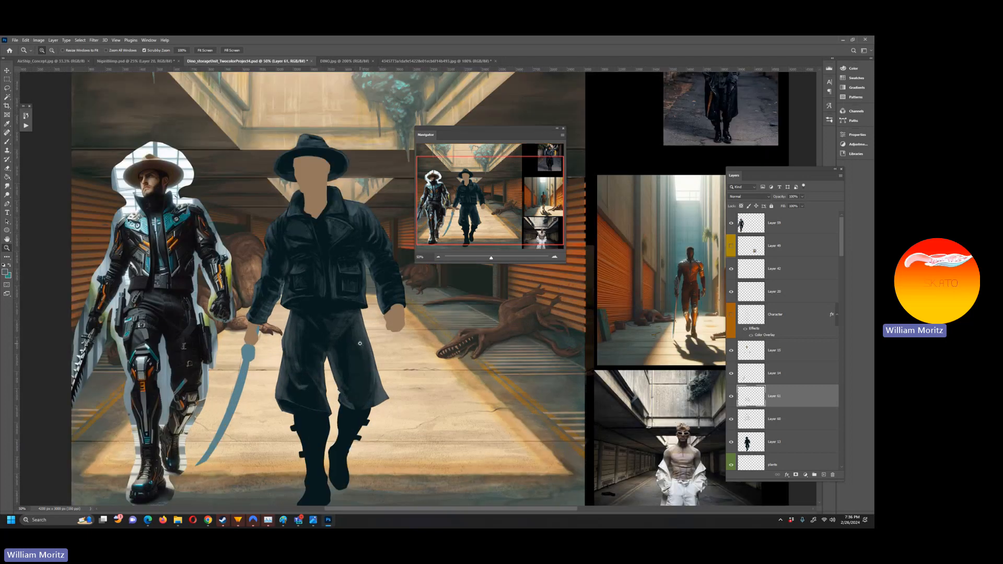
Compare the trousers without their highlight layer, reduce that layer's saturation with Hue/Saturation, and save the painting
{"action": "key", "text": "v"}
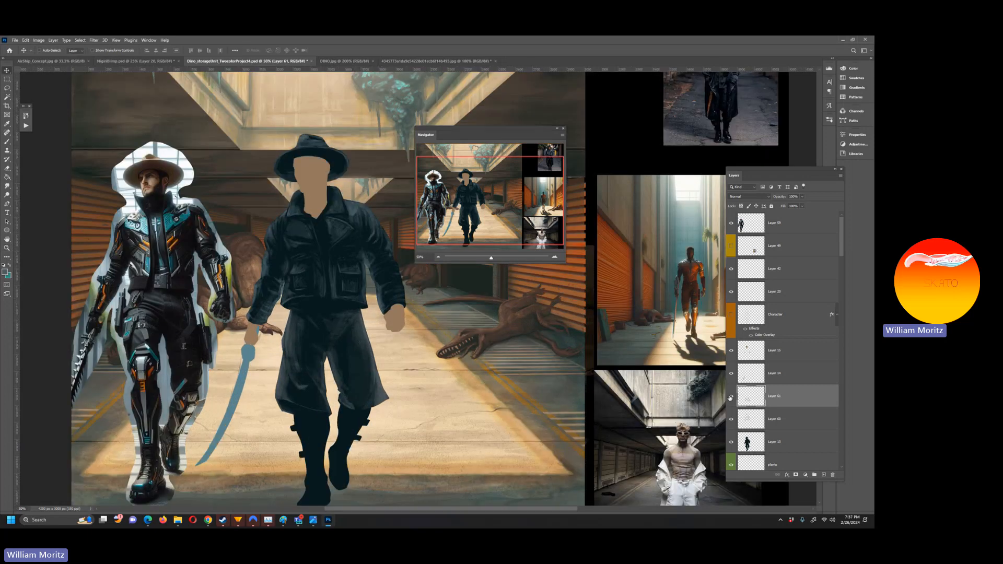
{"action": "left_click", "coordinate": [730, 398]}
{"action": "left_click", "coordinate": [731, 399]}
{"action": "left_click", "coordinate": [38, 40]}
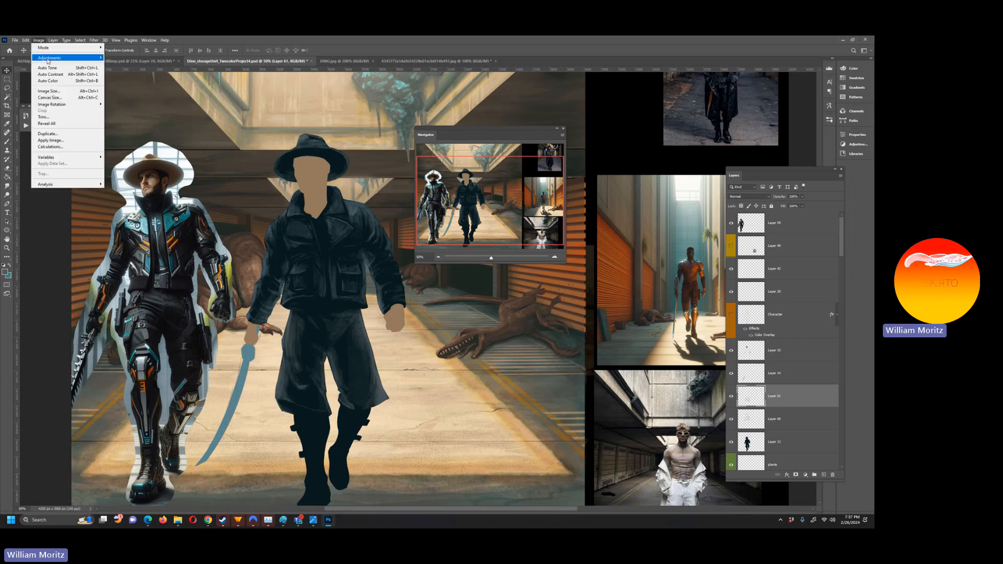
{"action": "mouse_move", "coordinate": [52, 58]}
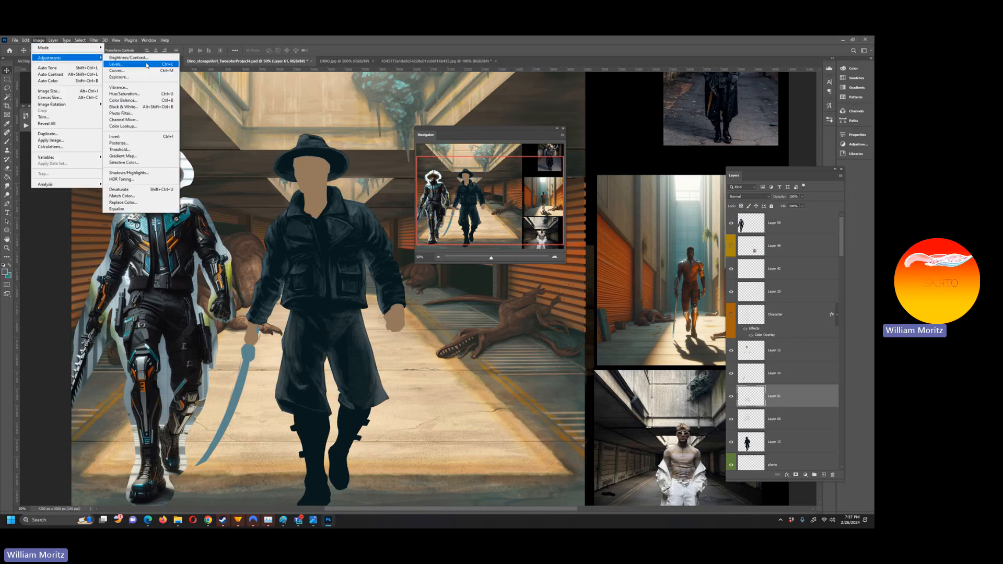
{"action": "left_click", "coordinate": [151, 94]}
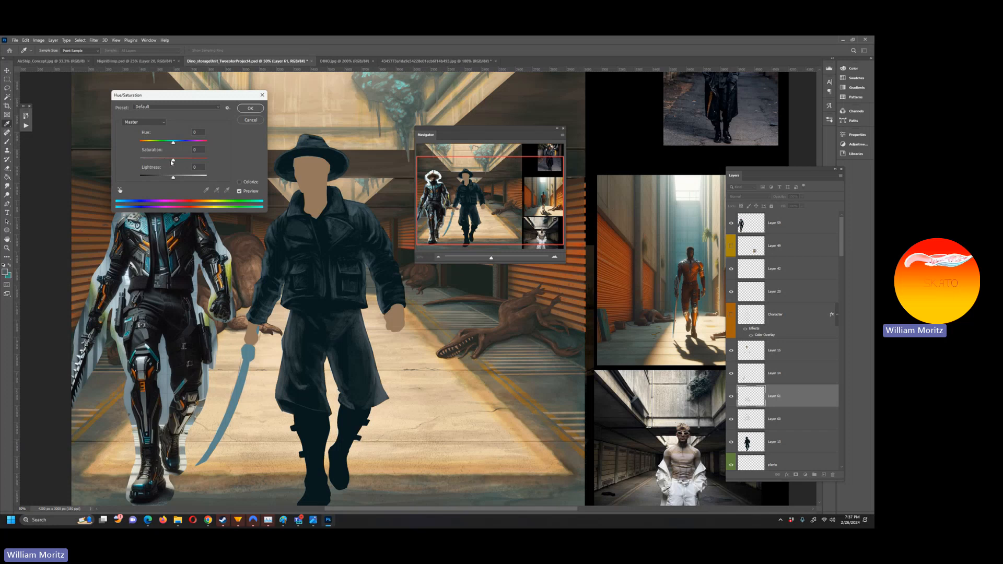
{"action": "left_click_drag", "start_coordinate": [172, 161], "coordinate": [150, 162]}
{"action": "left_click", "coordinate": [250, 108]}
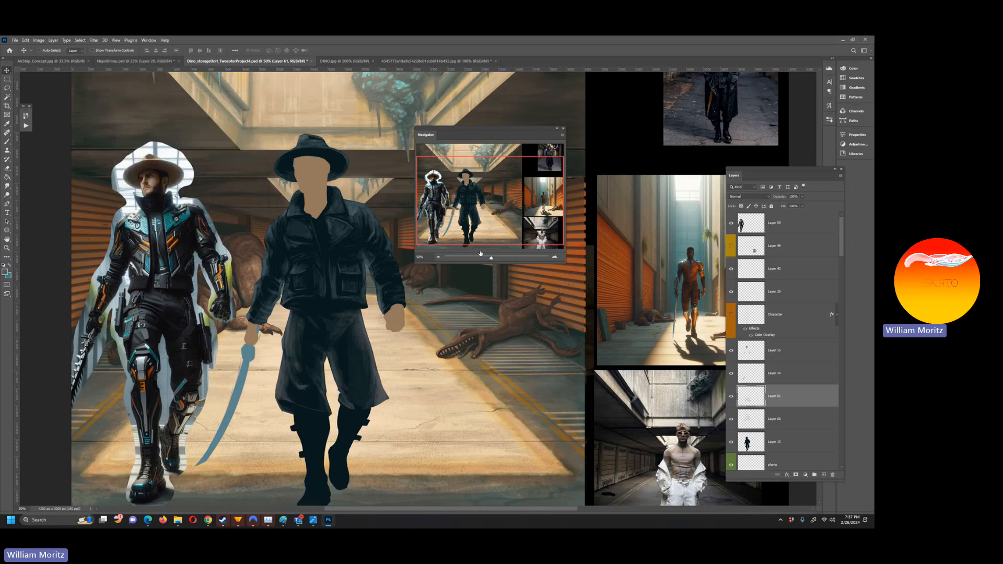
{"action": "left_click_drag", "start_coordinate": [492, 259], "coordinate": [489, 260]}
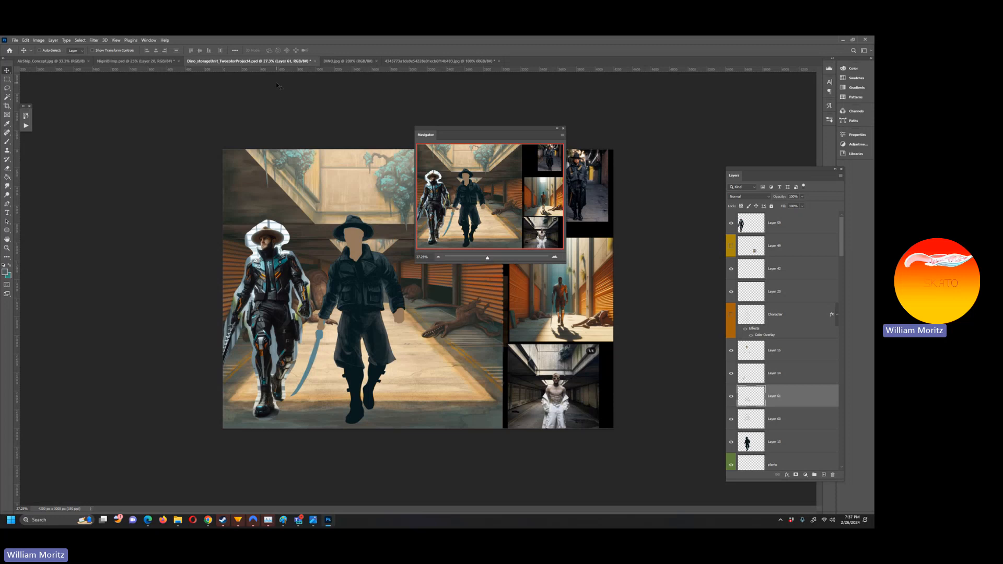
{"action": "key", "text": "ctrl+s"}
Move the Navigator away from the references and examine the boots in the long-coat photo up close
{"action": "left_click", "coordinate": [7, 248]}
{"action": "left_click_drag", "start_coordinate": [477, 133], "coordinate": [124, 135]}
{"action": "left_click_drag", "start_coordinate": [580, 184], "coordinate": [629, 228]}
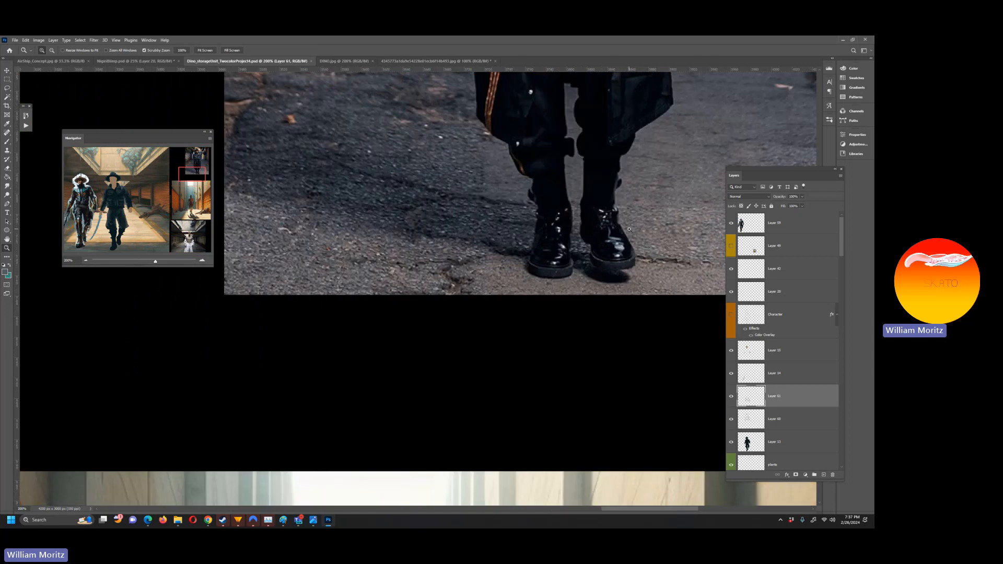
{"action": "left_click", "coordinate": [629, 229]}
{"action": "scroll", "coordinate": [629, 229], "scroll_direction": "up", "scroll_amount": 2}
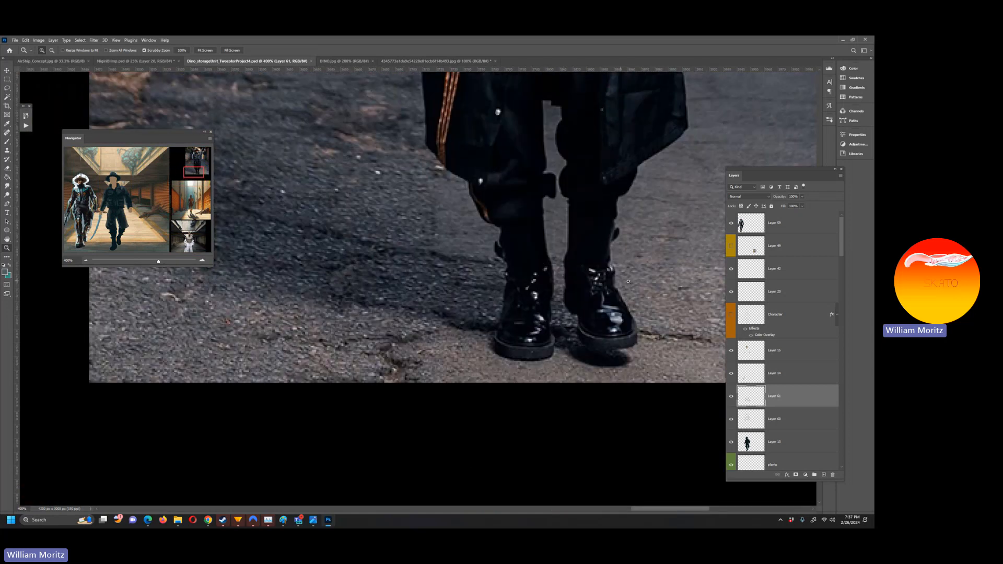
Sample the reference boots' shine and shift it to a pale cyan-grey foreground colour for the boot highlights
{"action": "key", "text": "i"}
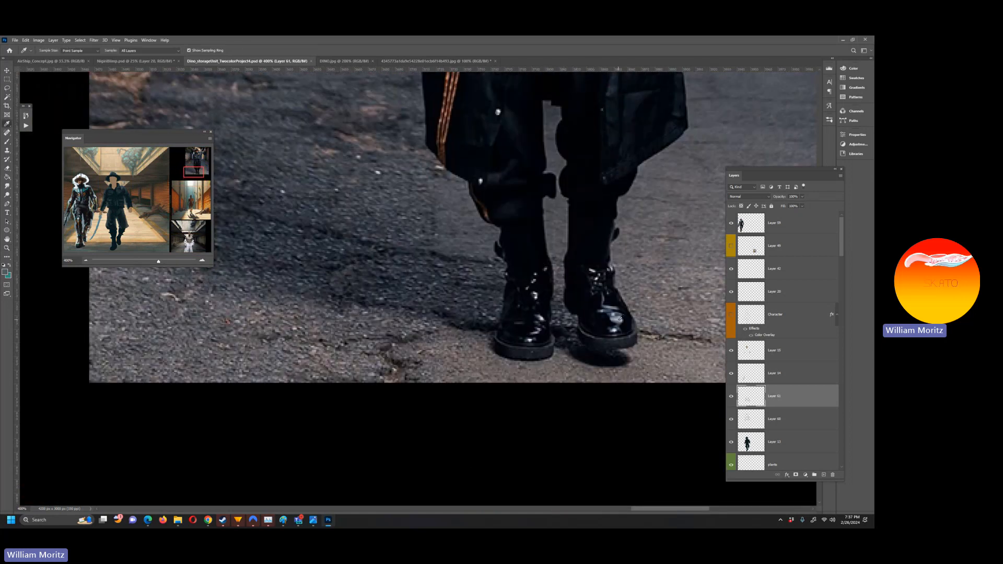
{"action": "left_click", "coordinate": [5, 271]}
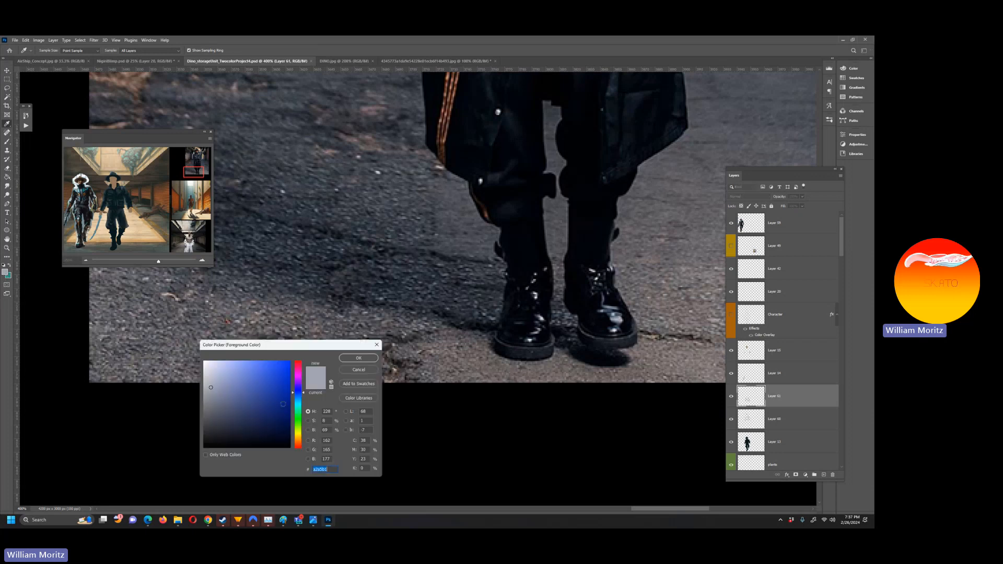
{"action": "left_click", "coordinate": [298, 399]}
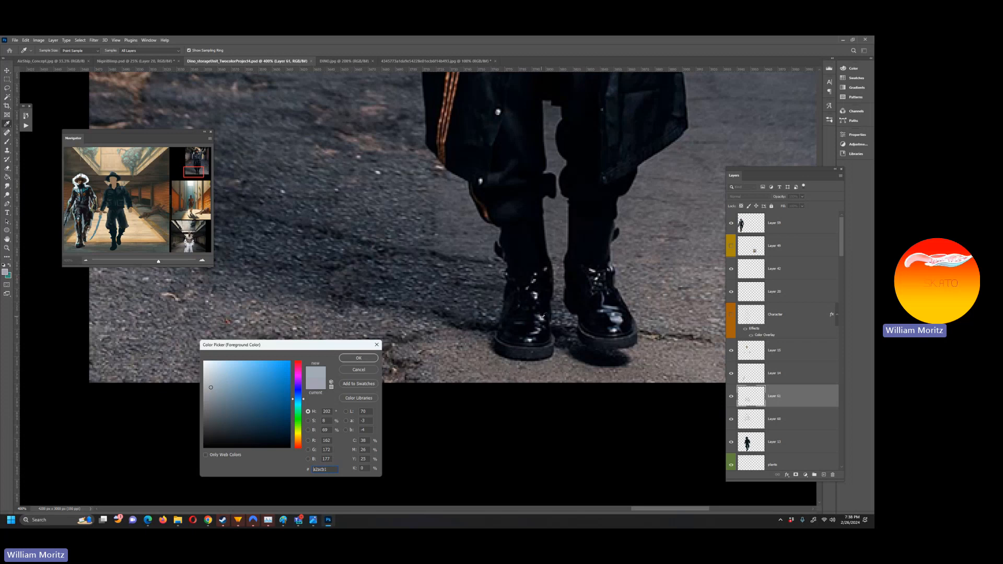
{"action": "left_click", "coordinate": [543, 317]}
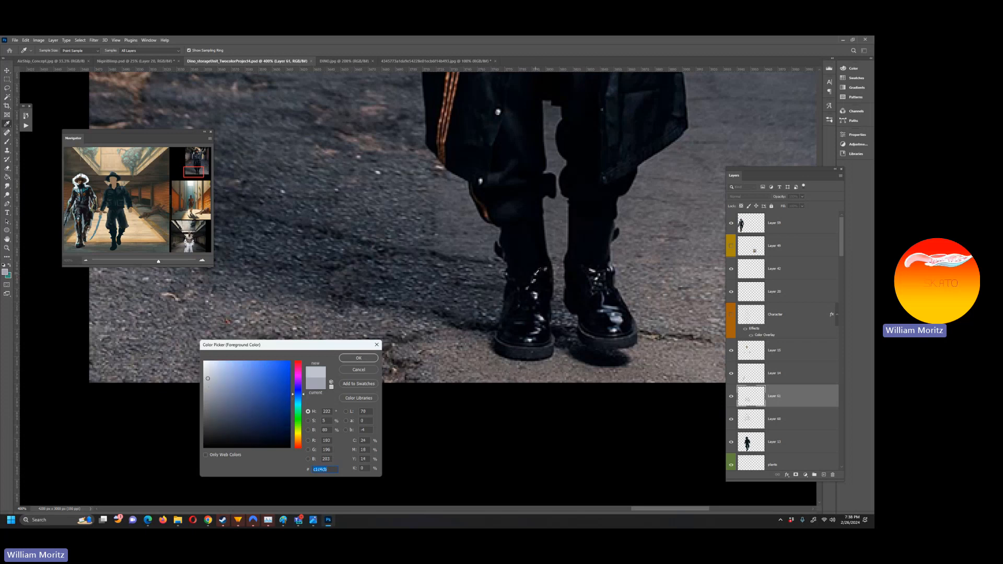
{"action": "left_click", "coordinate": [535, 297]}
{"action": "left_click", "coordinate": [211, 381]}
{"action": "left_click", "coordinate": [300, 404]}
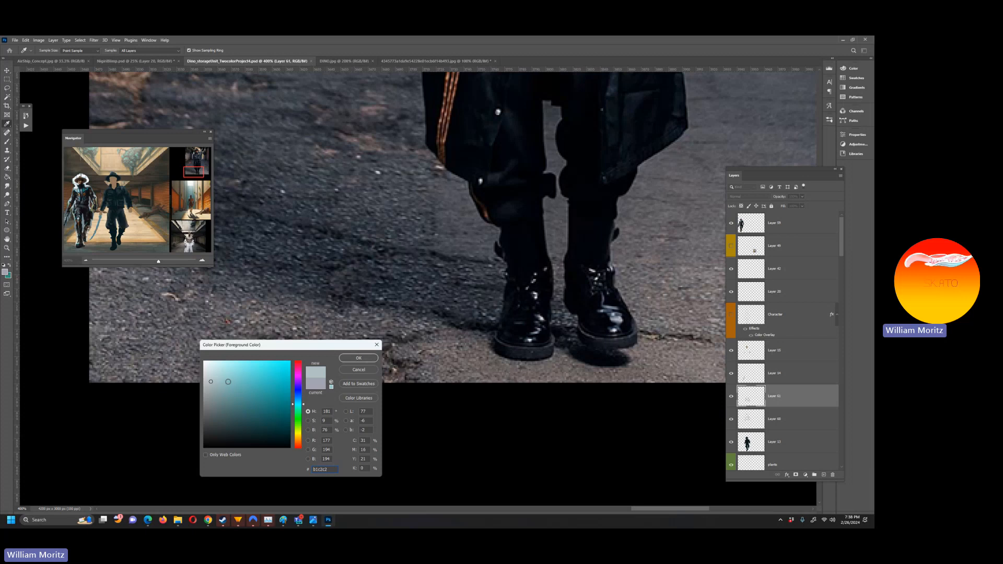
{"action": "left_click", "coordinate": [228, 381]}
{"action": "left_click", "coordinate": [360, 358]}
Review the whole composition, show the Character line art again, and frame the character's boots up close
{"action": "left_click_drag", "start_coordinate": [158, 261], "coordinate": [140, 263]}
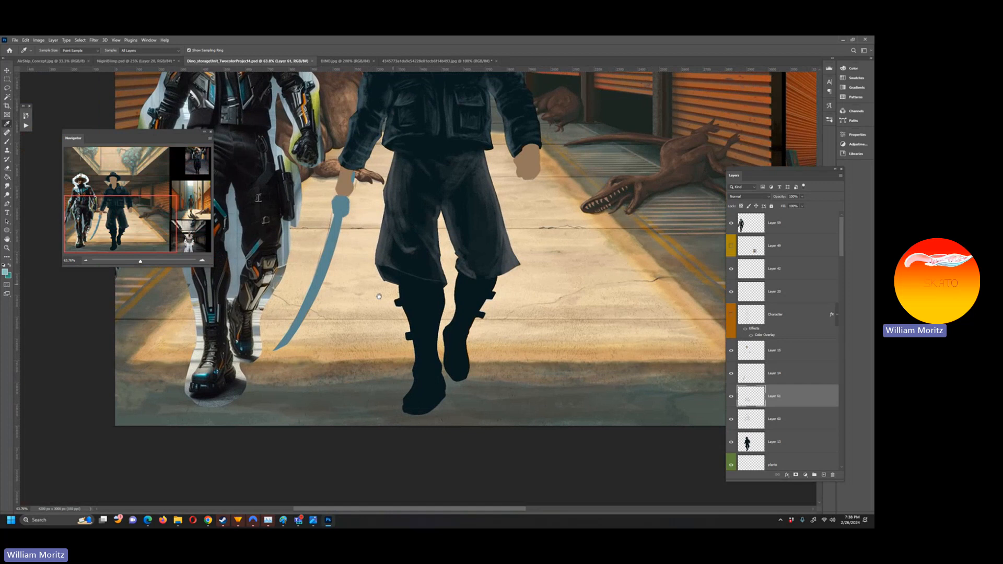
{"action": "mouse_move", "coordinate": [379, 297]}
{"action": "left_mouse_down"}
{"action": "mouse_move", "coordinate": [370, 339]}
{"action": "mouse_move", "coordinate": [370, 298]}
{"action": "left_mouse_up"}
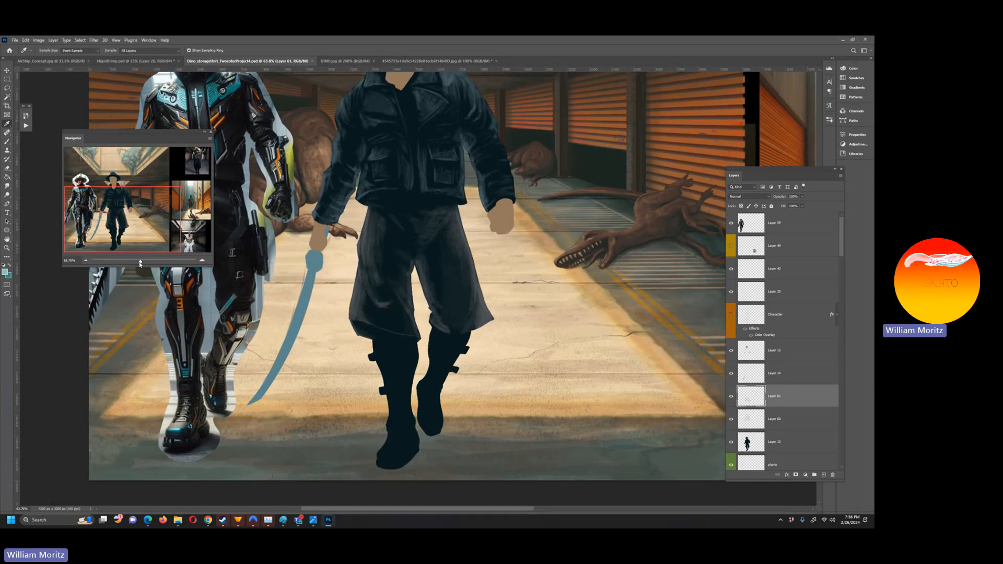
{"action": "left_click_drag", "start_coordinate": [140, 262], "coordinate": [138, 262]}
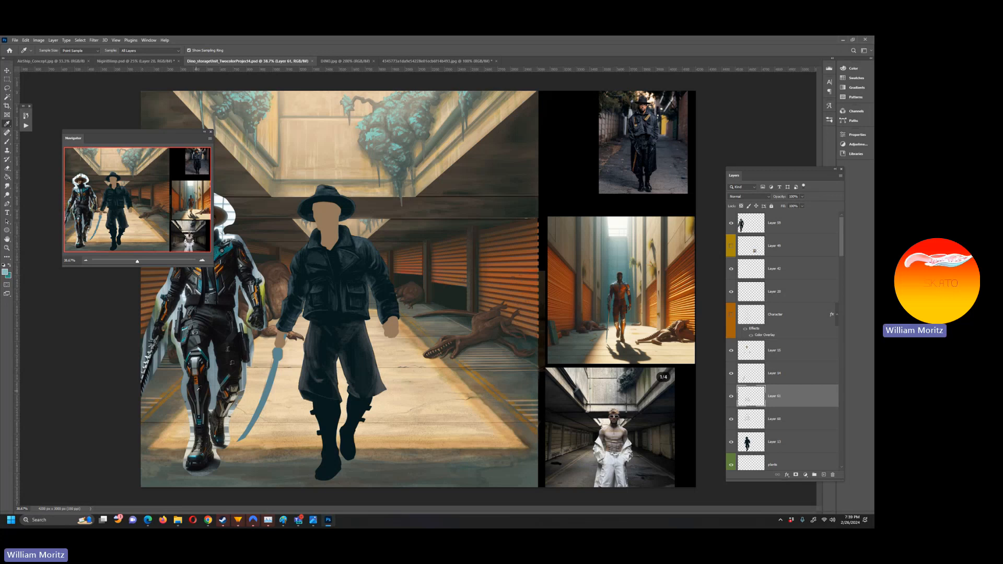
{"action": "left_click", "coordinate": [731, 317]}
{"action": "key", "text": "z"}
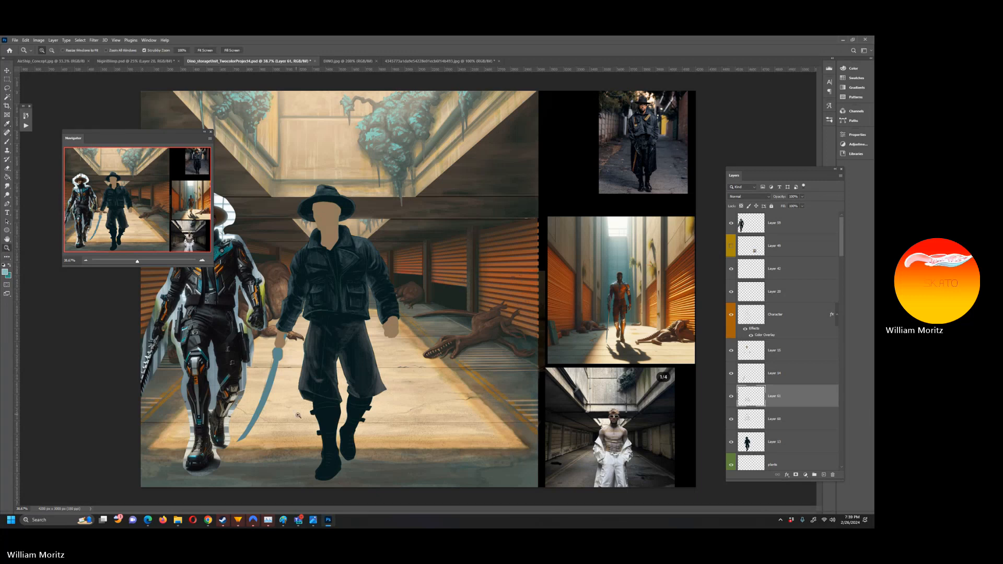
{"action": "left_click", "coordinate": [328, 450]}
{"action": "left_click_drag", "start_coordinate": [328, 450], "coordinate": [406, 341]}
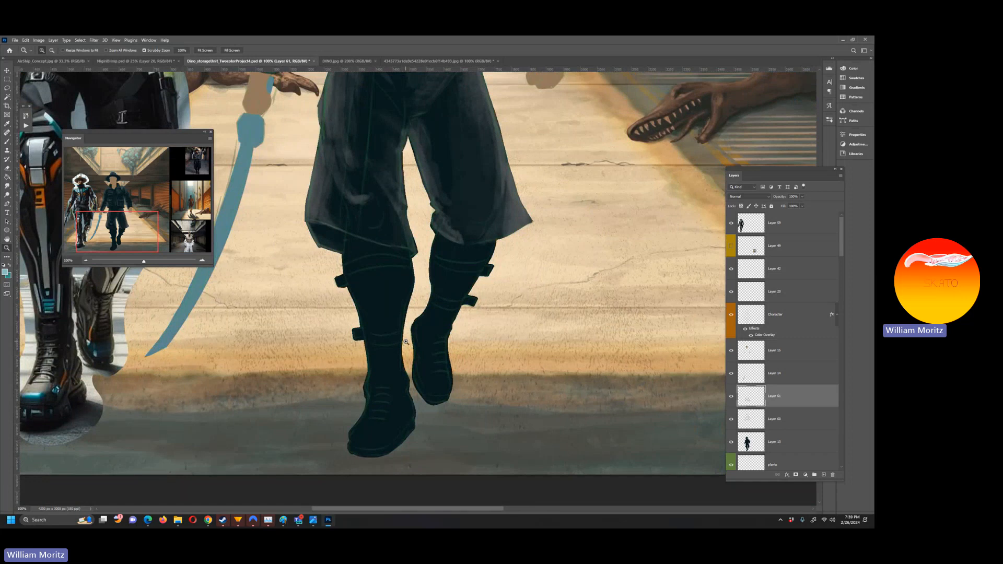
Load the character silhouette as a selection and add a new layer above the trouser rendering for the boots
{"action": "key", "text": "b"}
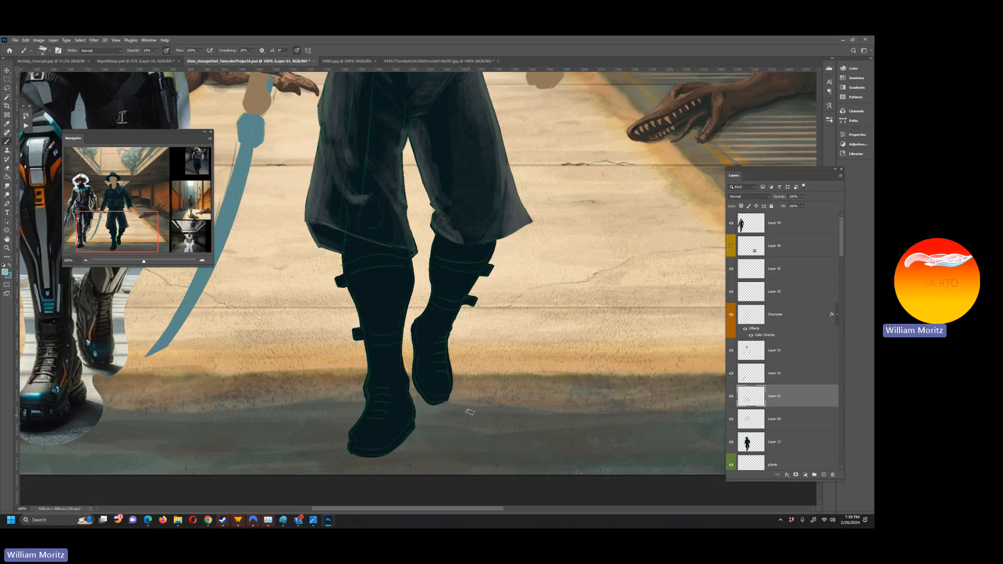
{"action": "left_click", "coordinate": [751, 445], "text": "ctrl"}
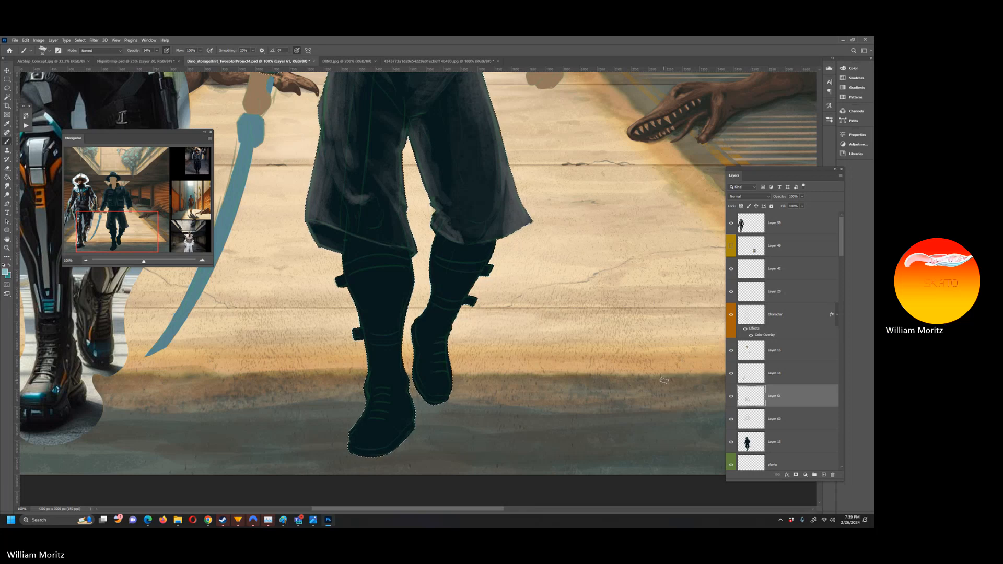
{"action": "left_click", "coordinate": [732, 396]}
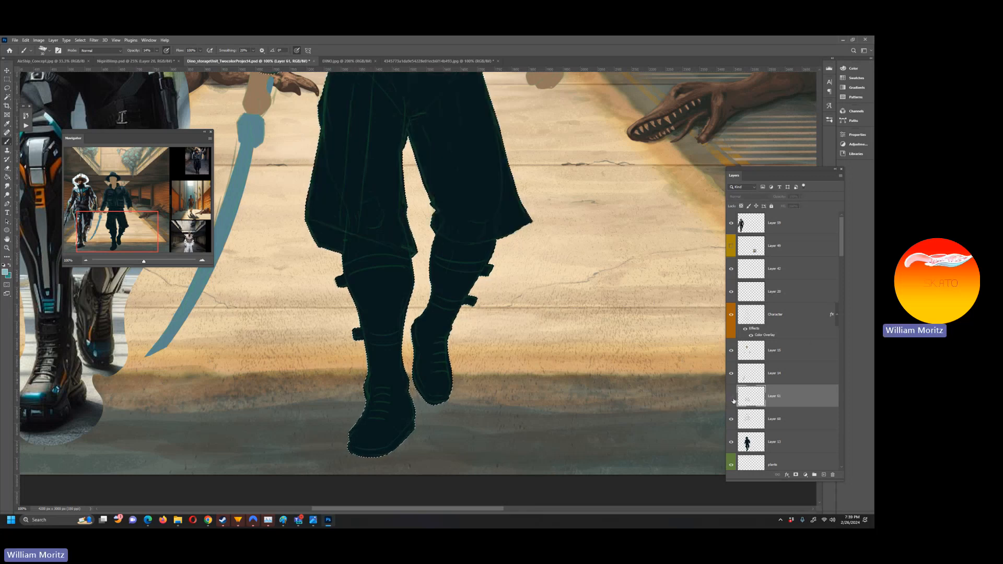
{"action": "left_click", "coordinate": [732, 396]}
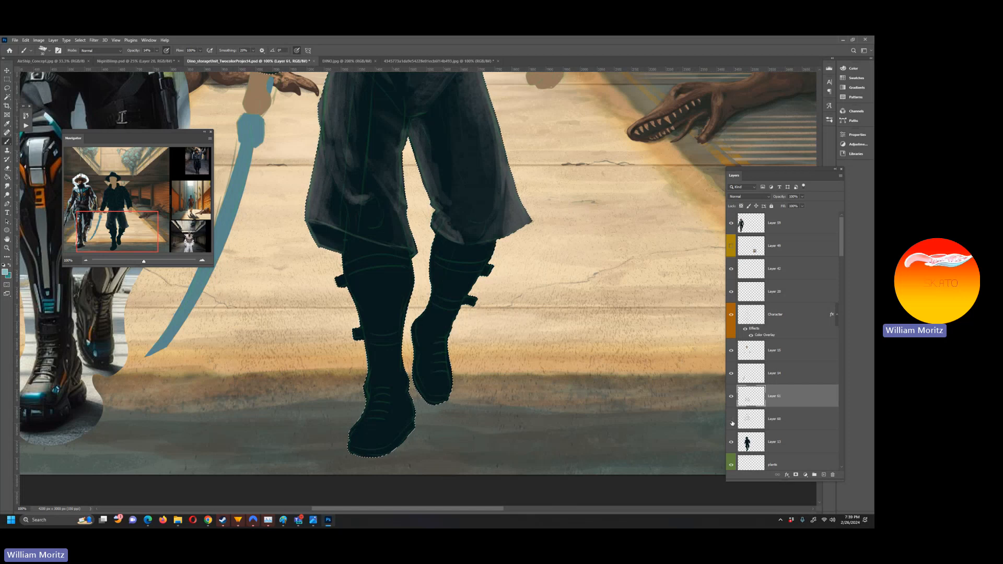
{"action": "left_click", "coordinate": [731, 420]}
{"action": "left_click", "coordinate": [824, 475]}
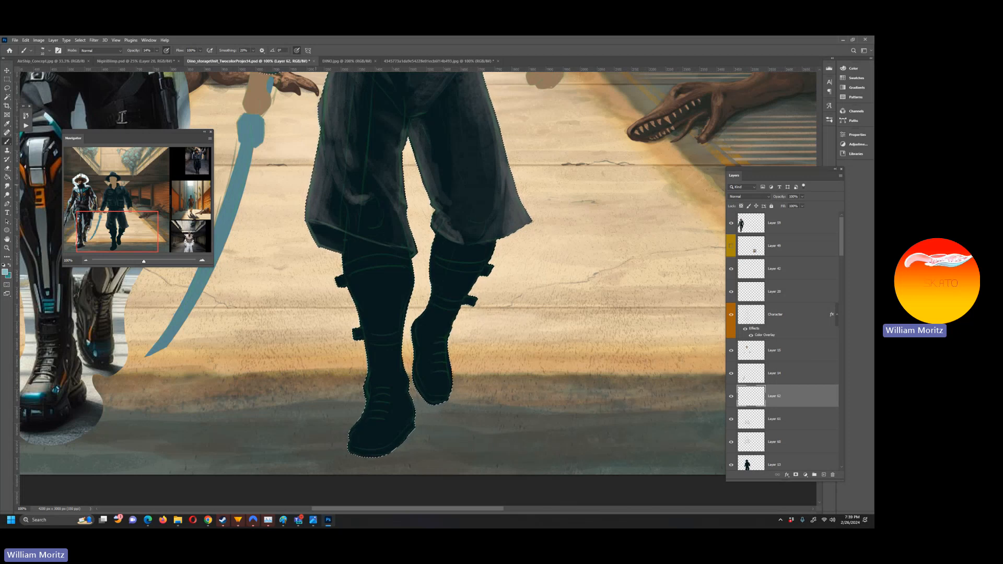
Raise the brush opacity and paint pale cyan highlights on the front boot's toe and ankle and down the rear boot's shaft
{"action": "left_click_drag", "start_coordinate": [156, 50], "coordinate": [177, 48]}
{"action": "left_click", "coordinate": [358, 432]}
{"action": "left_click_drag", "start_coordinate": [365, 419], "coordinate": [367, 410]}
{"action": "mouse_move", "coordinate": [416, 324]}
{"action": "left_mouse_down"}
{"action": "mouse_move", "coordinate": [430, 263]}
{"action": "mouse_move", "coordinate": [434, 291]}
{"action": "left_mouse_up"}
{"action": "mouse_move", "coordinate": [432, 253]}
{"action": "left_mouse_down"}
{"action": "mouse_move", "coordinate": [436, 234]}
{"action": "mouse_move", "coordinate": [432, 252]}
{"action": "left_mouse_up"}
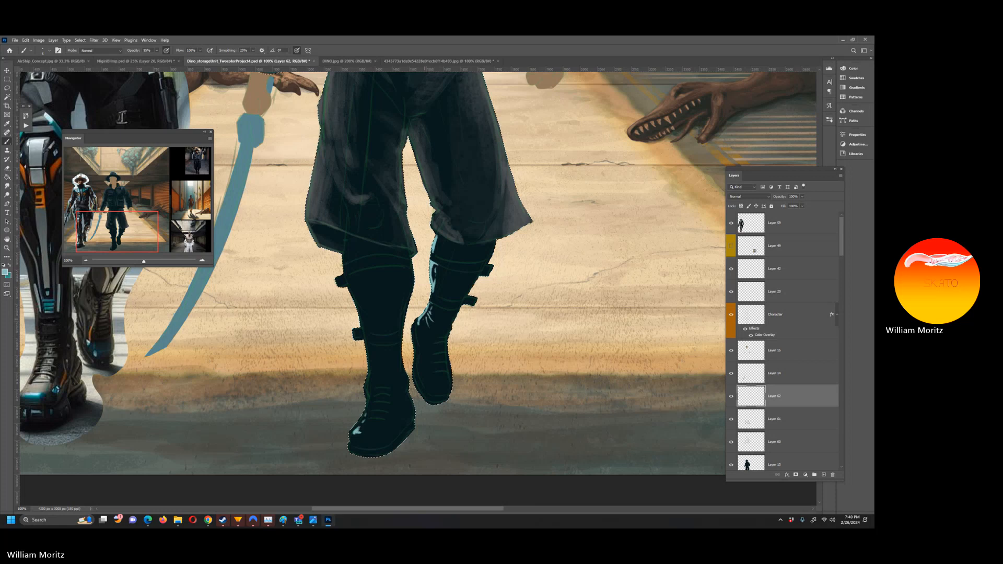
{"action": "left_click_drag", "start_coordinate": [424, 315], "coordinate": [417, 339]}
Brush bright rim highlights along both sides of the front boot's shaft and foot and the inner edge of the rear boot
{"action": "key", "text": "bracketright"}
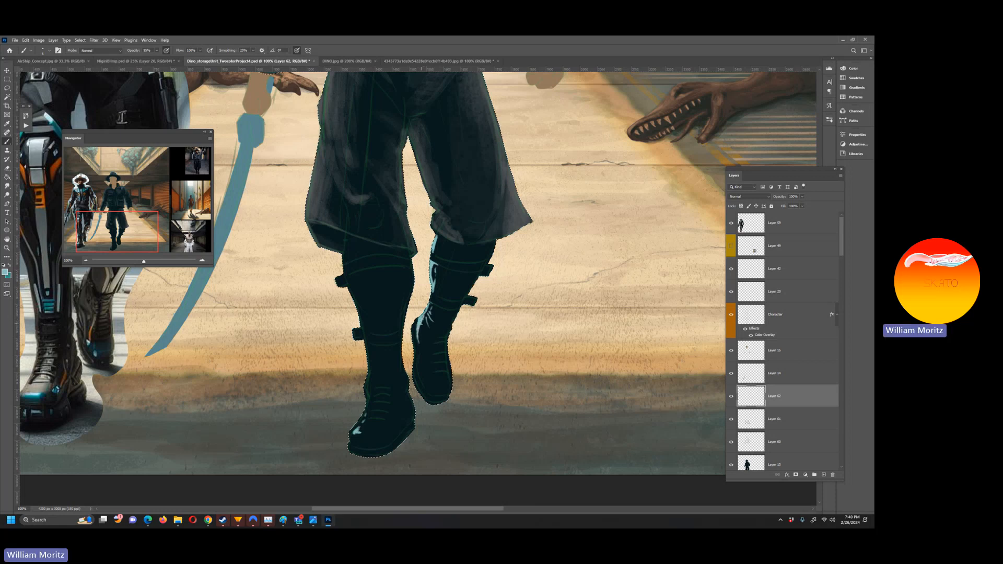
{"action": "left_click_drag", "start_coordinate": [411, 262], "coordinate": [403, 328]}
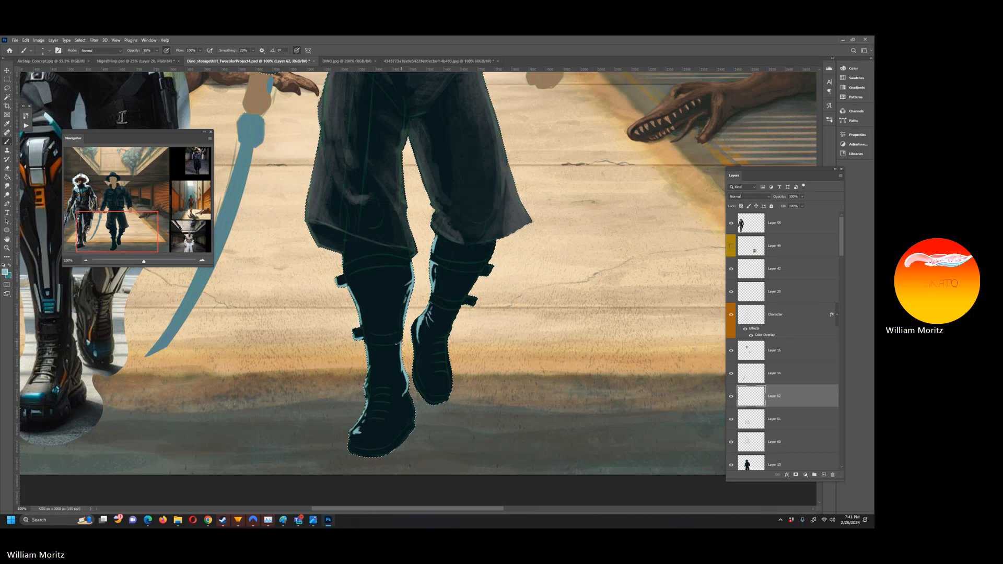
{"action": "left_click_drag", "start_coordinate": [402, 317], "coordinate": [401, 320]}
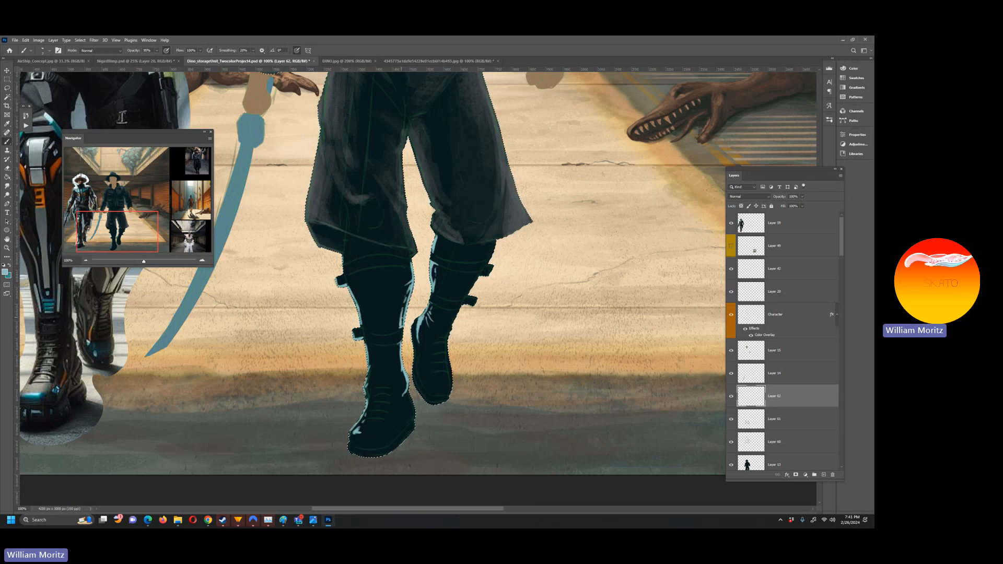
{"action": "left_click_drag", "start_coordinate": [421, 355], "coordinate": [418, 374]}
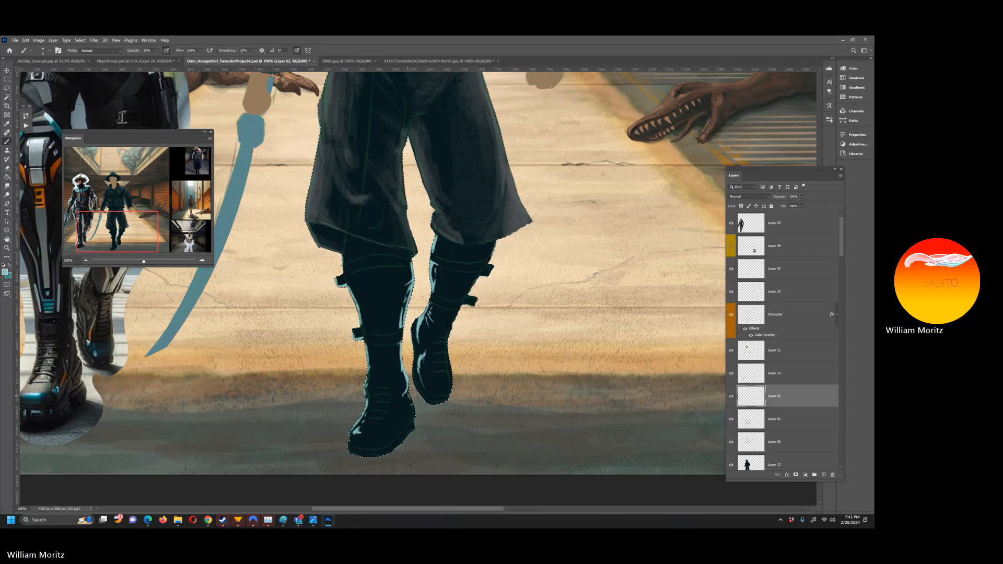
{"action": "left_click_drag", "start_coordinate": [409, 396], "coordinate": [413, 405]}
Adjust the brush size and opacity, and paint finer highlights on the front boot's cuff, straps, laces and shaft
{"action": "key", "text": "["}
{"action": "left_click", "coordinate": [157, 51]}
{"action": "left_click", "coordinate": [142, 58]}
{"action": "left_click", "coordinate": [181, 45]}
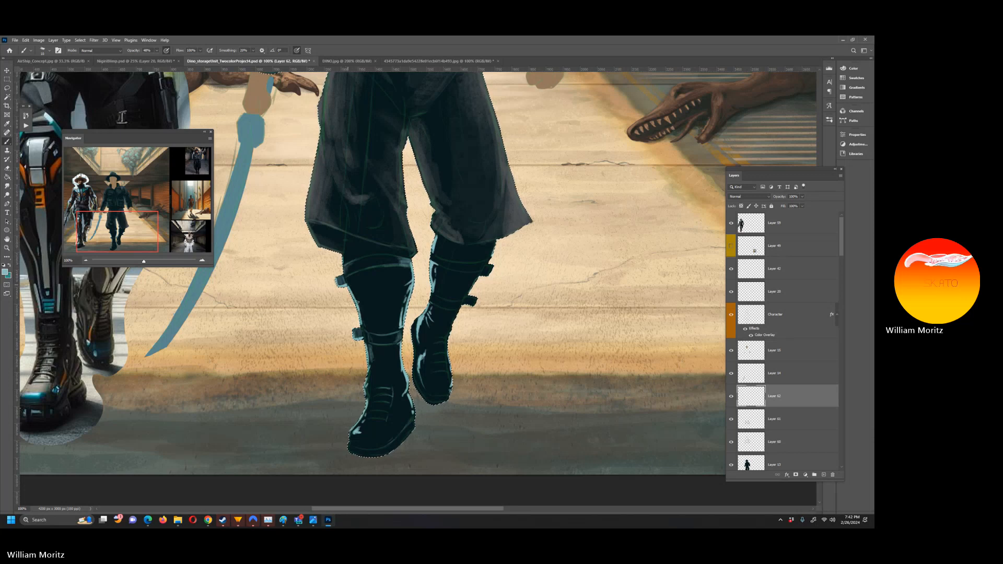
{"action": "left_click_drag", "start_coordinate": [350, 285], "coordinate": [364, 325]}
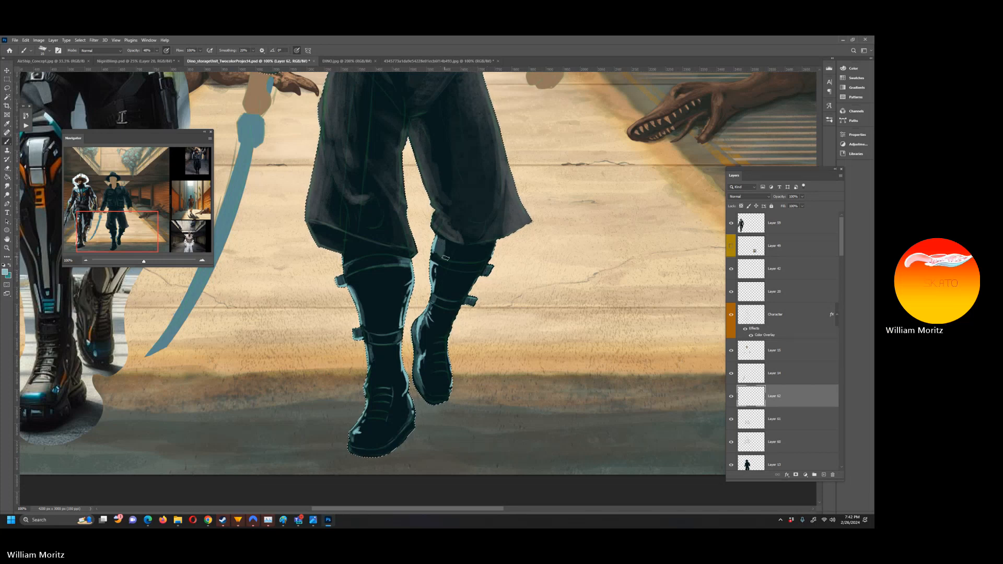
Detail the rear boot's cuff, straps and ankle folds with fine highlight strokes
{"action": "key", "text": "bracketleft"}
{"action": "left_click_drag", "start_coordinate": [438, 252], "coordinate": [437, 240]}
{"action": "mouse_move", "coordinate": [442, 258]}
{"action": "left_mouse_down"}
{"action": "mouse_move", "coordinate": [463, 266]}
{"action": "mouse_move", "coordinate": [493, 254]}
{"action": "left_mouse_up"}
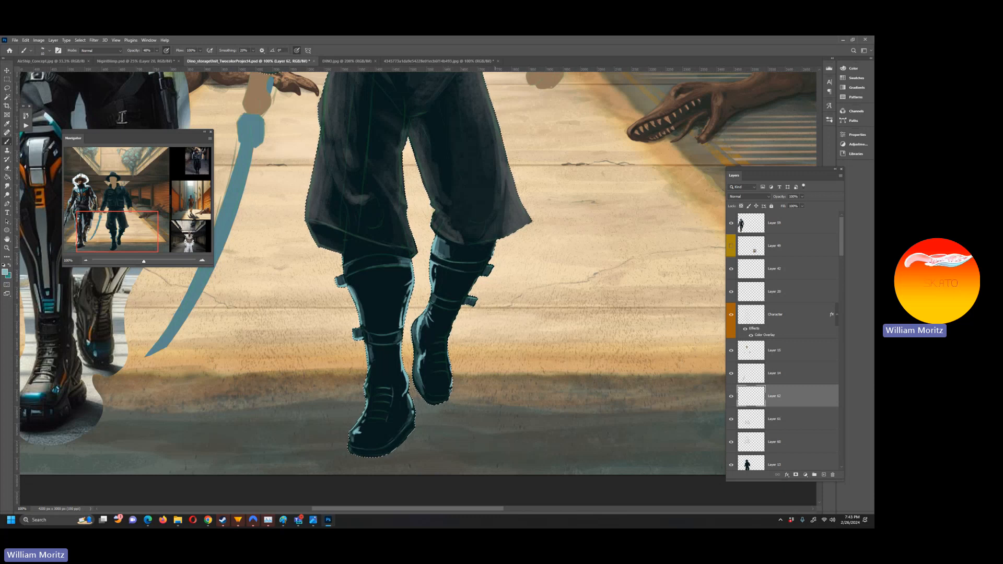
{"action": "key", "text": "bracketright"}
{"action": "key", "text": "bracketleft"}
{"action": "key", "text": "bracketleft"}
{"action": "left_click_drag", "start_coordinate": [450, 335], "coordinate": [438, 338]}
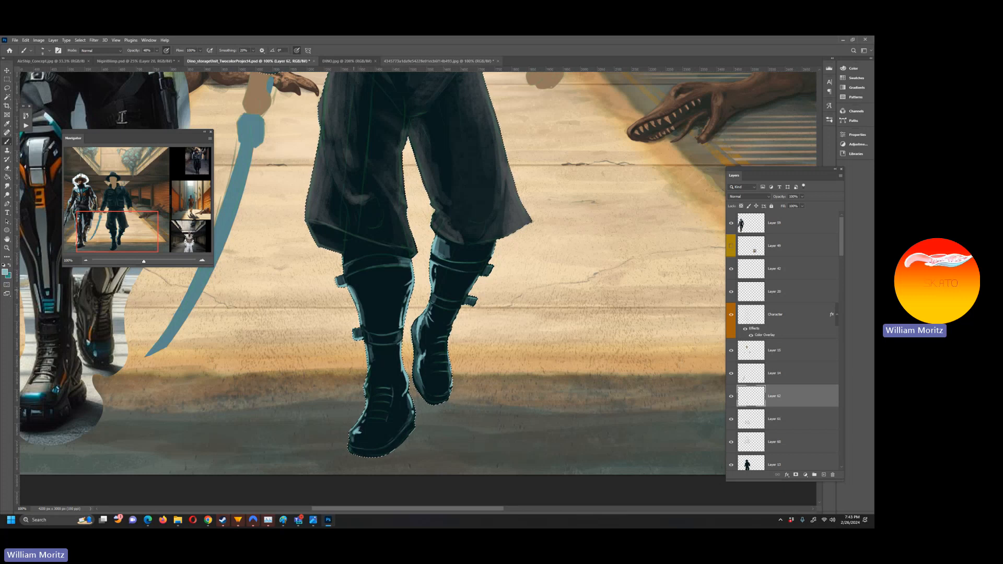
Hide the Character line art, clear the silhouette selection, and review the boots within the whole composition
{"action": "left_click", "coordinate": [730, 315]}
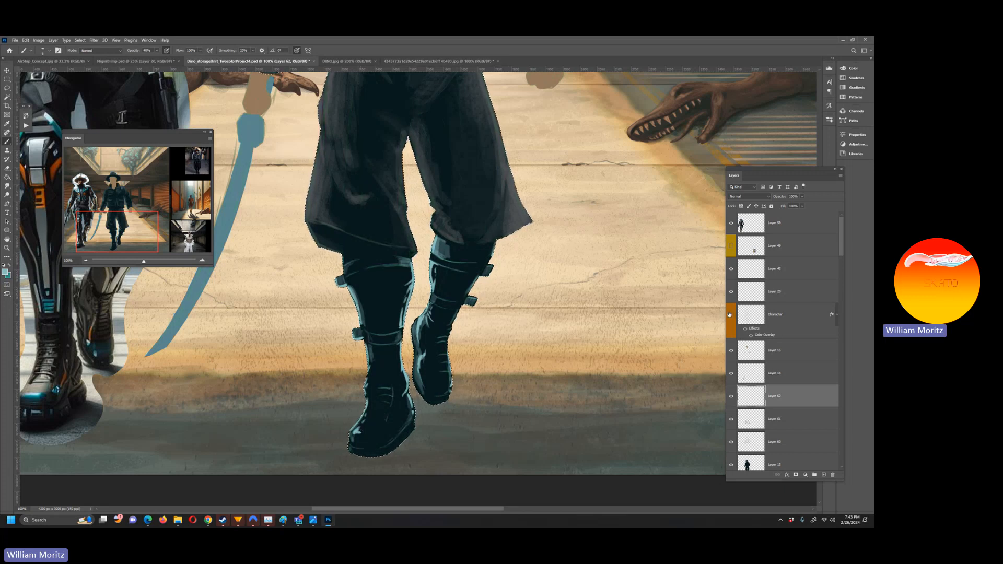
{"action": "left_click_drag", "start_coordinate": [144, 261], "coordinate": [133, 262]}
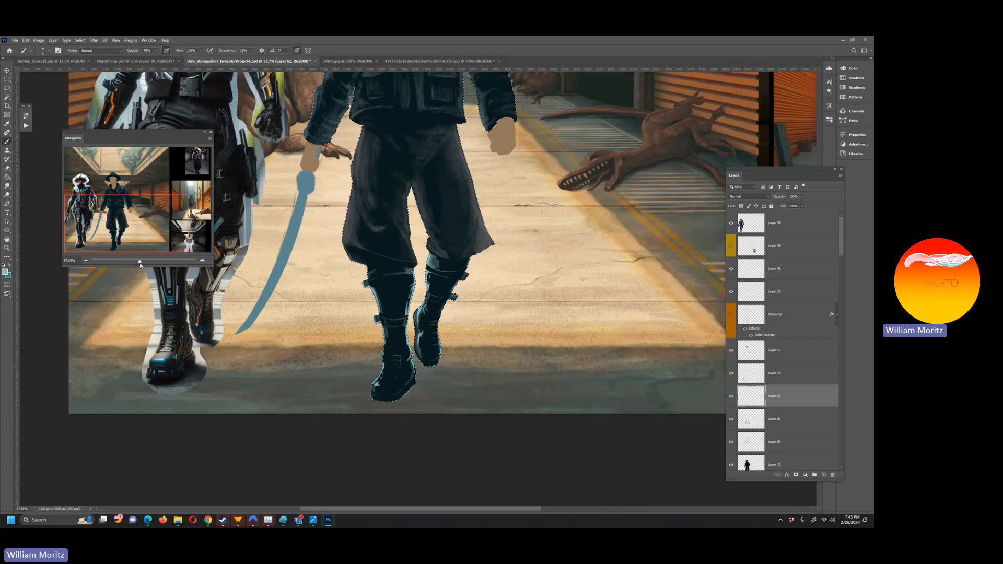
{"action": "key", "text": "l"}
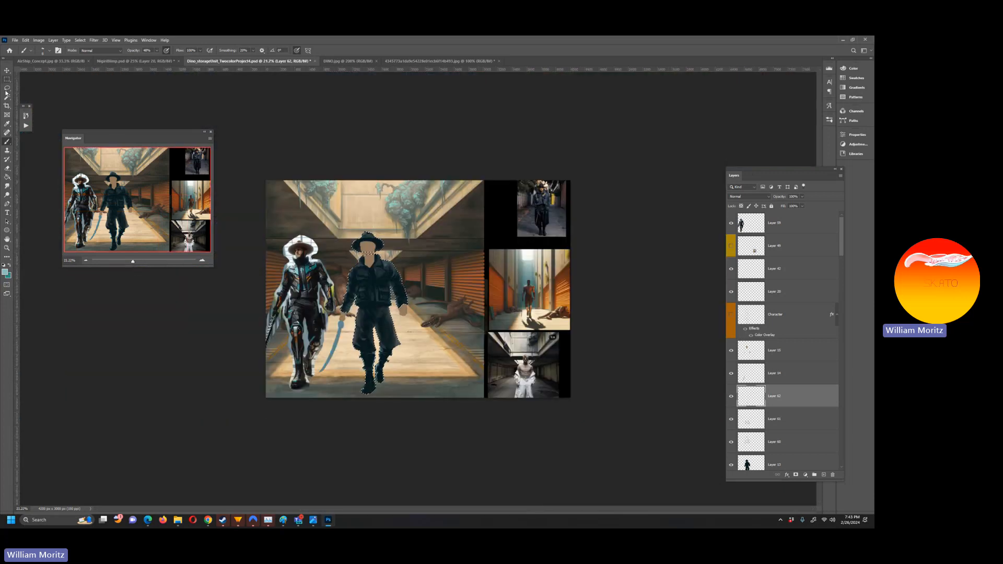
{"action": "left_click", "coordinate": [158, 125]}
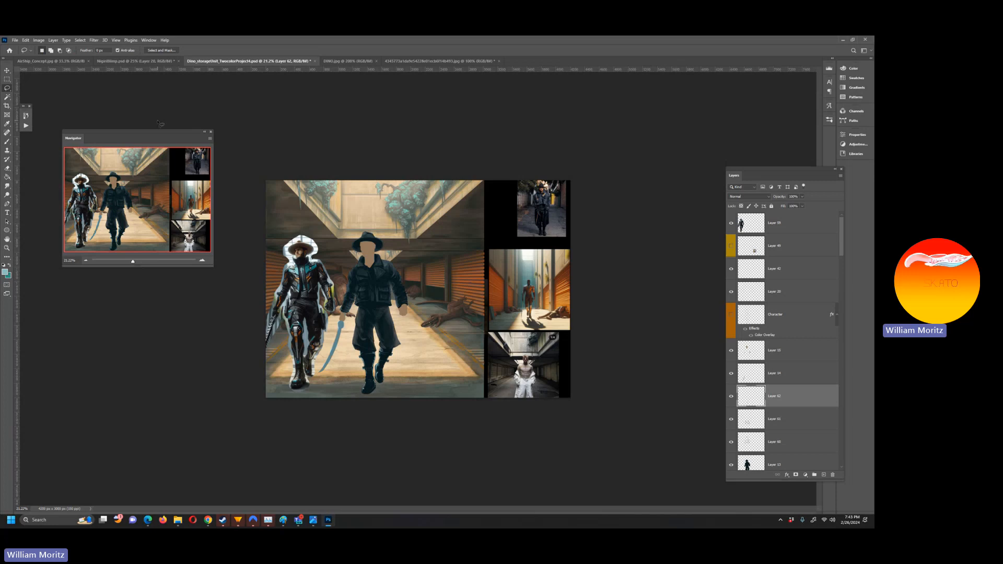
Reduce the saturation of the boot highlight layer with a Hue/Saturation adjustment
{"action": "left_click", "coordinate": [7, 248]}
{"action": "left_click_drag", "start_coordinate": [336, 357], "coordinate": [359, 357]}
{"action": "left_click", "coordinate": [336, 357]}
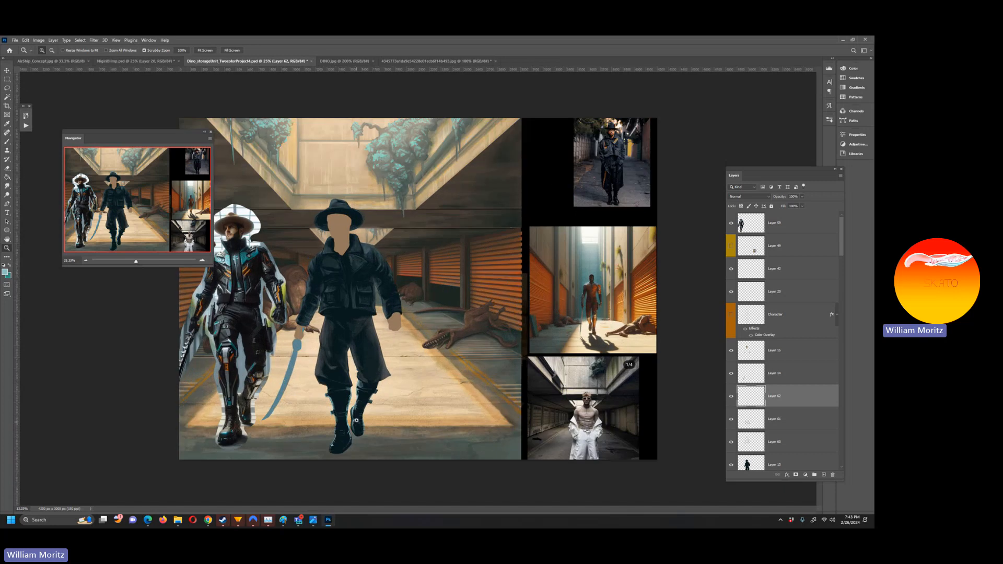
{"action": "key", "text": "v"}
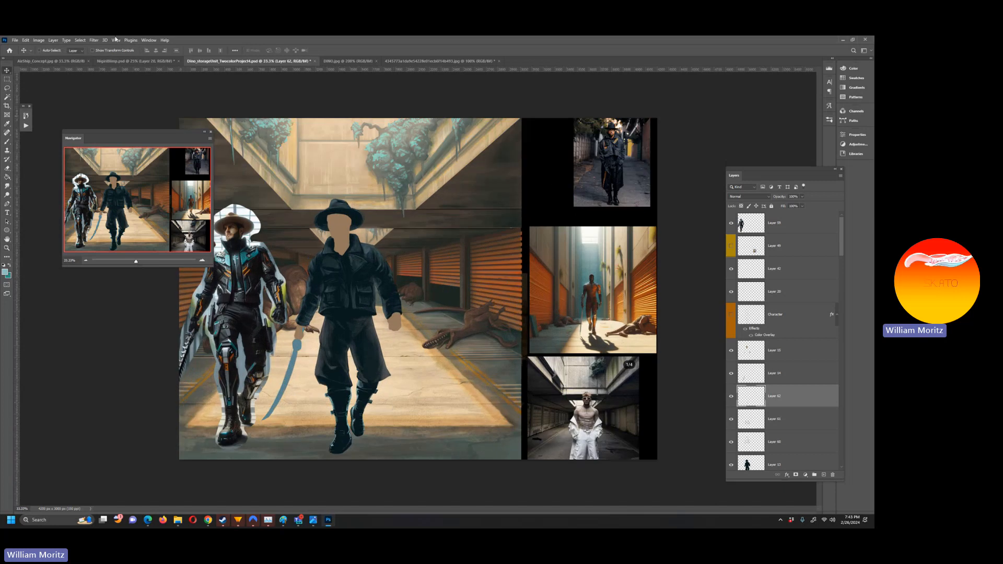
{"action": "left_click", "coordinate": [34, 41]}
{"action": "mouse_move", "coordinate": [78, 54]}
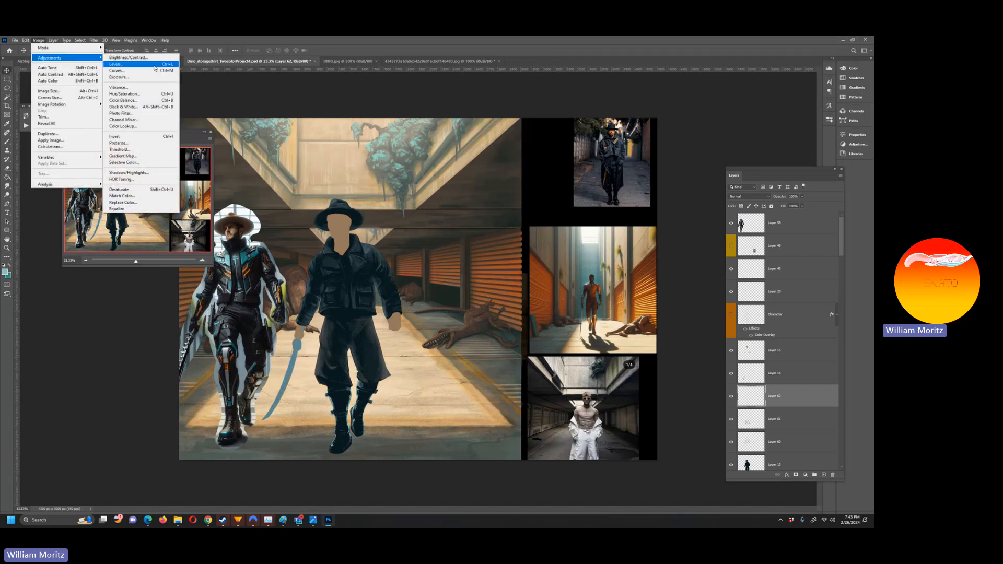
{"action": "left_click", "coordinate": [160, 94]}
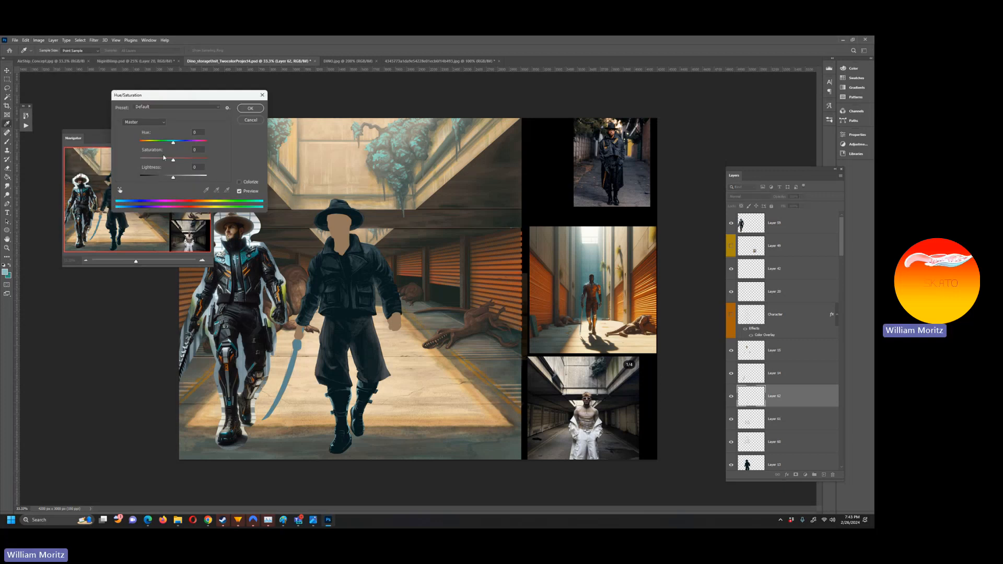
{"action": "left_click_drag", "start_coordinate": [171, 161], "coordinate": [162, 161]}
{"action": "left_click", "coordinate": [250, 109]}
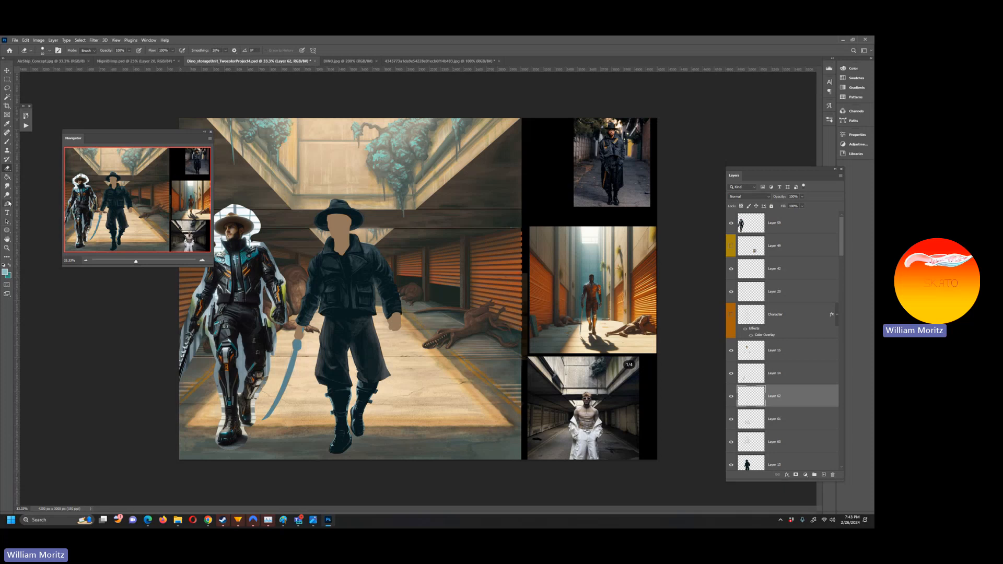
Switch to the Burn tool, shrink its brush to suit the boots, and save the document
{"action": "left_click", "coordinate": [7, 195]}
{"action": "left_click", "coordinate": [32, 201]}
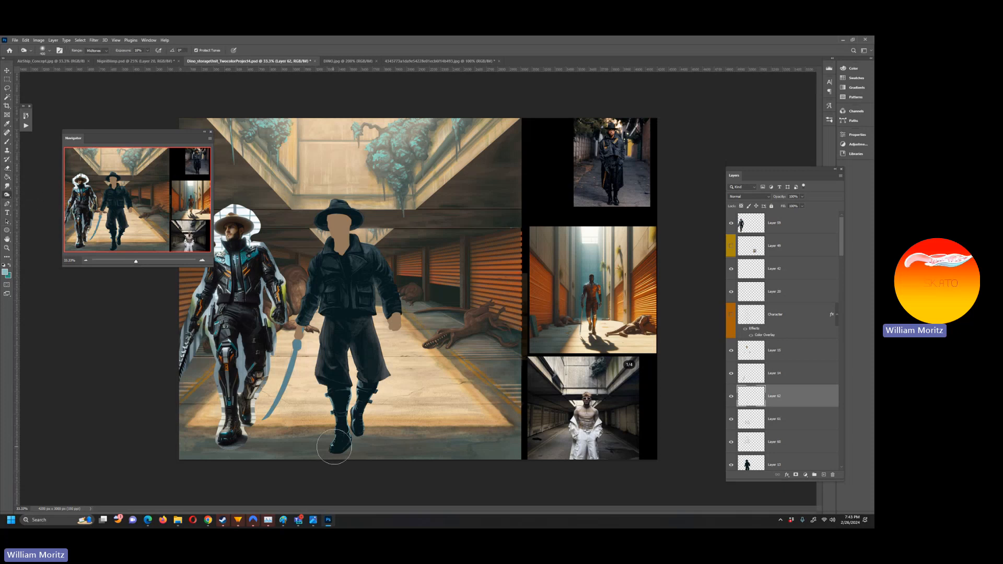
{"action": "key", "text": "bracketleft"}
{"action": "key", "text": "bracketleft"}
{"action": "key", "text": "bracketleft"}
{"action": "key", "text": "bracketleft"}
{"action": "key", "text": "bracketleft"}
{"action": "key", "text": "ctrl+s"}
Select the skin layer, Layer 15, load its face and hands as a selection, and show the Character line art again
{"action": "key", "text": "v"}
{"action": "right_click", "coordinate": [346, 244]}
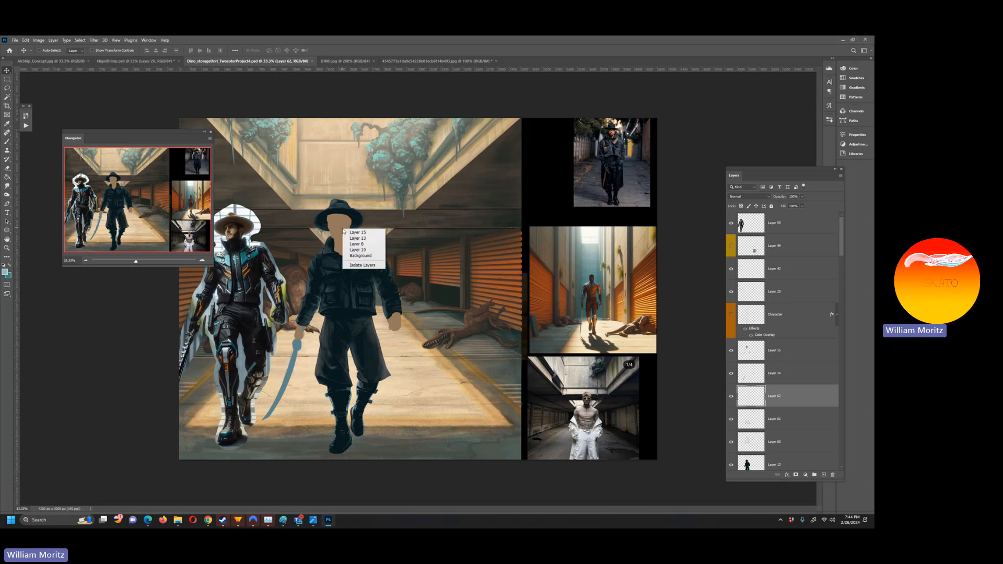
{"action": "left_click", "coordinate": [349, 261]}
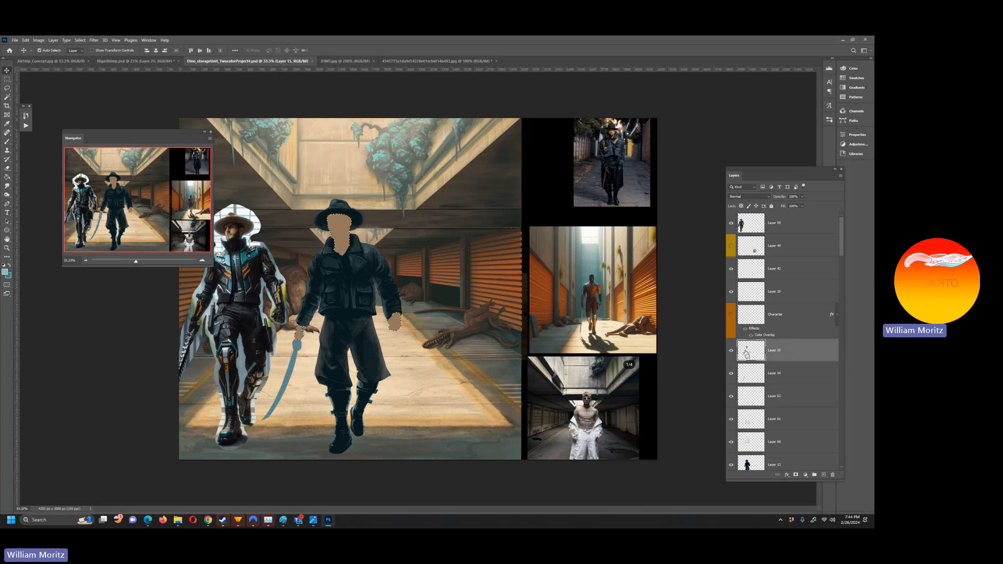
{"action": "left_click", "coordinate": [732, 315]}
Sample the dark hair colour beneath the reference figure's tan hat as the foreground colour
{"action": "left_click", "coordinate": [7, 248]}
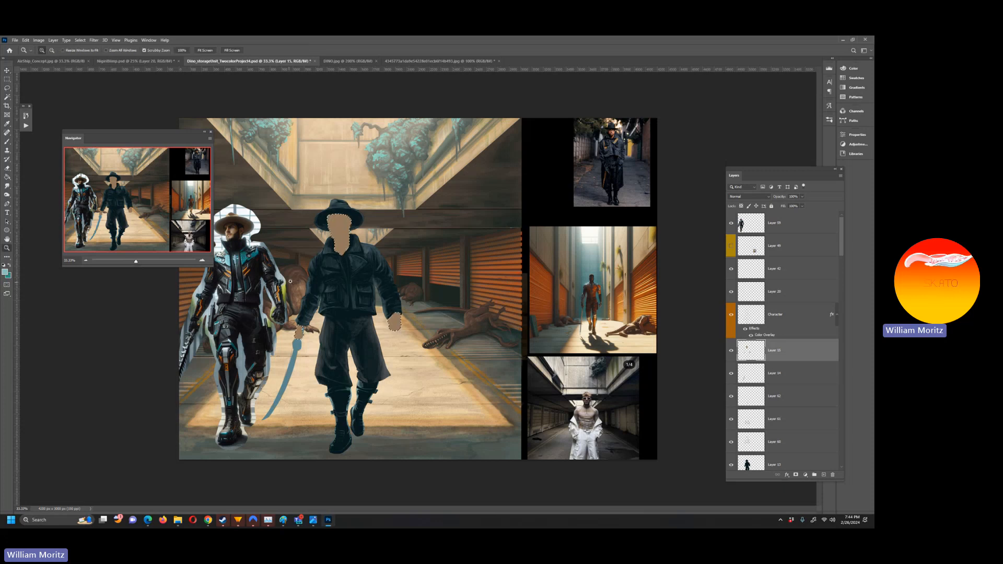
{"action": "left_click", "coordinate": [287, 274]}
{"action": "left_click", "coordinate": [287, 274]}
{"action": "left_click_drag", "start_coordinate": [273, 295], "coordinate": [413, 304]}
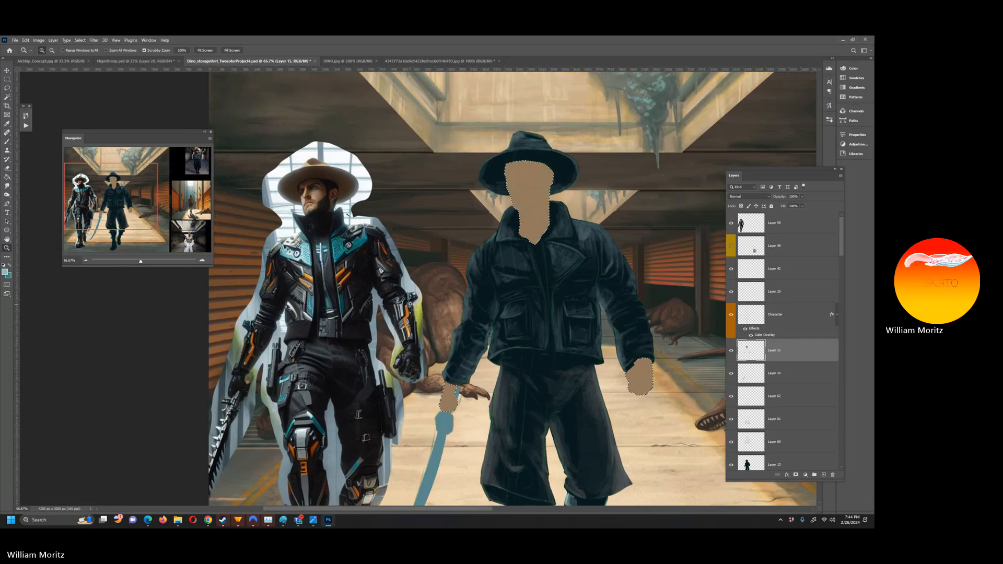
{"action": "key", "text": "i"}
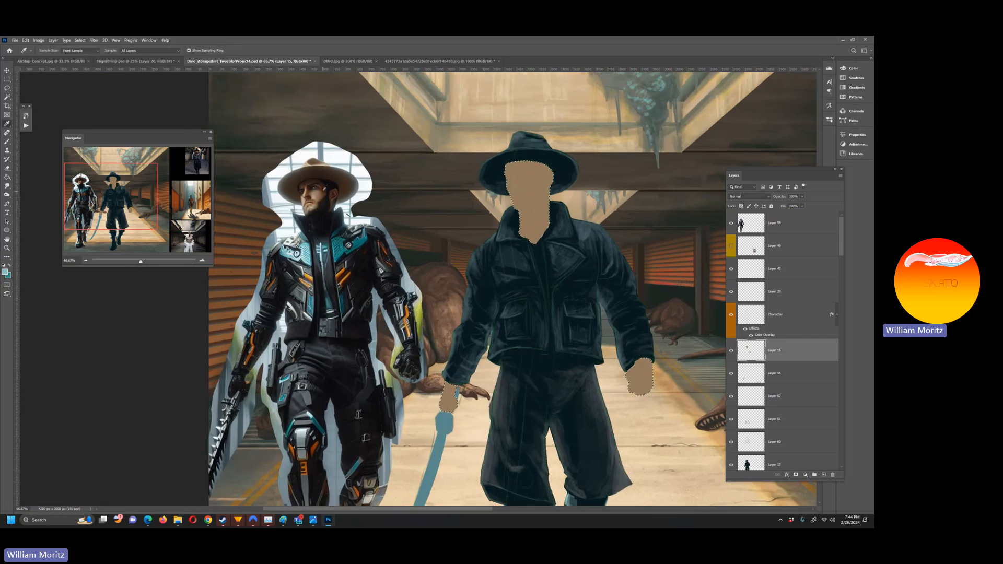
{"action": "left_click", "coordinate": [321, 181]}
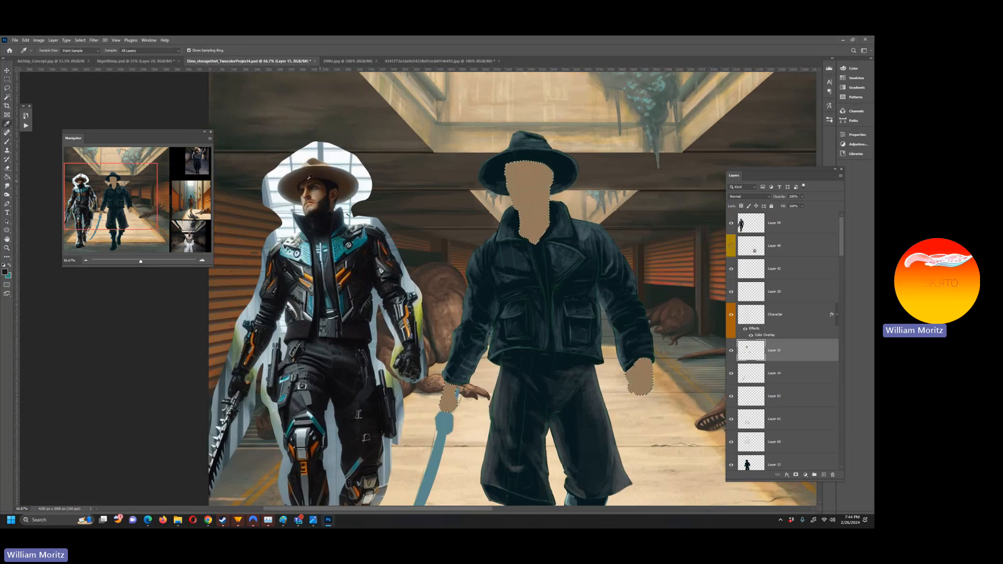
Shift the sampled foreground colour to a very dark warm brown for the character's hair
{"action": "left_click", "coordinate": [5, 271]}
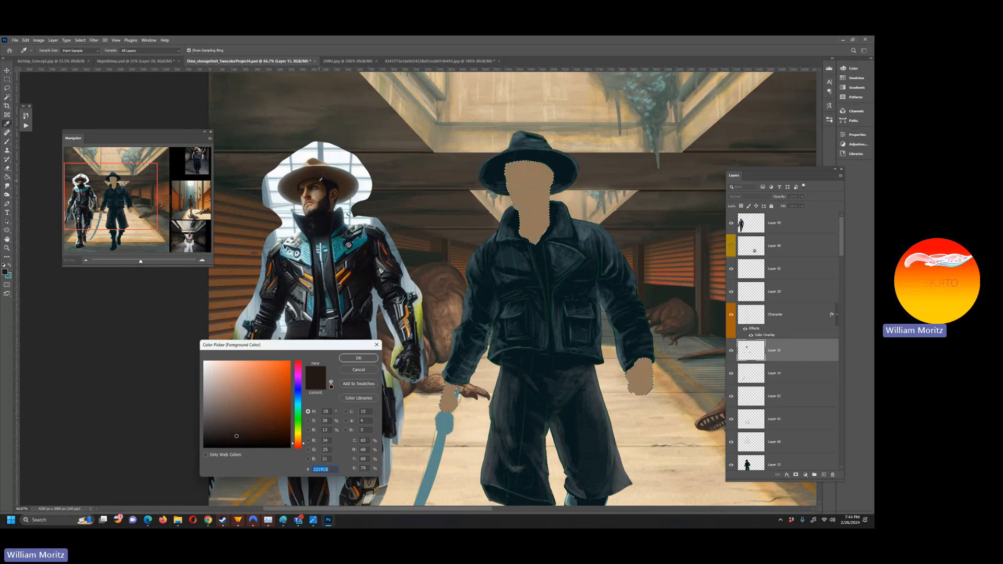
{"action": "left_click", "coordinate": [238, 435]}
{"action": "left_click", "coordinate": [328, 183]}
{"action": "type", "text": "bb0d11"}
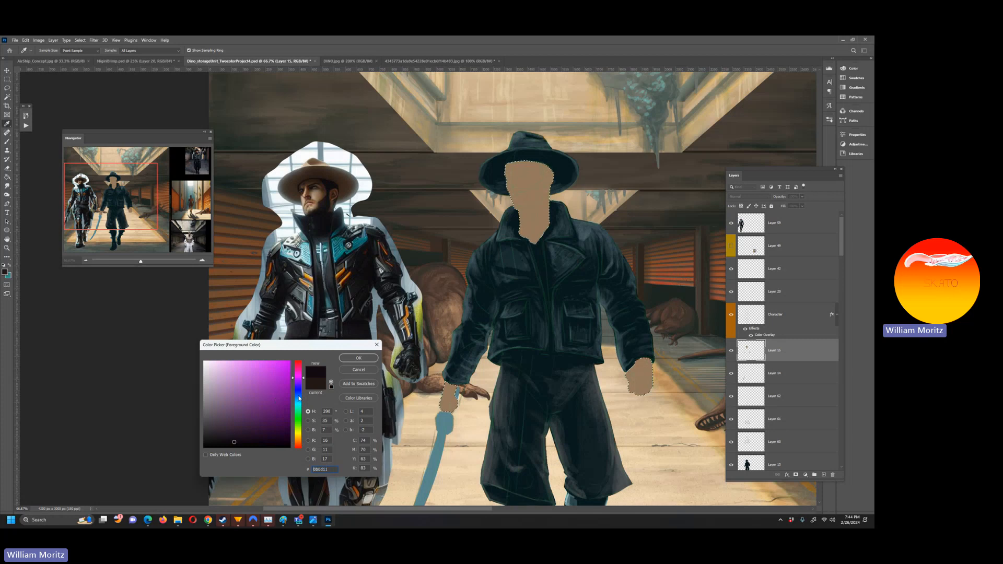
{"action": "left_click", "coordinate": [299, 440]}
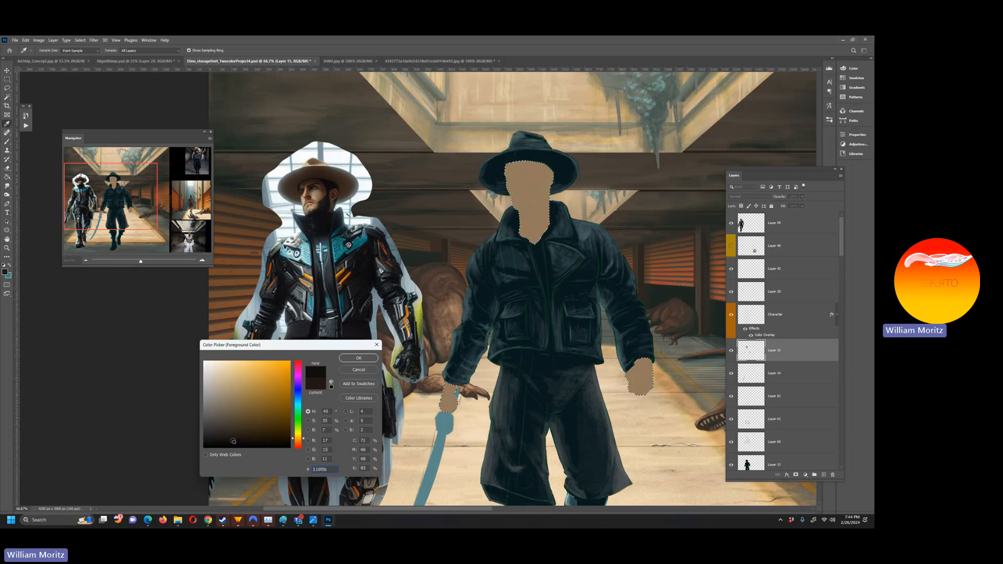
{"action": "left_click", "coordinate": [252, 438]}
{"action": "left_click", "coordinate": [358, 358]}
Add a new layer above the skin layer for the character's hair
{"action": "key", "text": "b"}
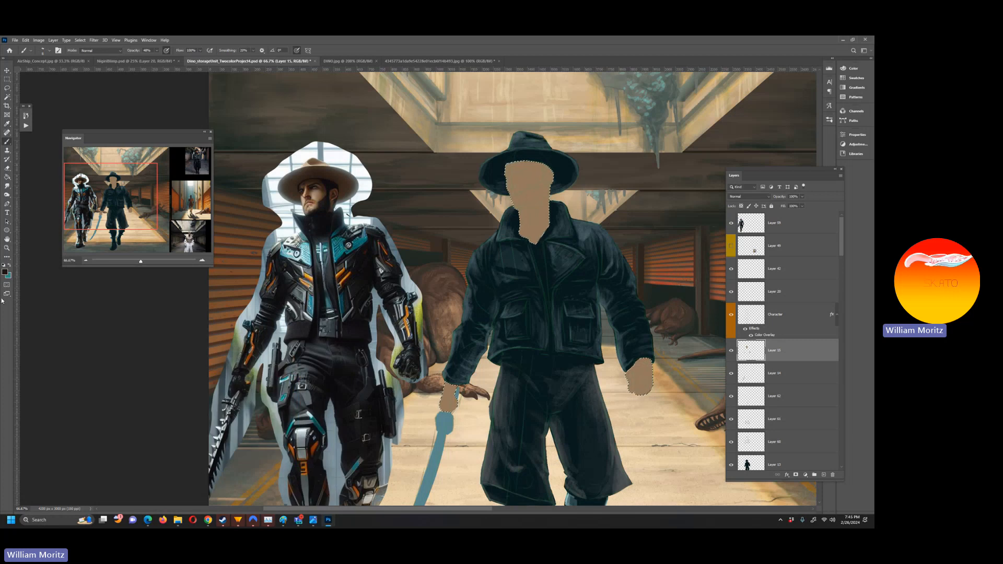
{"action": "left_click", "coordinate": [829, 475]}
{"action": "key", "text": "z"}
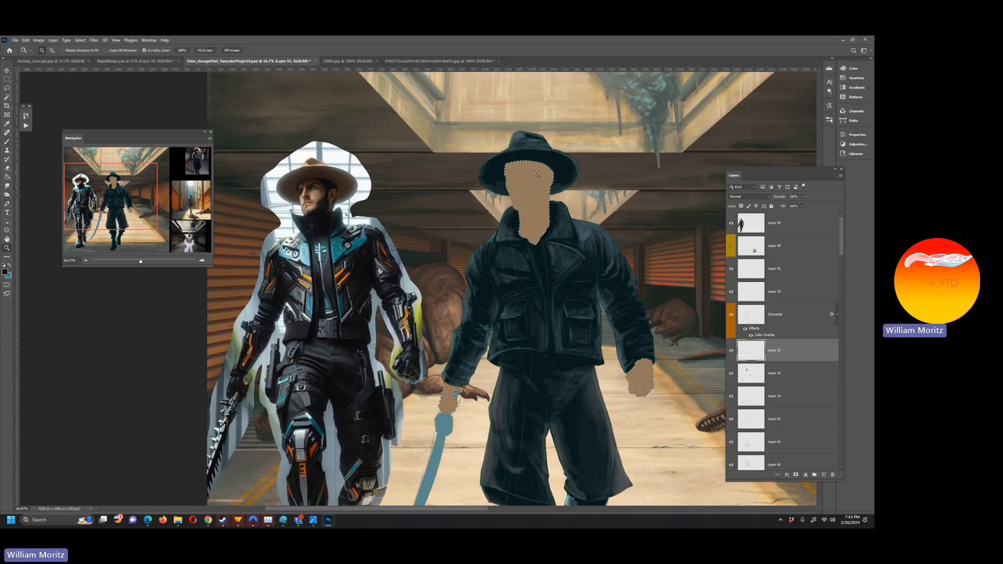
{"action": "left_click", "coordinate": [563, 170]}
{"action": "left_click", "coordinate": [564, 168]}
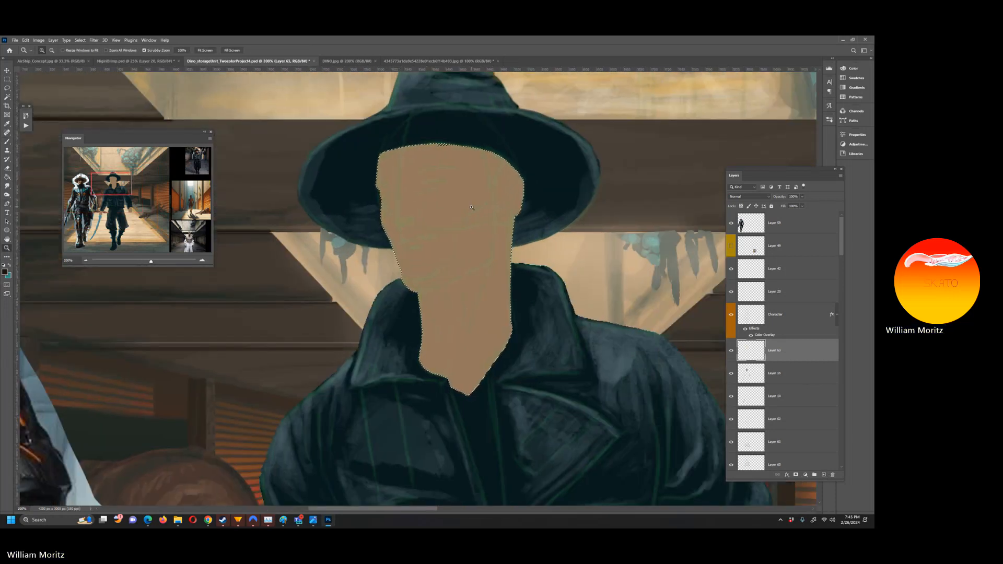
Brush a dark sideburn beneath the hat brim at 100% opacity and compare it with the reference figure's hairline
{"action": "key", "text": "b"}
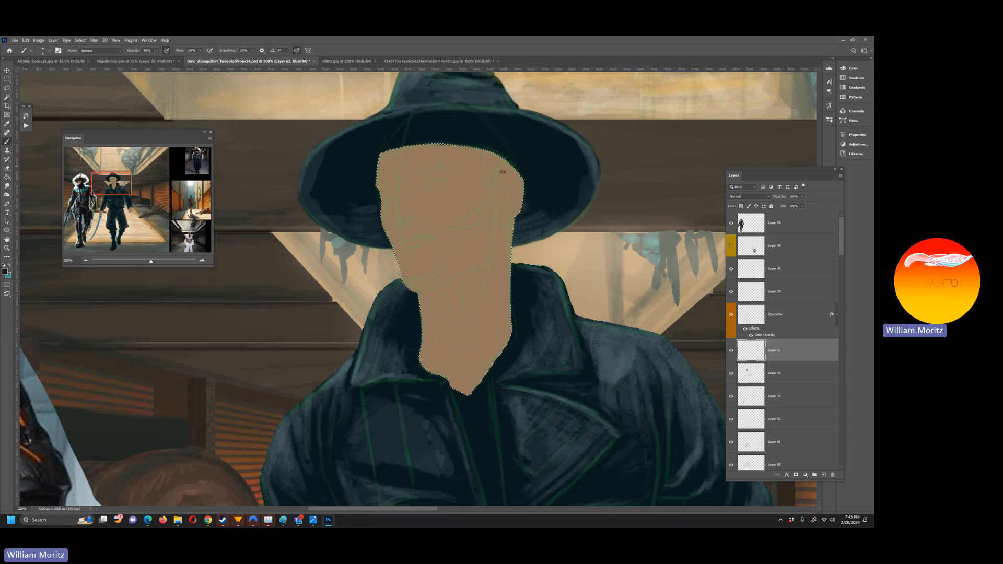
{"action": "key", "text": "0"}
{"action": "mouse_move", "coordinate": [489, 181]}
{"action": "left_mouse_down"}
{"action": "mouse_move", "coordinate": [492, 197]}
{"action": "mouse_move", "coordinate": [499, 187]}
{"action": "mouse_move", "coordinate": [487, 203]}
{"action": "mouse_move", "coordinate": [508, 163]}
{"action": "mouse_move", "coordinate": [494, 189]}
{"action": "mouse_move", "coordinate": [482, 145]}
{"action": "left_mouse_up"}
{"action": "key", "text": "e"}
{"action": "key", "text": "b"}
{"action": "key", "text": "bracketright"}
{"action": "key", "text": "bracketright"}
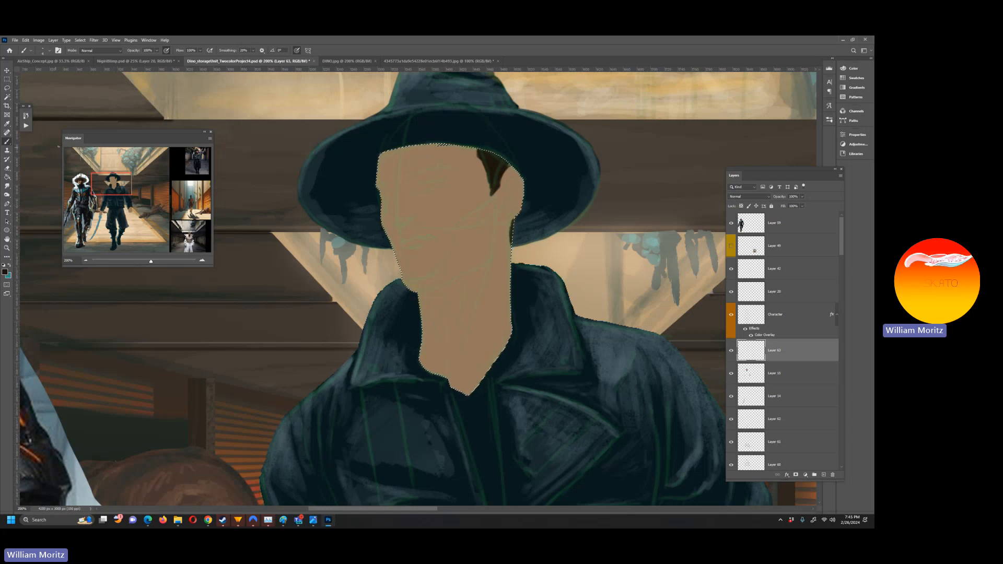
{"action": "left_click_drag", "start_coordinate": [110, 182], "coordinate": [82, 182]}
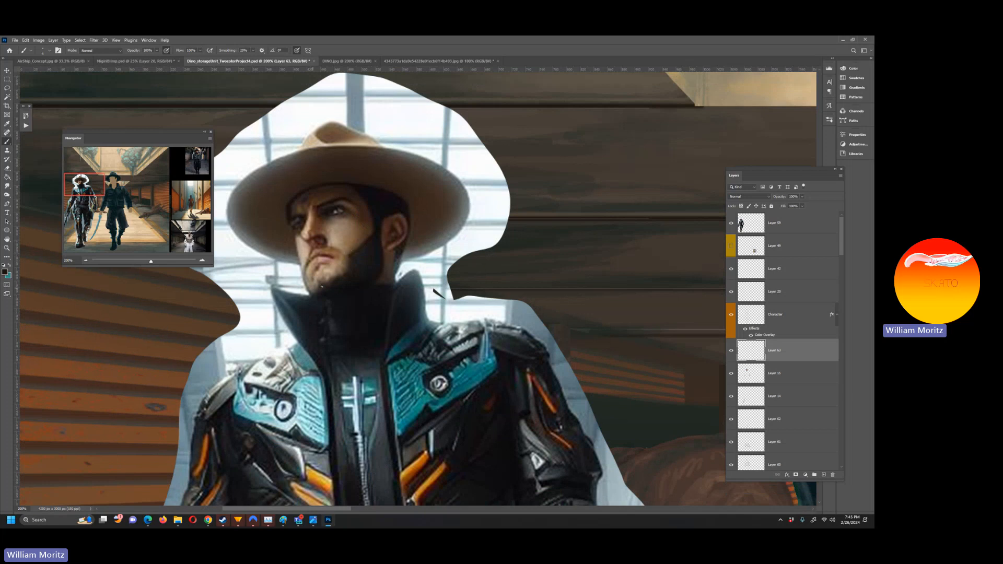
{"action": "left_click_drag", "start_coordinate": [88, 188], "coordinate": [113, 186]}
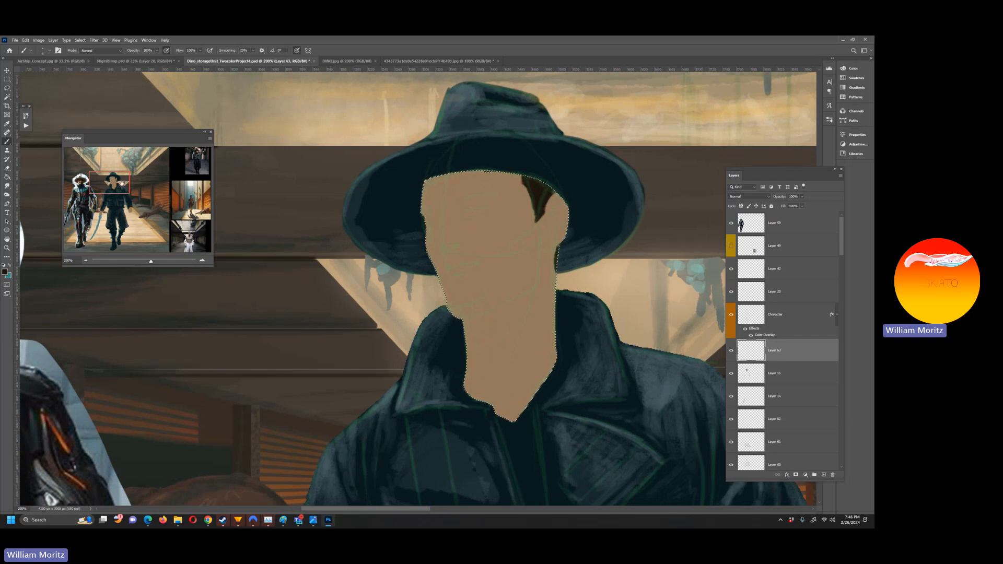
Brush the character's two dark eyebrows below the hat brim and trim the far brow with the Eraser
{"action": "mouse_move", "coordinate": [111, 186]}
{"action": "left_mouse_down"}
{"action": "mouse_move", "coordinate": [94, 186]}
{"action": "mouse_move", "coordinate": [142, 188]}
{"action": "mouse_move", "coordinate": [127, 184]}
{"action": "left_mouse_up"}
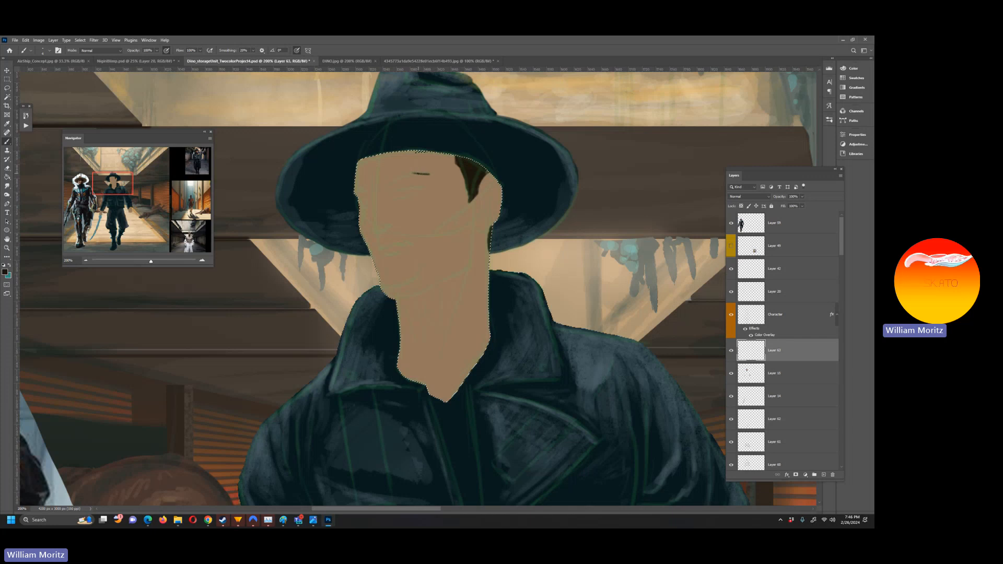
{"action": "mouse_move", "coordinate": [414, 174]}
{"action": "left_mouse_down"}
{"action": "mouse_move", "coordinate": [384, 186]}
{"action": "mouse_move", "coordinate": [431, 172]}
{"action": "left_mouse_up"}
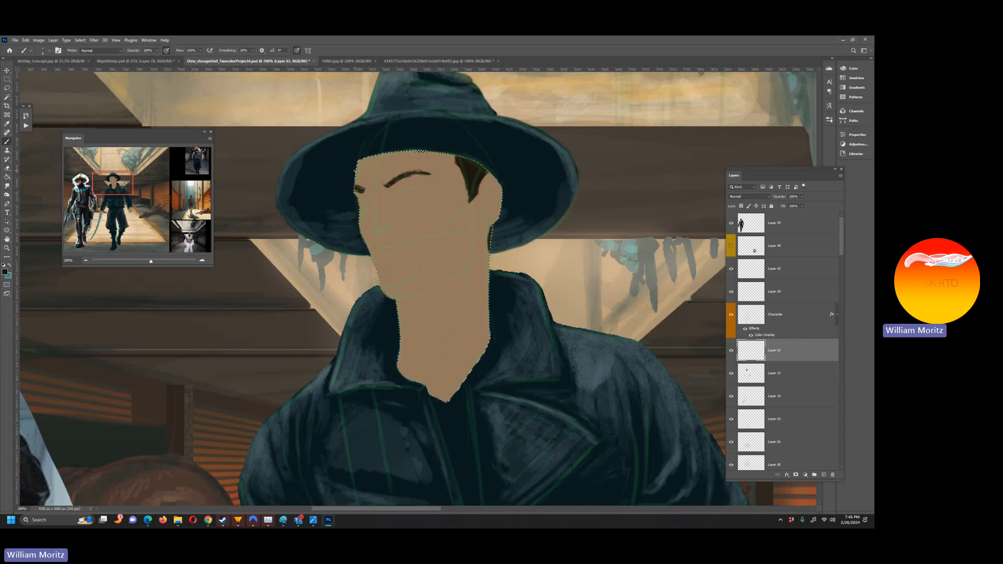
{"action": "key", "text": "e"}
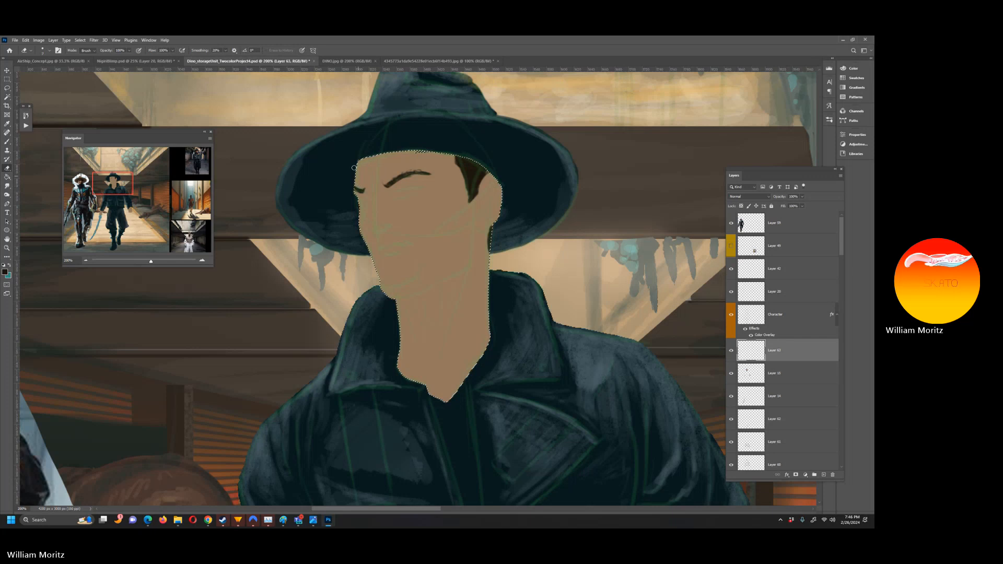
{"action": "key", "text": "b"}
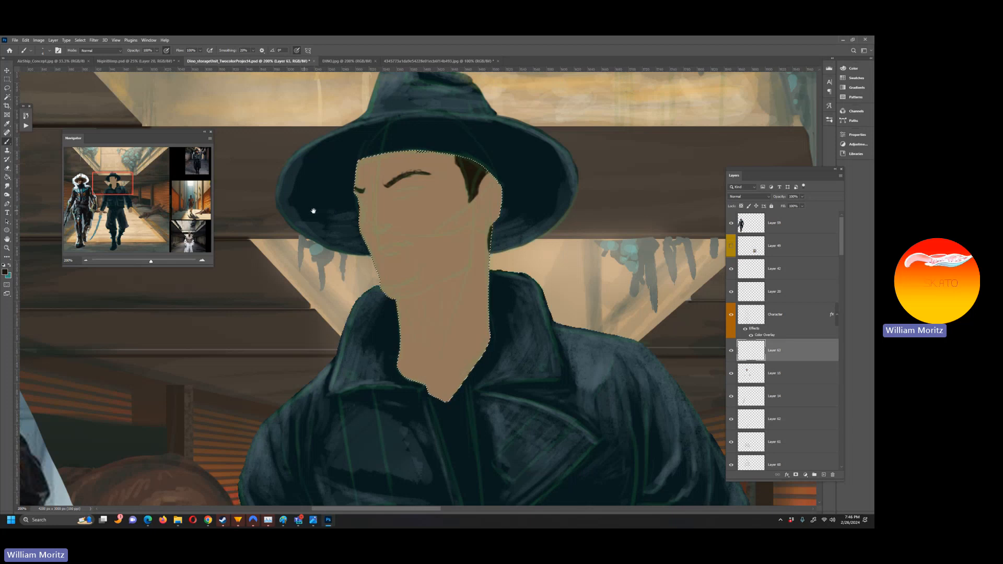
Compare with the reference figure's face and brush dark accents for the ear, jaw and mouth line
{"action": "left_click_drag", "start_coordinate": [387, 197], "coordinate": [770, 189]}
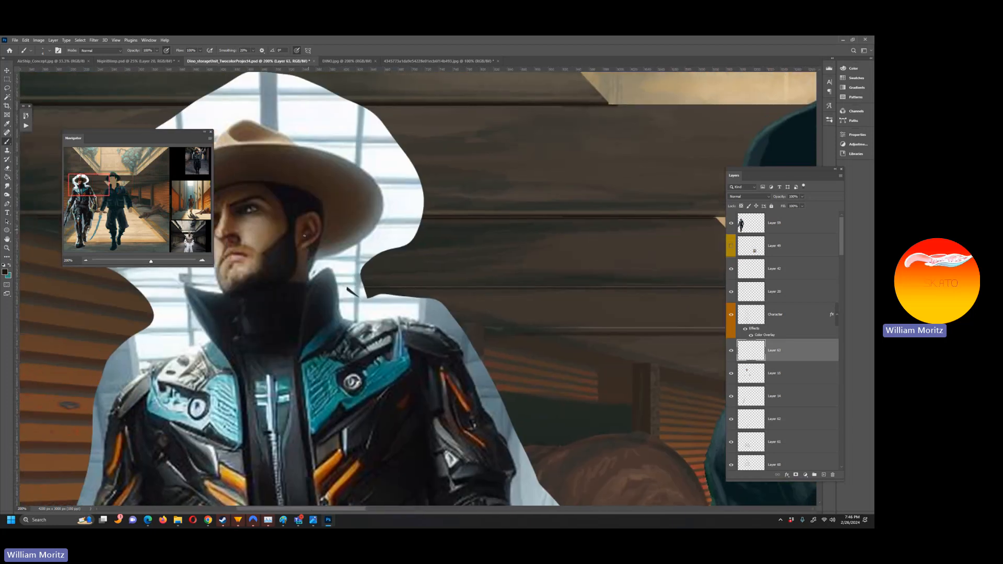
{"action": "left_click_drag", "start_coordinate": [252, 251], "coordinate": [329, 252]}
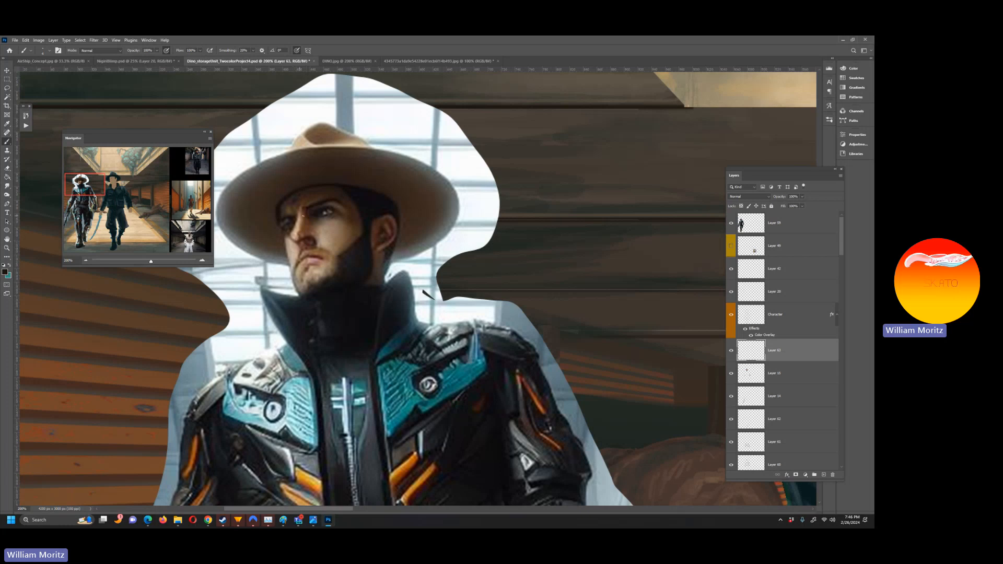
{"action": "mouse_move", "coordinate": [545, 240]}
{"action": "left_mouse_down"}
{"action": "mouse_move", "coordinate": [235, 253]}
{"action": "mouse_move", "coordinate": [286, 268]}
{"action": "left_mouse_up"}
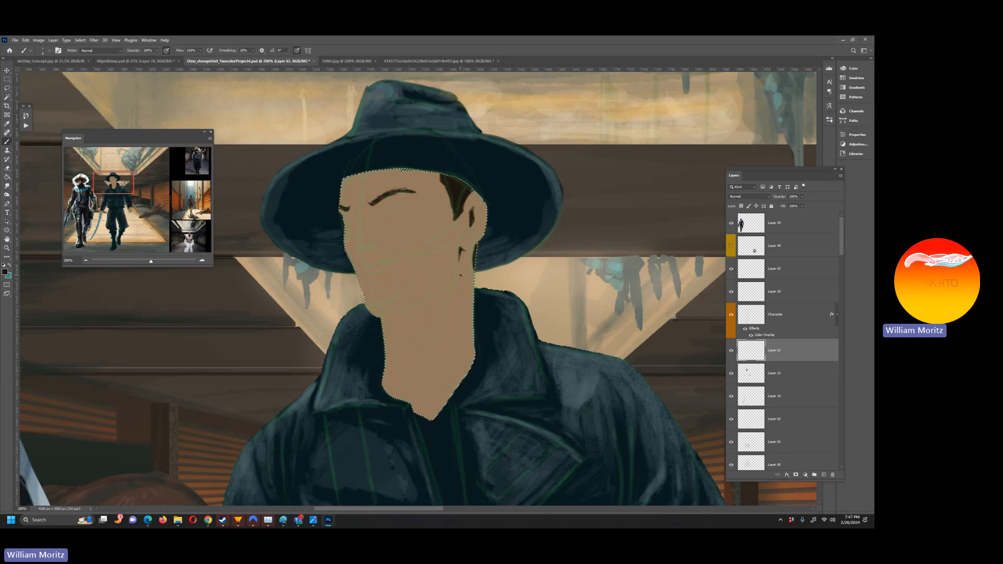
{"action": "left_click_drag", "start_coordinate": [391, 262], "coordinate": [398, 266]}
Add a new layer for face shading and sample a dark shadow colour from the reference figure's face
{"action": "left_click", "coordinate": [824, 474]}
{"action": "key", "text": "i"}
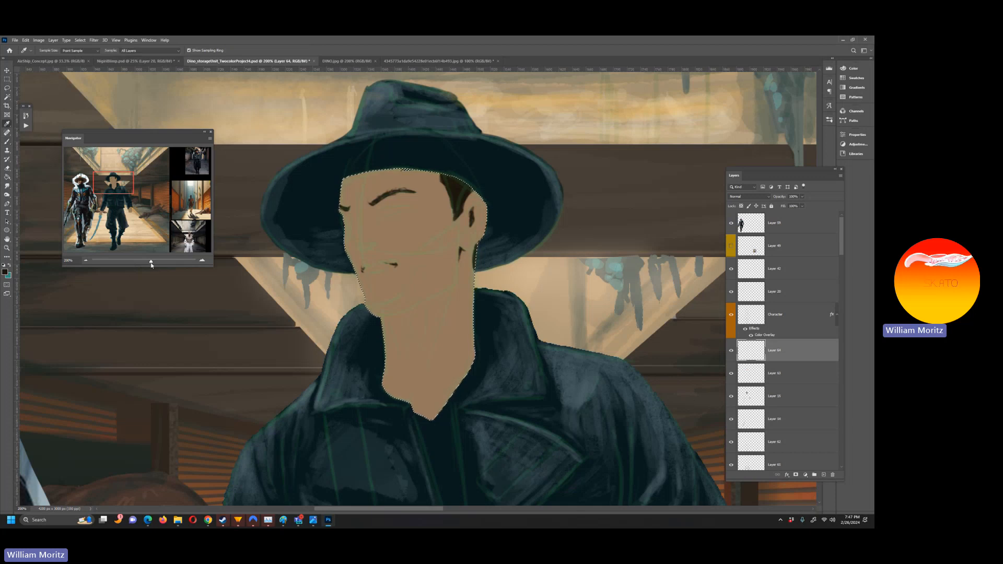
{"action": "left_click_drag", "start_coordinate": [150, 262], "coordinate": [146, 261]}
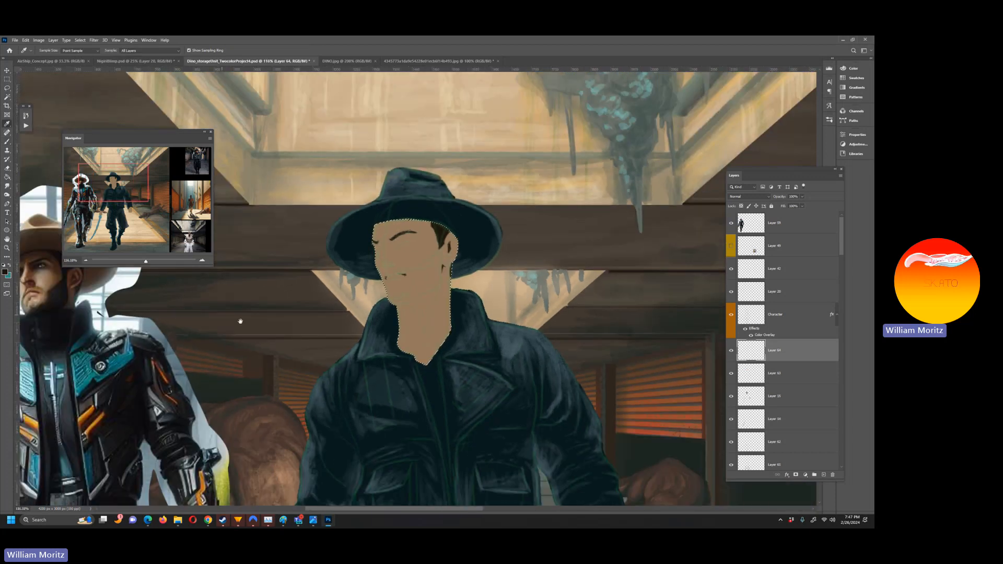
{"action": "left_click_drag", "start_coordinate": [240, 321], "coordinate": [447, 322]}
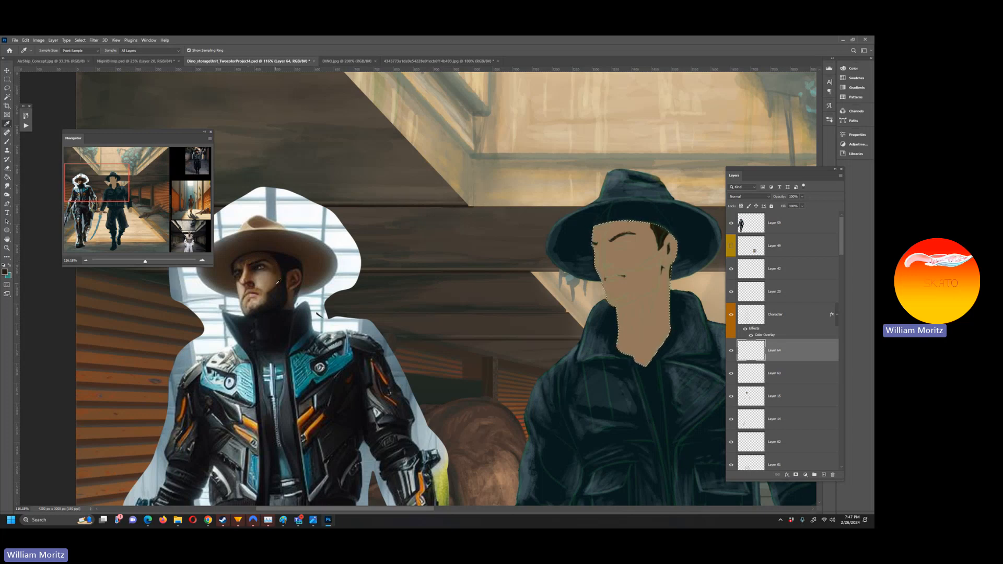
{"action": "key", "text": "b"}
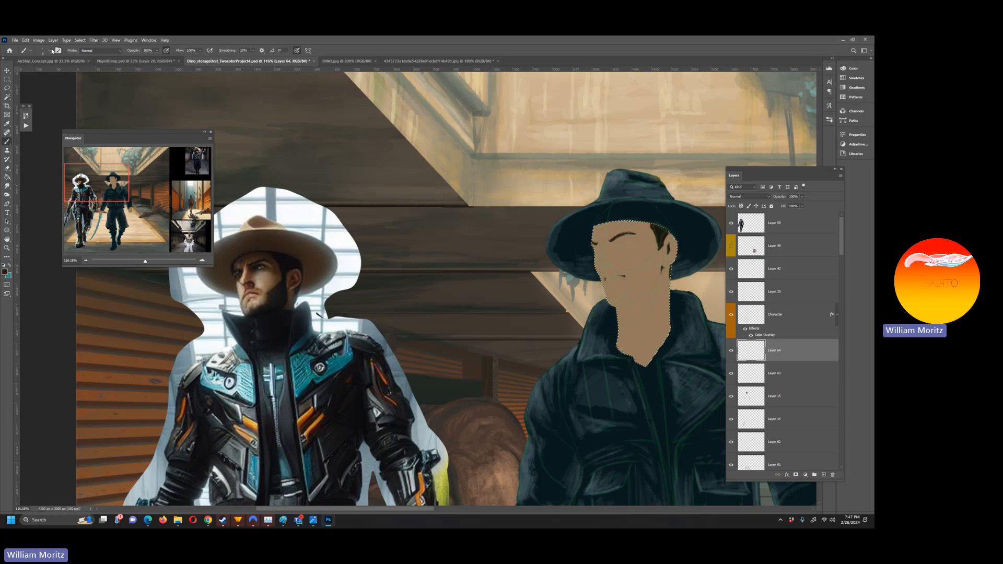
Try shading the face edge, jaw and neck with an enlarged Soft Round brush
{"action": "left_click", "coordinate": [30, 50]}
{"action": "left_click_drag", "start_coordinate": [88, 139], "coordinate": [89, 130]}
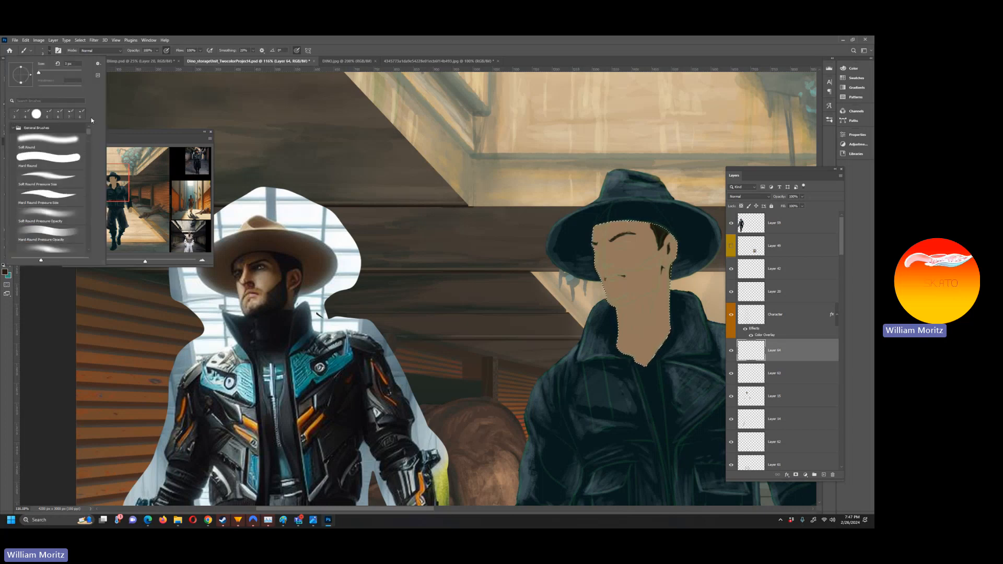
{"action": "left_click", "coordinate": [63, 143]}
{"action": "left_click", "coordinate": [43, 304]}
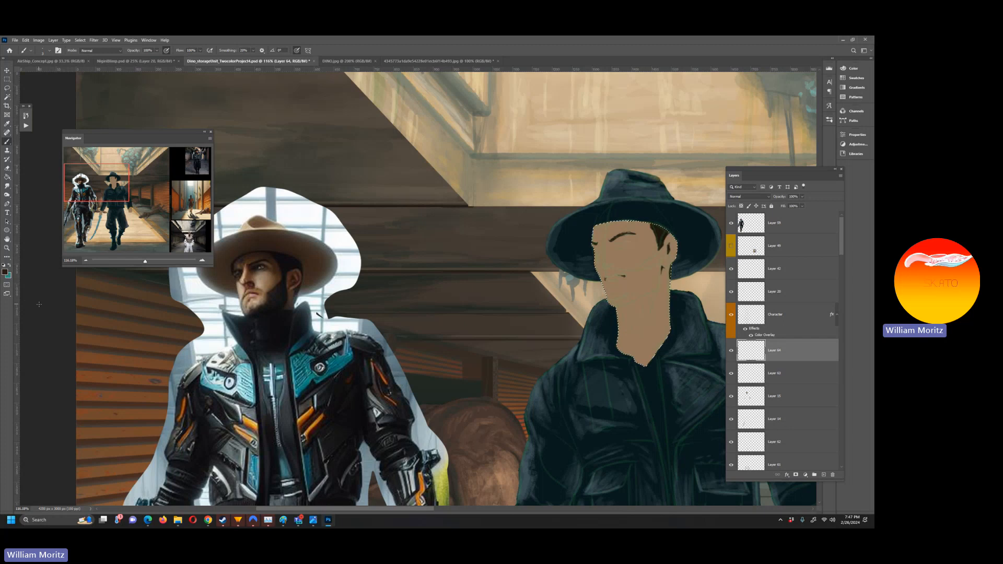
{"action": "key", "text": "bracketright"}
{"action": "key", "text": "bracketright"}
{"action": "key", "text": "bracketright"}
{"action": "key", "text": "bracketright"}
{"action": "key", "text": "bracketright"}
{"action": "key", "text": "bracketright"}
{"action": "key", "text": "bracketright"}
{"action": "key", "text": "bracketright"}
{"action": "key", "text": "bracketright"}
{"action": "key", "text": "bracketright"}
{"action": "key", "text": "bracketright"}
{"action": "left_click_drag", "start_coordinate": [596, 229], "coordinate": [605, 307]}
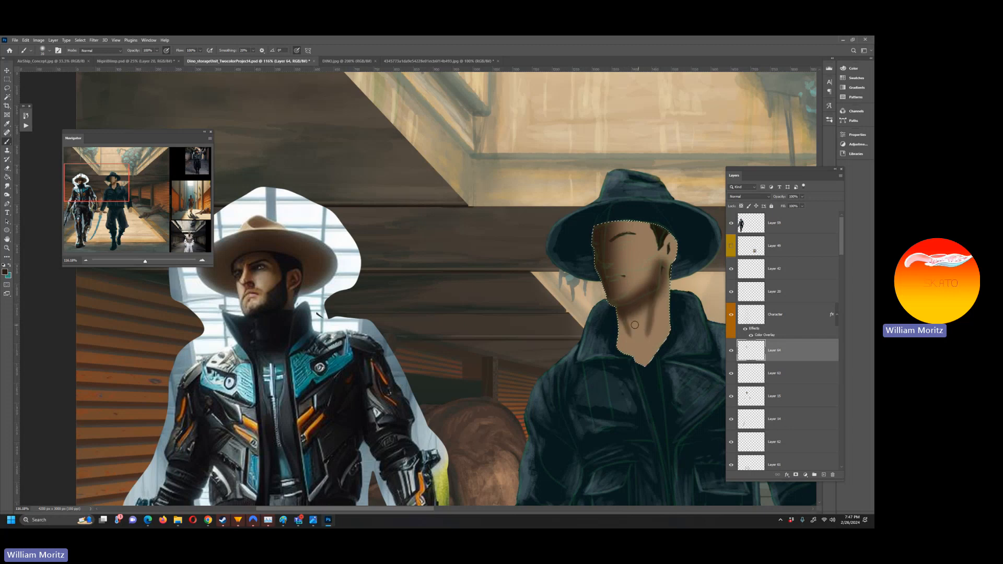
{"action": "key", "text": "bracketleft"}
{"action": "key", "text": "bracketright"}
{"action": "key", "text": "bracketright"}
{"action": "left_click_drag", "start_coordinate": [612, 245], "coordinate": [635, 233]}
Undo all the soft shading strokes on the face and neck
{"action": "key", "text": "ctrl+z"}
{"action": "key", "text": "ctrl+z"}
{"action": "key", "text": "ctrl+z"}
{"action": "key", "text": "ctrl+z"}
{"action": "key", "text": "ctrl+z"}
{"action": "key", "text": "ctrl+z"}
{"action": "key", "text": "ctrl+z"}
{"action": "key", "text": "ctrl+z"}
{"action": "key", "text": "ctrl+z"}
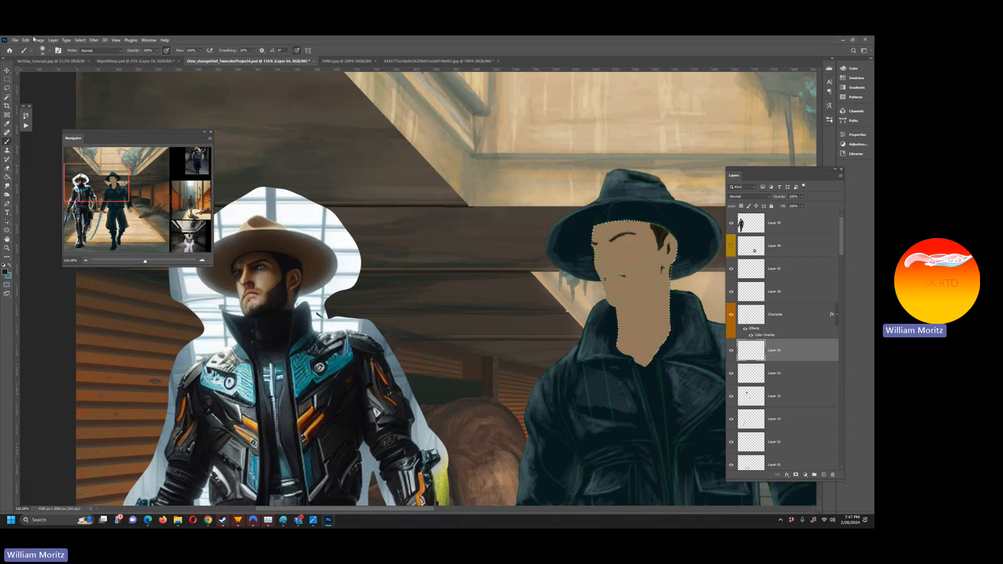
Switch to the textured MB Lineart (Legendary) brush and lower its opacity for building up skin shadows
{"action": "left_click", "coordinate": [53, 51]}
{"action": "scroll", "coordinate": [52, 188], "scroll_direction": "down", "scroll_amount": 5}
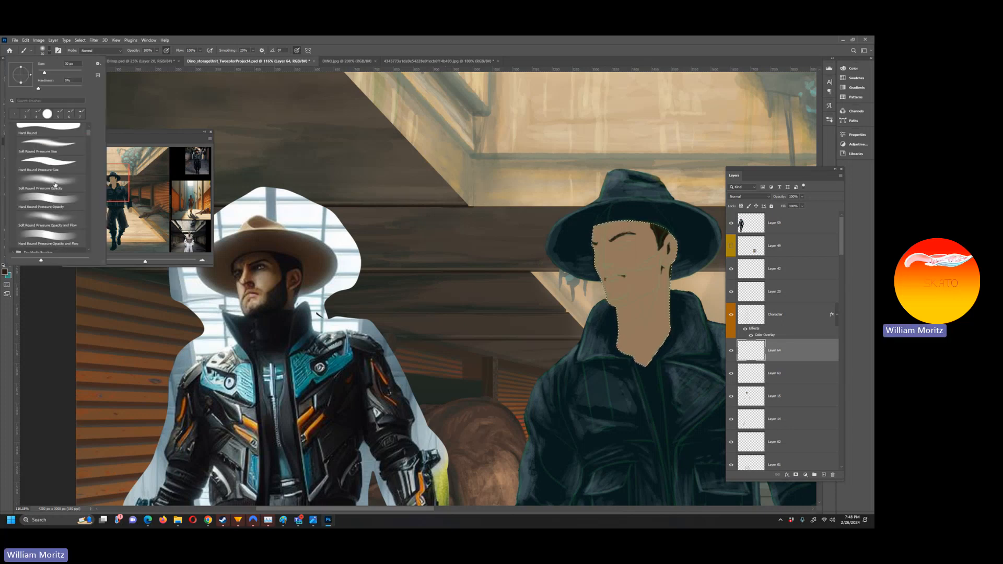
{"action": "scroll", "coordinate": [57, 196], "scroll_direction": "down", "scroll_amount": 3}
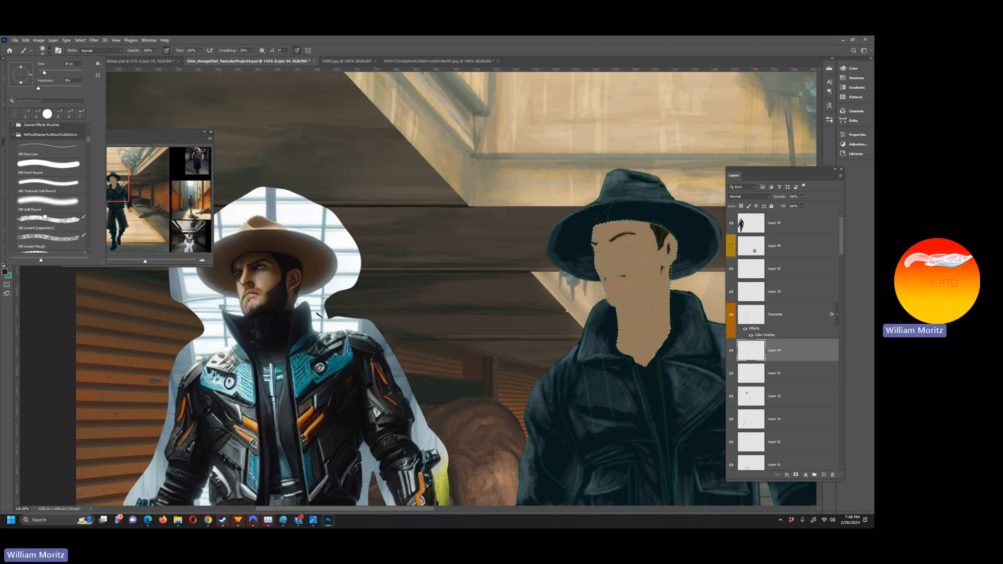
{"action": "double_click", "coordinate": [46, 219]}
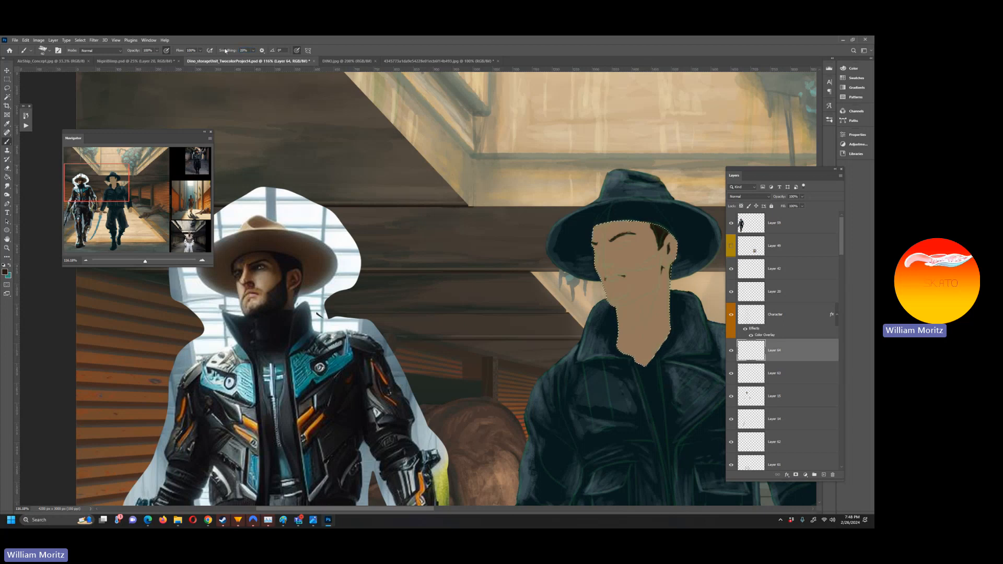
{"action": "left_click", "coordinate": [157, 50]}
{"action": "left_click_drag", "start_coordinate": [142, 60], "coordinate": [134, 54]}
{"action": "left_click_drag", "start_coordinate": [659, 296], "coordinate": [537, 305]}
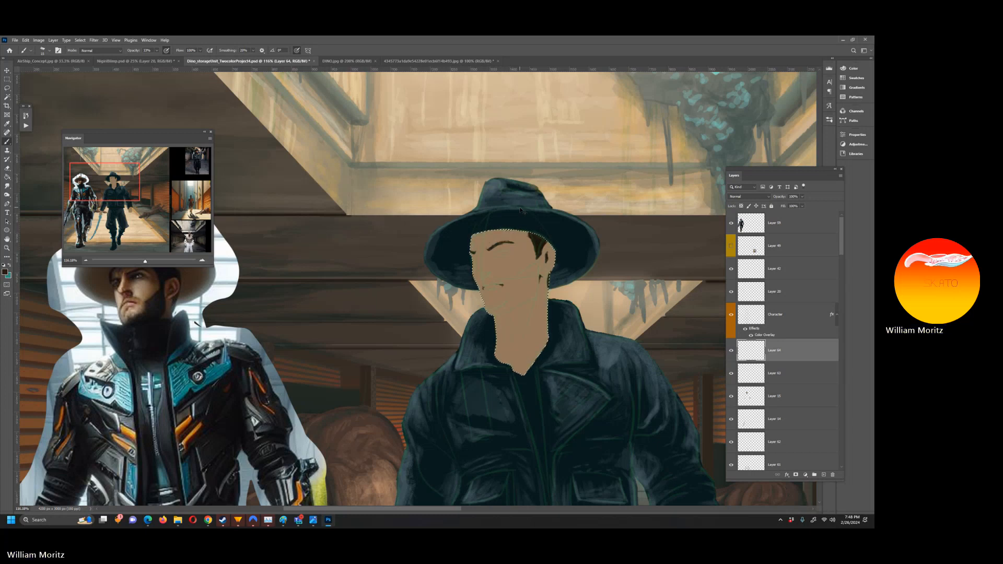
Enlarge the brush and shade the forehead under the hat brim and the underside of the jaw
{"action": "key", "text": "bracketright"}
{"action": "key", "text": "bracketright"}
{"action": "key", "text": "bracketright"}
{"action": "key", "text": "bracketright"}
{"action": "key", "text": "bracketright"}
{"action": "mouse_move", "coordinate": [515, 234]}
{"action": "left_mouse_down"}
{"action": "mouse_move", "coordinate": [532, 241]}
{"action": "mouse_move", "coordinate": [496, 236]}
{"action": "left_mouse_up"}
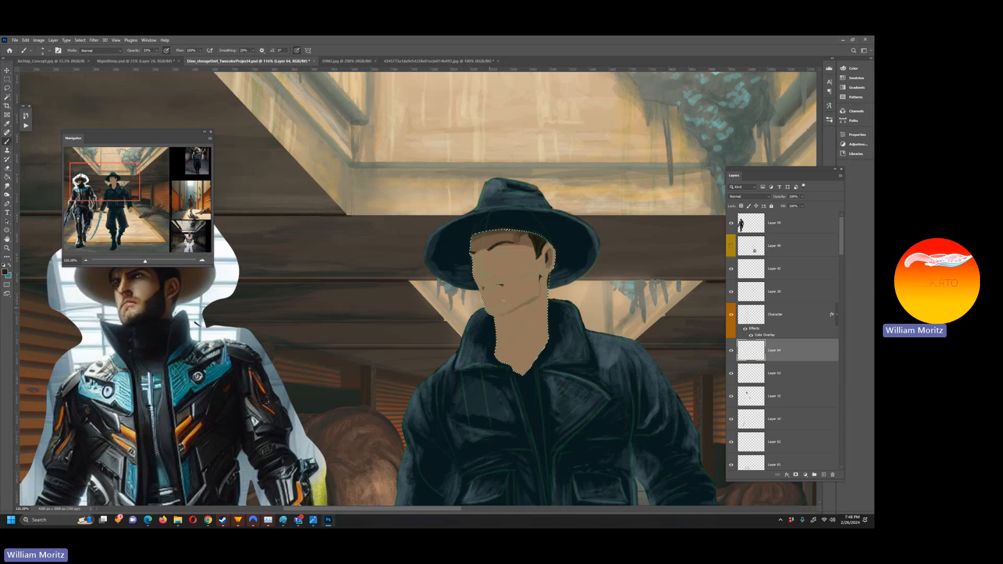
{"action": "mouse_move", "coordinate": [512, 304]}
{"action": "left_mouse_down"}
{"action": "mouse_move", "coordinate": [536, 285]}
{"action": "mouse_move", "coordinate": [537, 294]}
{"action": "mouse_move", "coordinate": [495, 314]}
{"action": "left_mouse_up"}
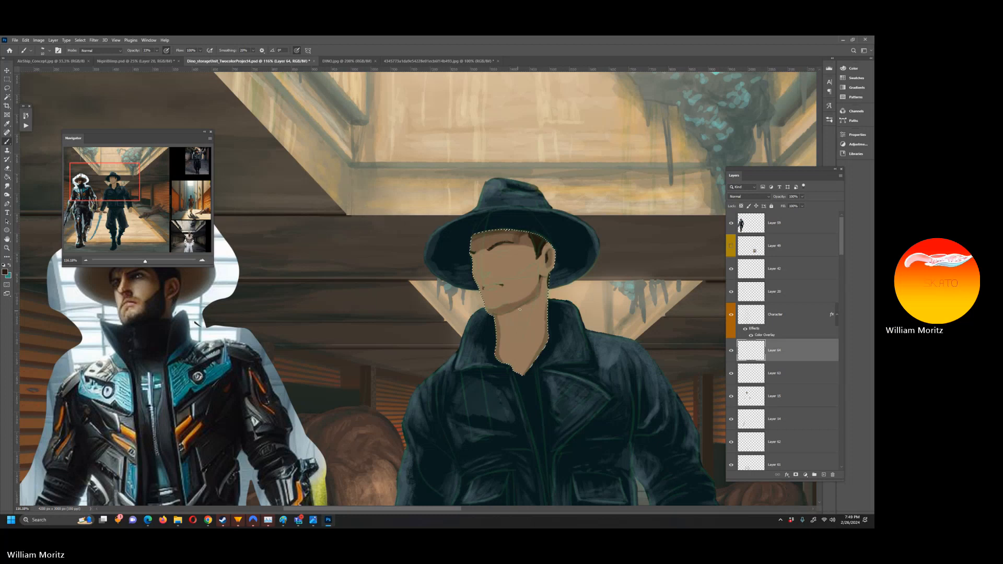
Deepen the neck shadows below the jaw with a larger brush at reduced opacity
{"action": "key", "text": "bracketright"}
{"action": "key", "text": "bracketright"}
{"action": "key", "text": "bracketright"}
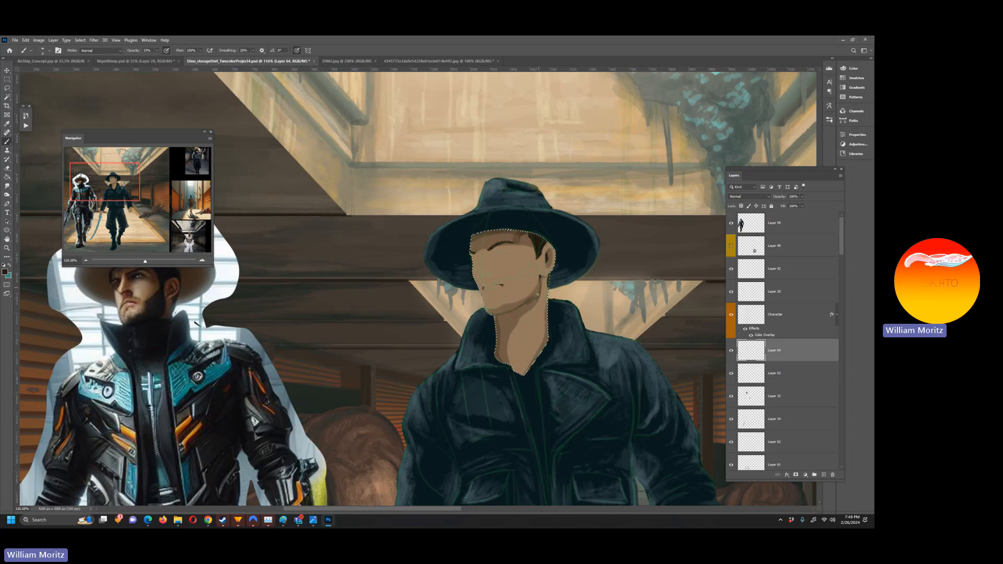
{"action": "key", "text": "bracketright"}
{"action": "key", "text": "bracketright"}
{"action": "key", "text": "bracketright"}
{"action": "left_click", "coordinate": [157, 51]}
{"action": "left_click_drag", "start_coordinate": [155, 58], "coordinate": [150, 57]}
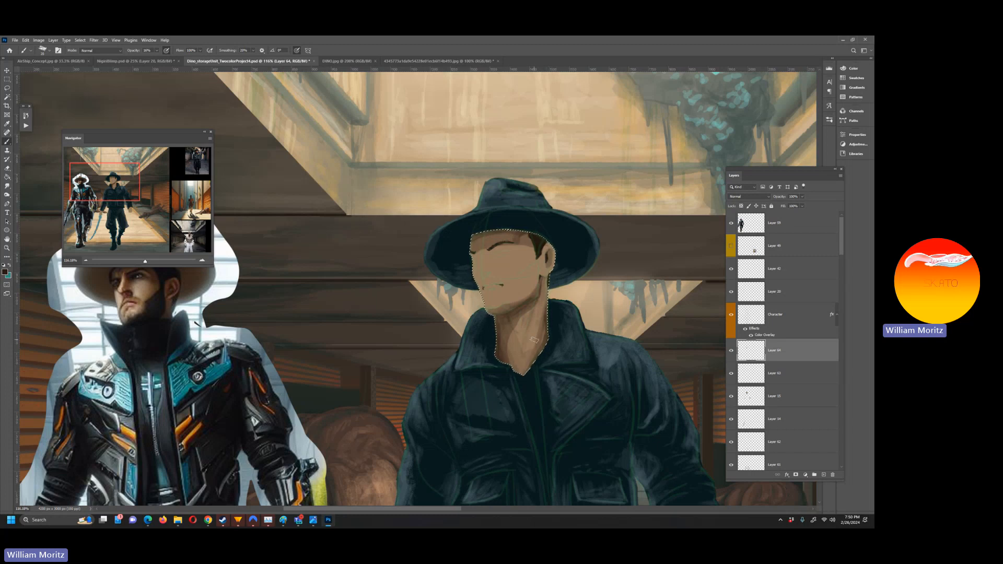
Blend the neck shading with a slightly smaller Smudge tool, returning to the Brush tool
{"action": "left_click", "coordinate": [6, 187]}
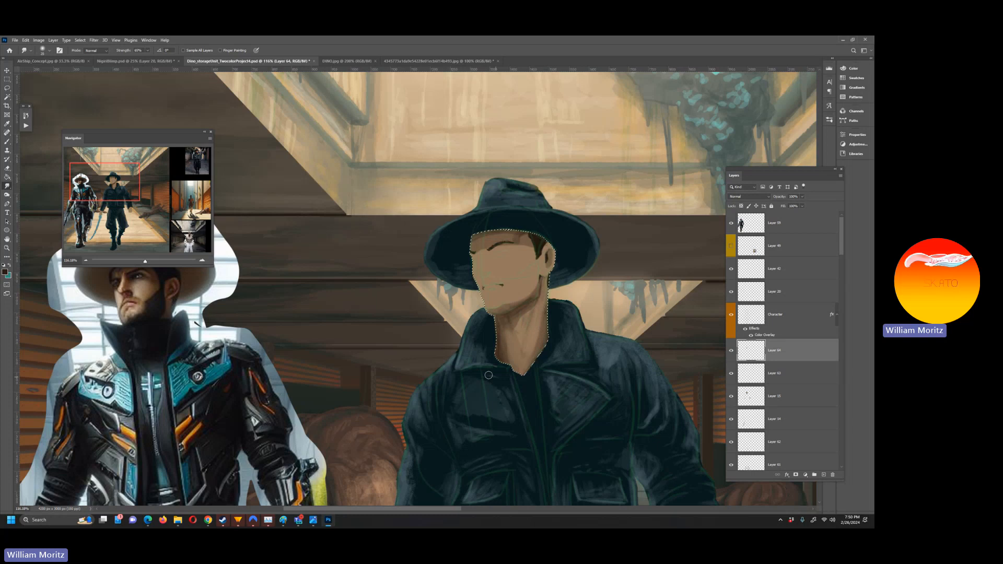
{"action": "key", "text": "bracketleft"}
{"action": "key", "text": "b"}
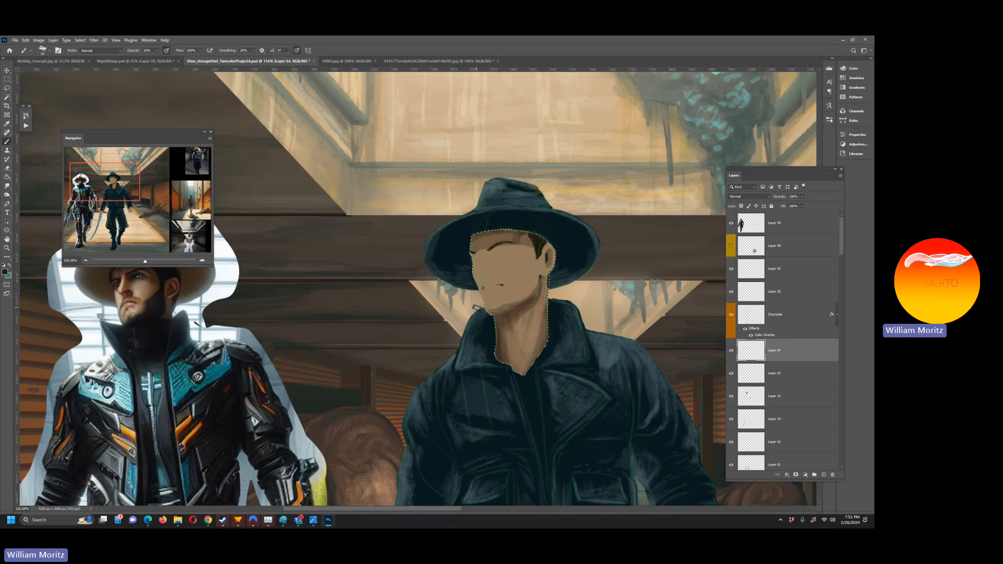
Paint the nose, lips, cheek and ear shadows with a smaller textured brush
{"action": "key", "text": "bracketleft"}
{"action": "key", "text": "bracketleft"}
{"action": "key", "text": "bracketleft"}
{"action": "key", "text": "bracketleft"}
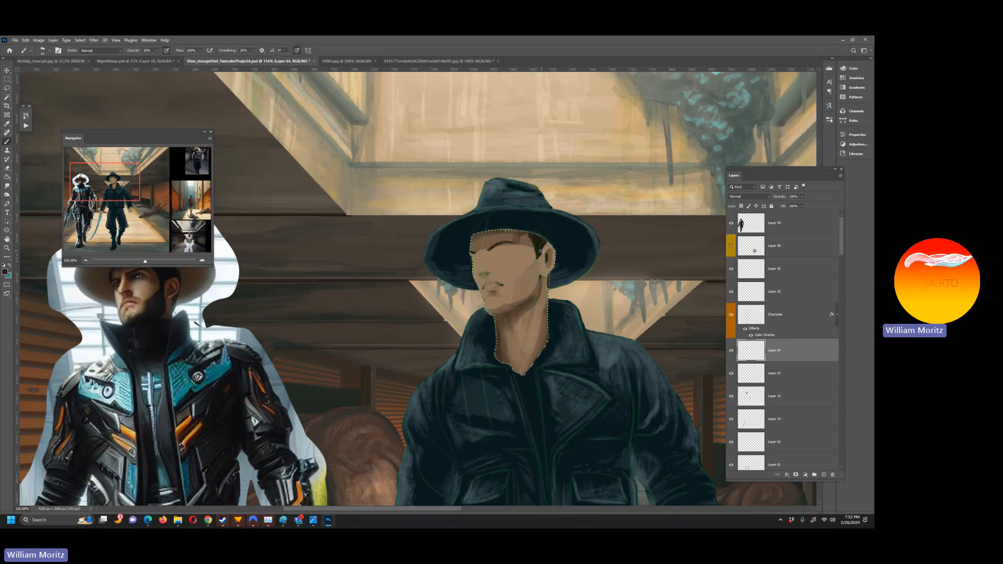
Add a new layer and sketch thin construction lines around the nose and eye socket
{"action": "left_click", "coordinate": [155, 51]}
{"action": "key", "text": "["}
{"action": "key", "text": "["}
{"action": "left_click", "coordinate": [824, 475]}
{"action": "left_click_drag", "start_coordinate": [484, 252], "coordinate": [480, 272]}
{"action": "left_click_drag", "start_coordinate": [509, 251], "coordinate": [515, 243]}
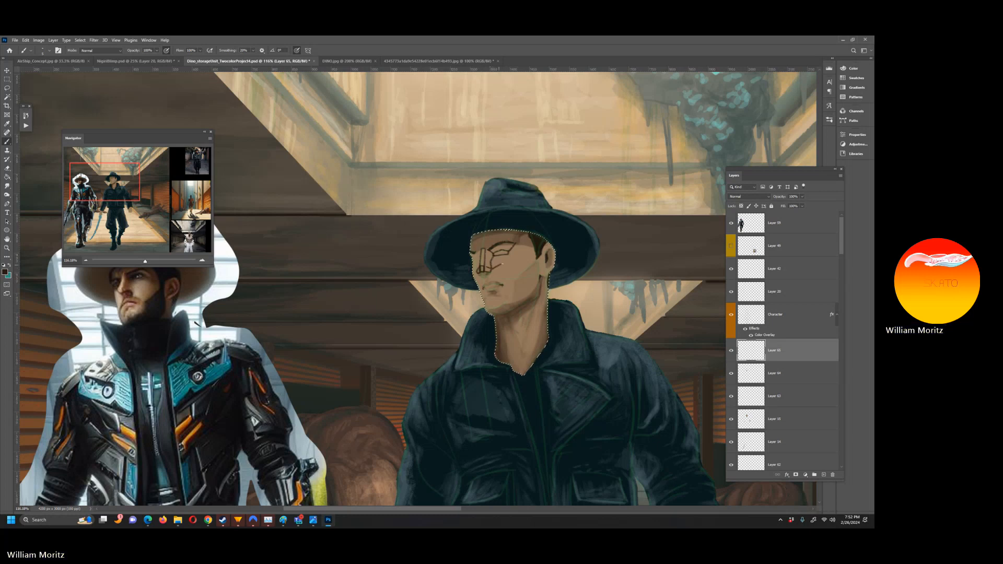
Sketch plane and contour lines across the cheek, jaw, chin and temple
{"action": "left_click_drag", "start_coordinate": [508, 263], "coordinate": [521, 260]}
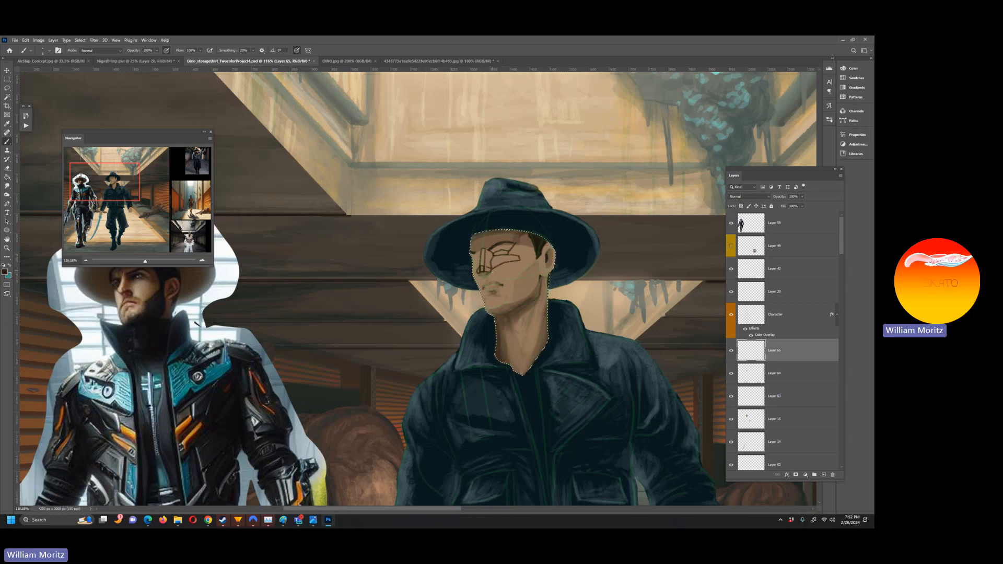
{"action": "mouse_move", "coordinate": [514, 282]}
{"action": "left_mouse_down"}
{"action": "mouse_move", "coordinate": [524, 262]}
{"action": "mouse_move", "coordinate": [505, 254]}
{"action": "mouse_move", "coordinate": [504, 268]}
{"action": "mouse_move", "coordinate": [519, 270]}
{"action": "mouse_move", "coordinate": [520, 259]}
{"action": "mouse_move", "coordinate": [501, 275]}
{"action": "left_mouse_up"}
{"action": "mouse_move", "coordinate": [515, 281]}
{"action": "left_mouse_down"}
{"action": "mouse_move", "coordinate": [537, 262]}
{"action": "mouse_move", "coordinate": [519, 301]}
{"action": "left_mouse_up"}
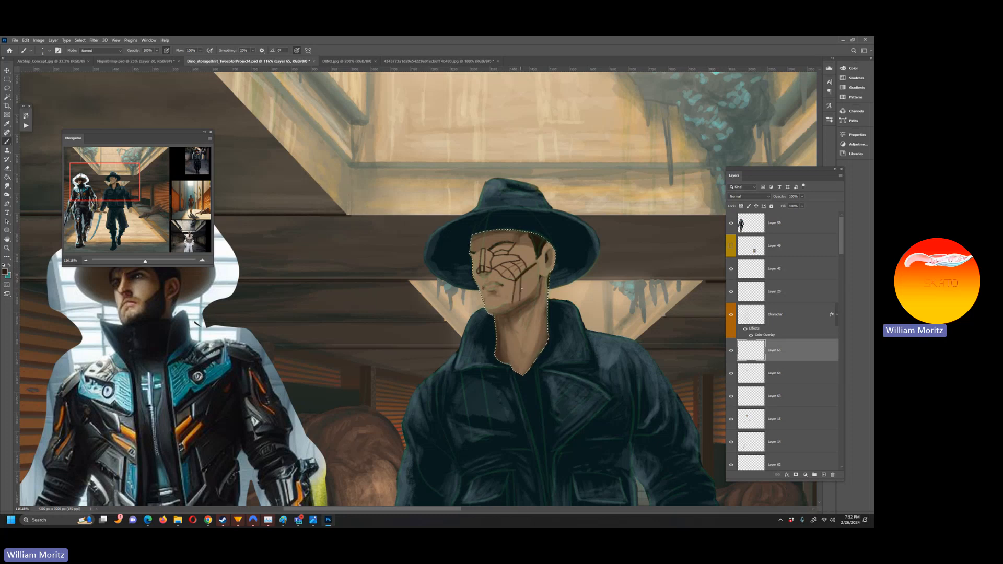
{"action": "mouse_move", "coordinate": [532, 267]}
{"action": "left_mouse_down"}
{"action": "mouse_move", "coordinate": [529, 295]}
{"action": "mouse_move", "coordinate": [535, 267]}
{"action": "mouse_move", "coordinate": [531, 288]}
{"action": "mouse_move", "coordinate": [523, 278]}
{"action": "mouse_move", "coordinate": [531, 277]}
{"action": "mouse_move", "coordinate": [518, 288]}
{"action": "mouse_move", "coordinate": [540, 280]}
{"action": "left_mouse_up"}
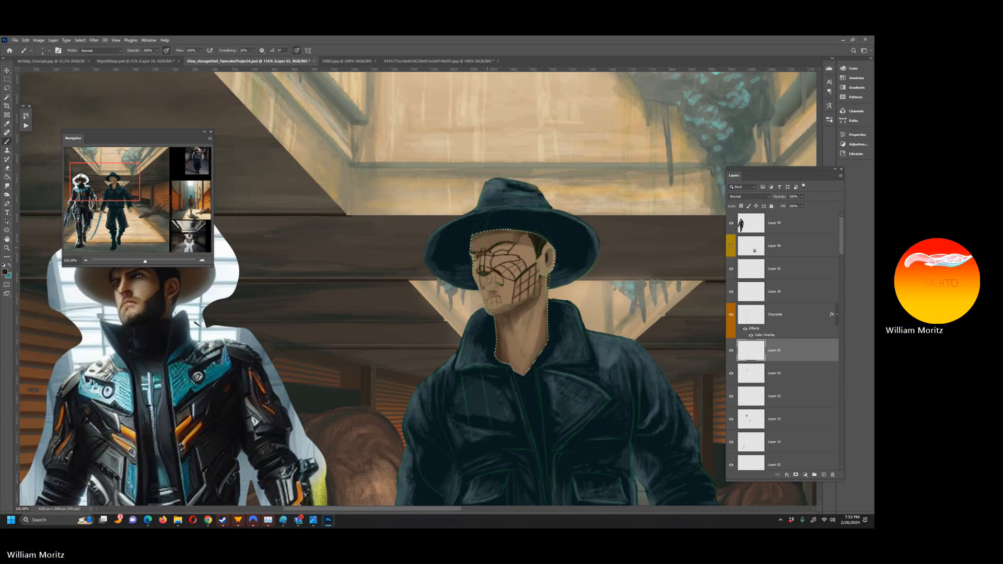
{"action": "left_click_drag", "start_coordinate": [480, 252], "coordinate": [491, 255]}
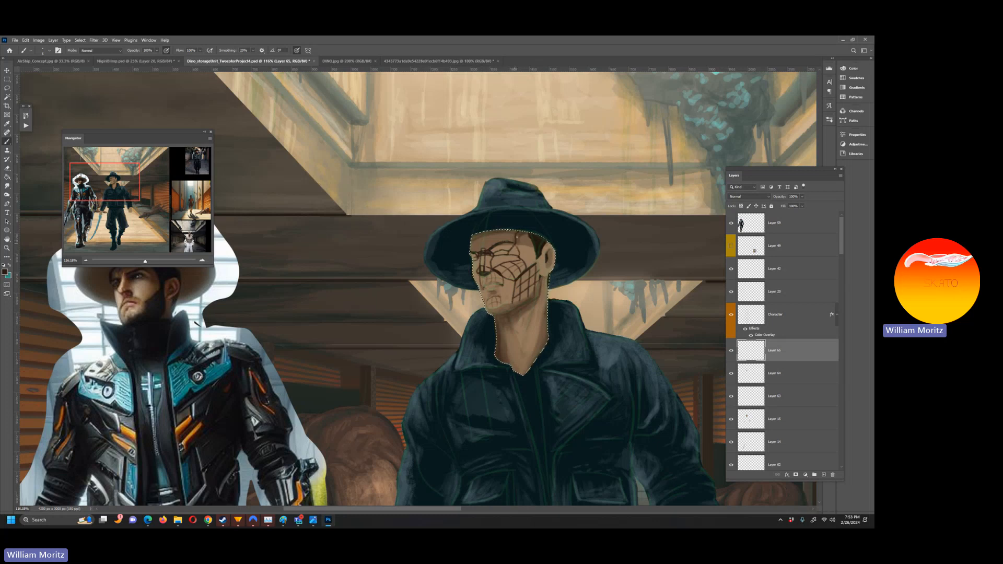
{"action": "mouse_move", "coordinate": [534, 251]}
{"action": "left_mouse_down"}
{"action": "mouse_move", "coordinate": [523, 257]}
{"action": "mouse_move", "coordinate": [535, 258]}
{"action": "left_mouse_up"}
Hide the construction-line layer to check the face, and delete that layer
{"action": "left_click", "coordinate": [732, 352]}
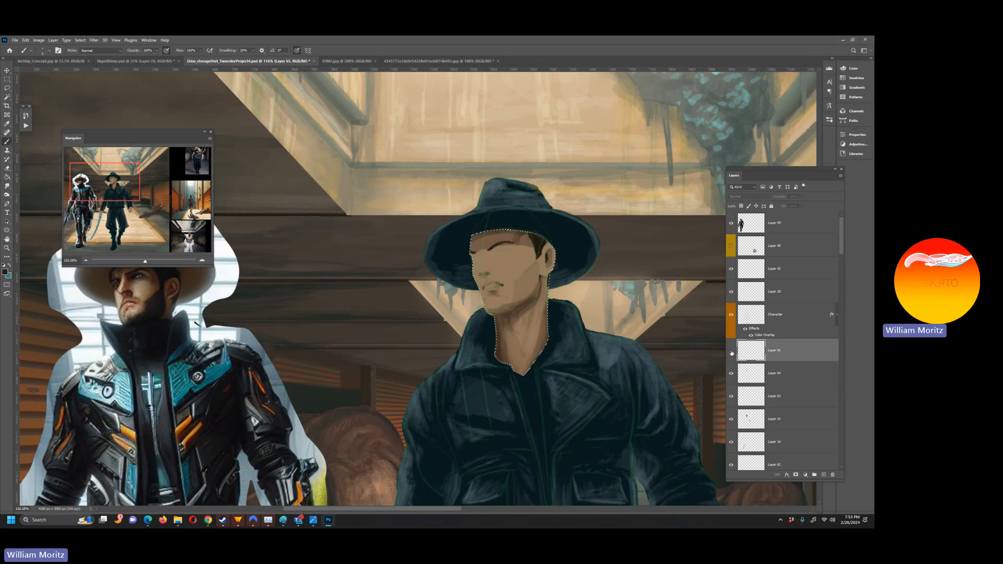
{"action": "left_click", "coordinate": [833, 474]}
{"action": "left_click", "coordinate": [415, 215]}
Try a simpler set of face contour lines on a new layer, and delete that layer
{"action": "left_click", "coordinate": [824, 475]}
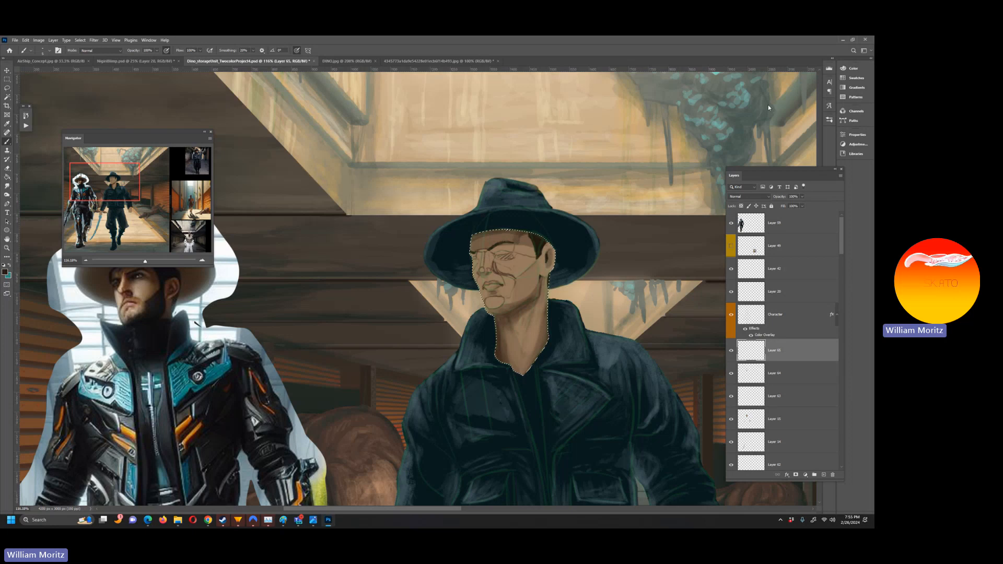
{"action": "left_click", "coordinate": [730, 351]}
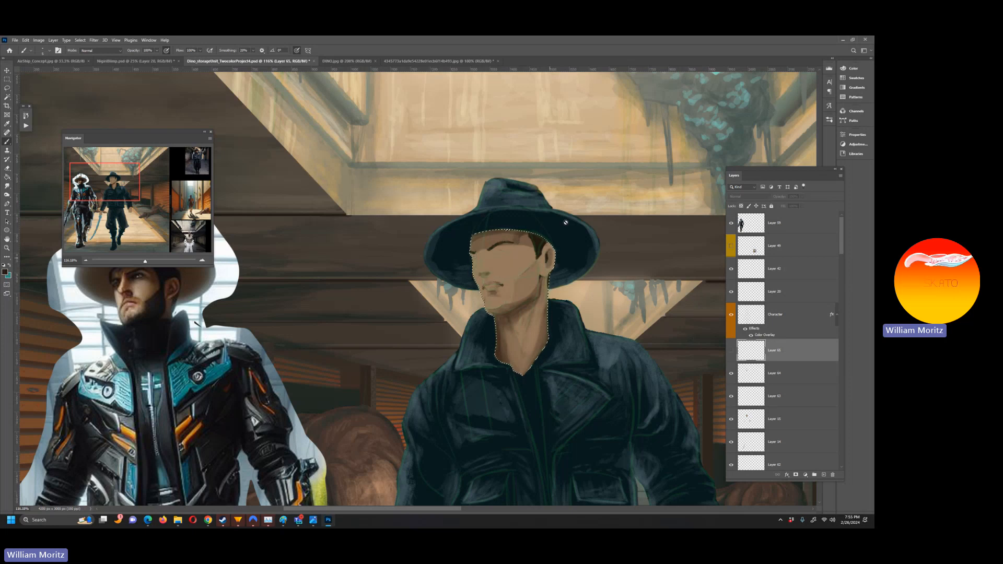
{"action": "left_click", "coordinate": [831, 477]}
{"action": "left_click", "coordinate": [409, 211]}
Lower the brush opacity and shade the eye socket beneath the near eyebrow on the face-shading layer
{"action": "left_click", "coordinate": [157, 51]}
{"action": "left_click_drag", "start_coordinate": [157, 58], "coordinate": [136, 58]}
{"action": "left_click", "coordinate": [172, 45]}
{"action": "left_click_drag", "start_coordinate": [493, 250], "coordinate": [509, 246]}
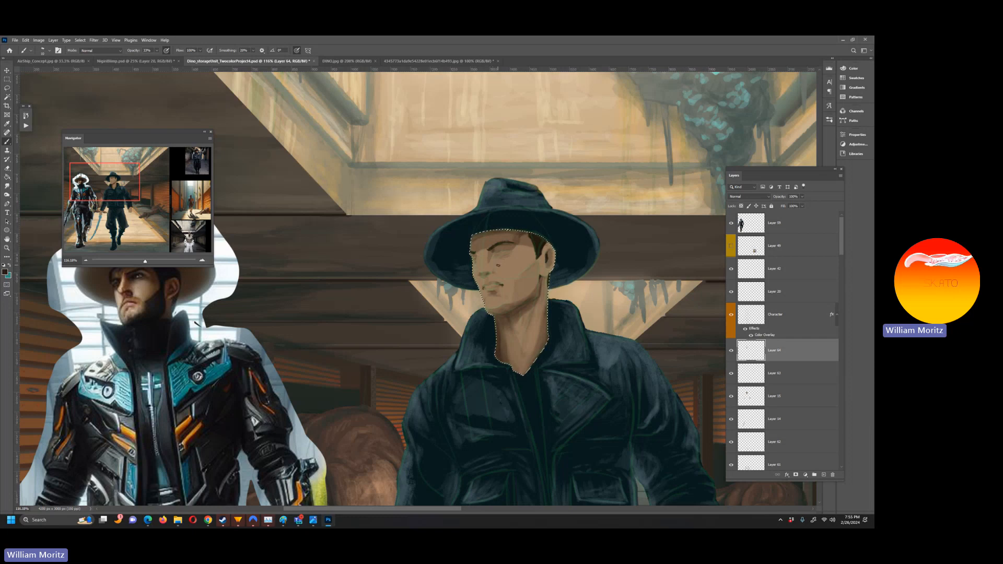
Lower the brush opacity further and refine the shading around the mouth, chin and jaw, varying the brush size
{"action": "left_click_drag", "start_coordinate": [156, 50], "coordinate": [142, 51]}
{"action": "key", "text": "bracketright"}
{"action": "key", "text": "bracketright"}
{"action": "key", "text": "bracketright"}
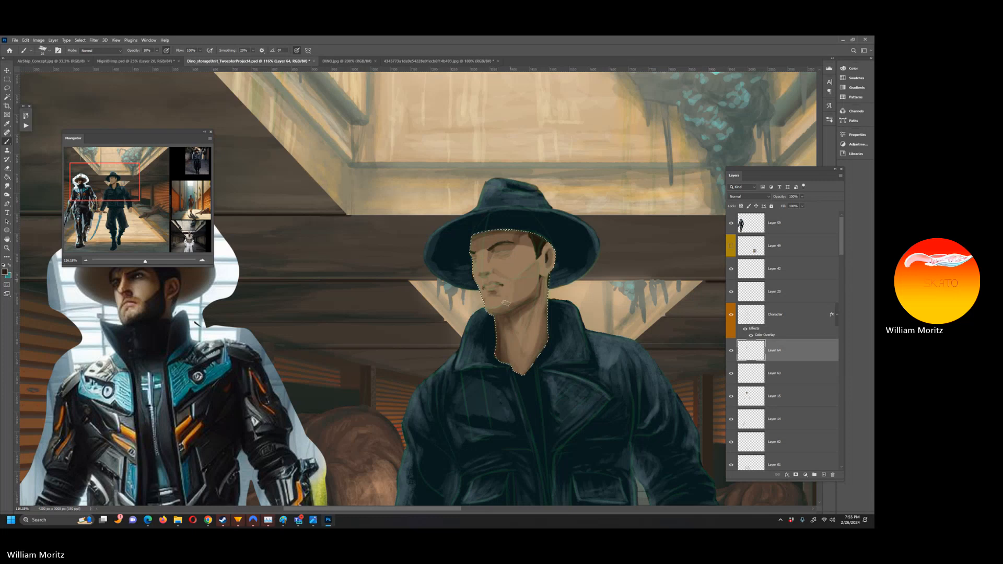
{"action": "key", "text": "bracketleft"}
{"action": "key", "text": "bracketleft"}
{"action": "key", "text": "bracketleft"}
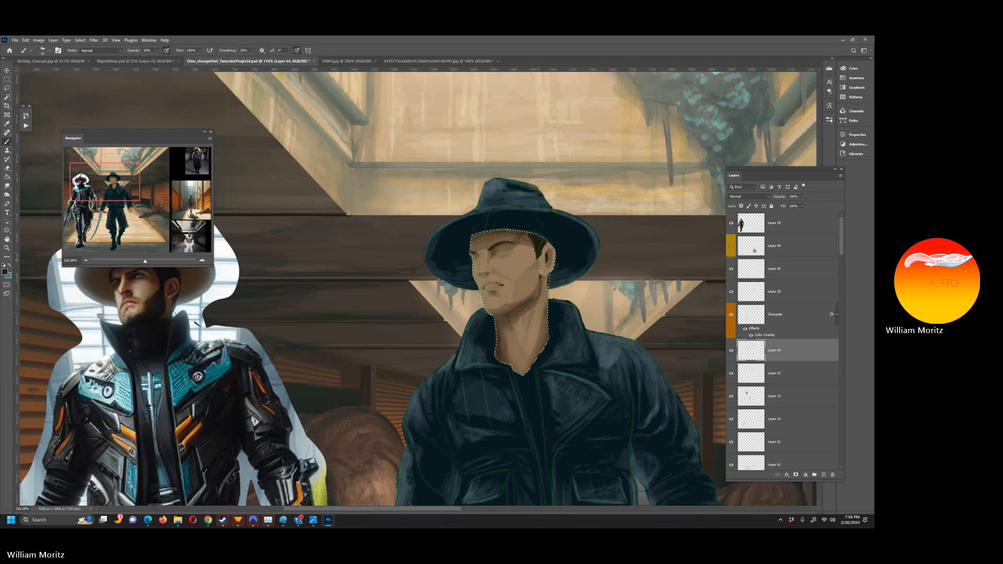
{"action": "key", "text": "["}
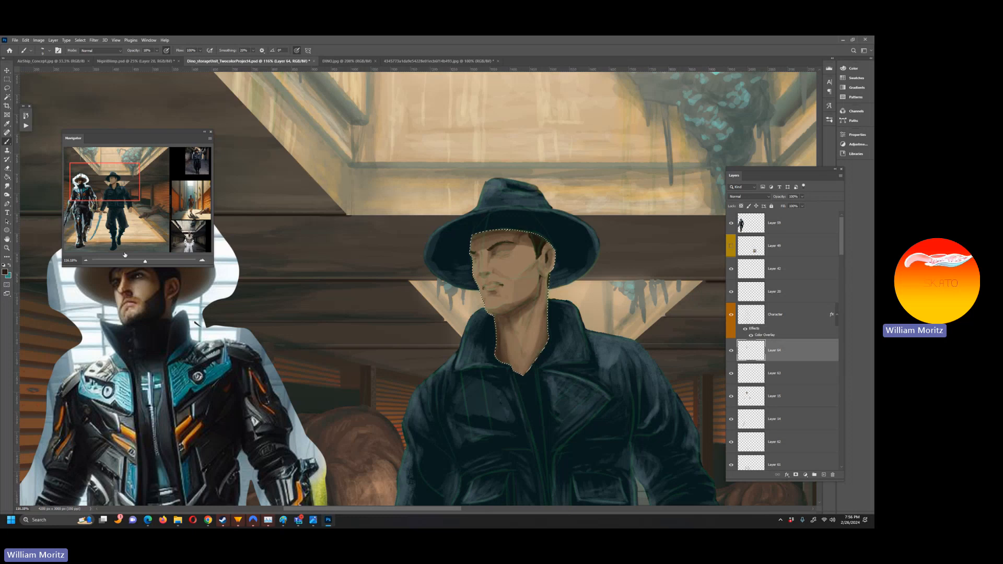
Check the whole figure, and compare the face with and without the shading on Layer 64
{"action": "left_click_drag", "start_coordinate": [146, 260], "coordinate": [136, 261]}
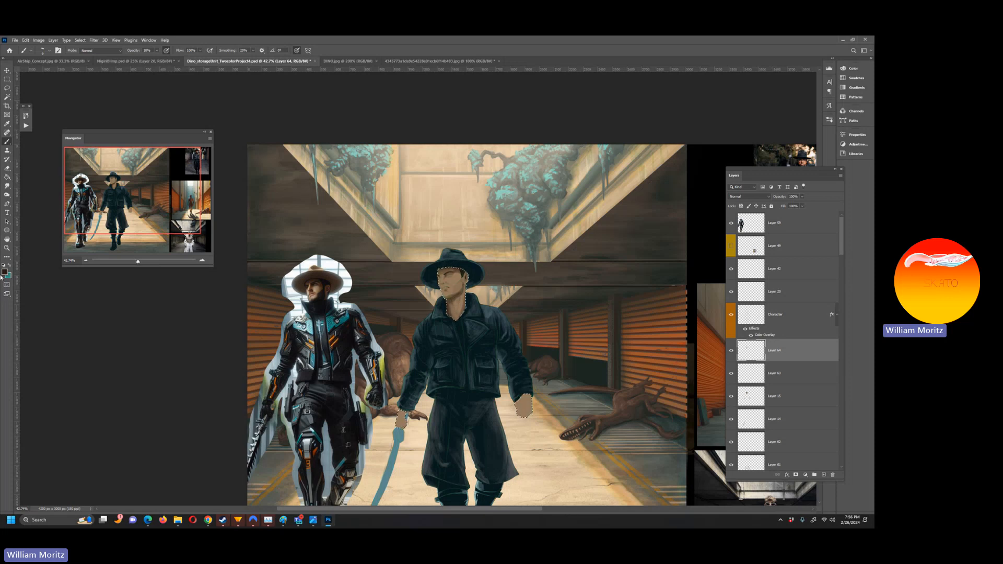
{"action": "left_click", "coordinate": [103, 223]}
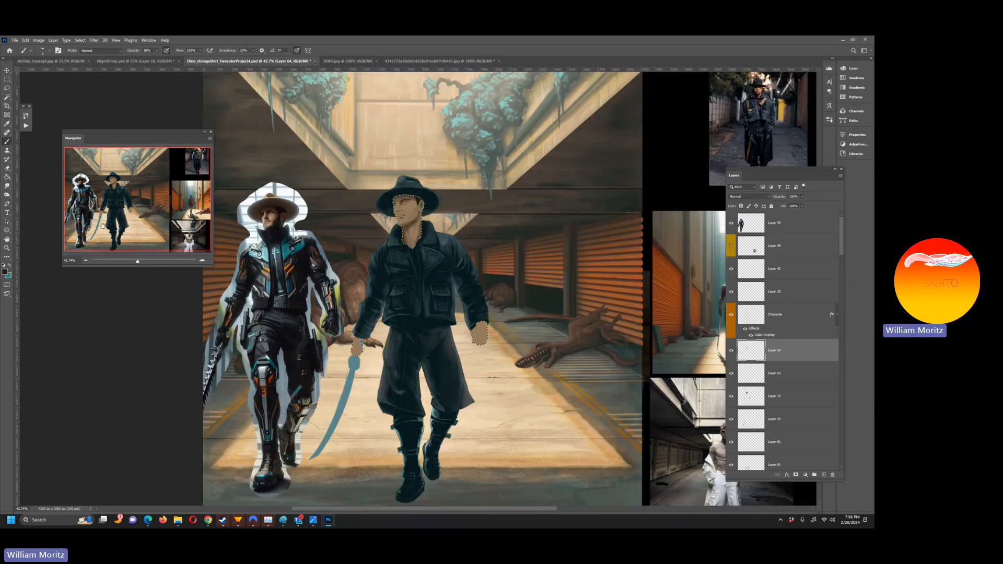
{"action": "left_click", "coordinate": [7, 249]}
{"action": "triple_click", "coordinate": [351, 345]}
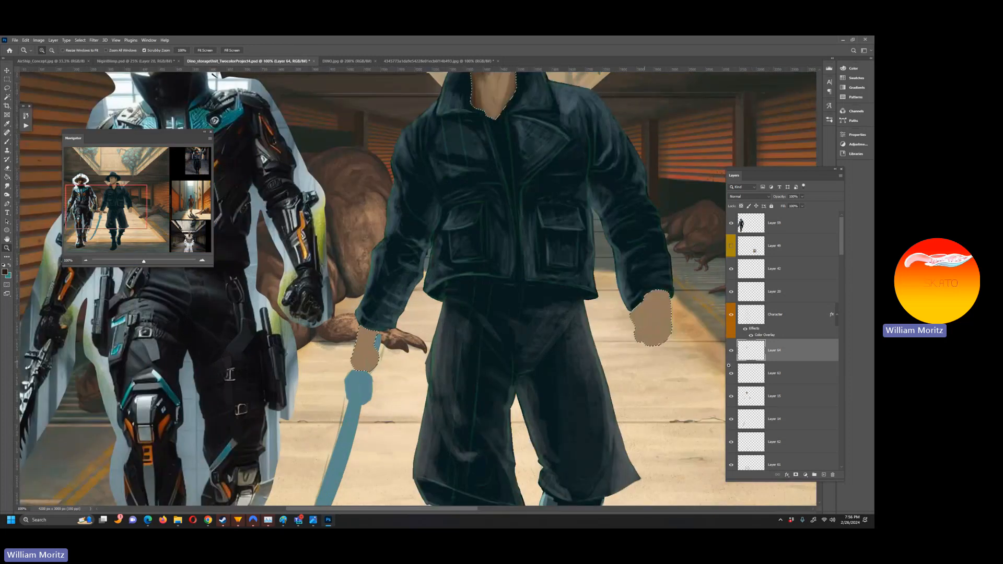
{"action": "scroll", "coordinate": [704, 352], "scroll_direction": "up", "scroll_amount": 3}
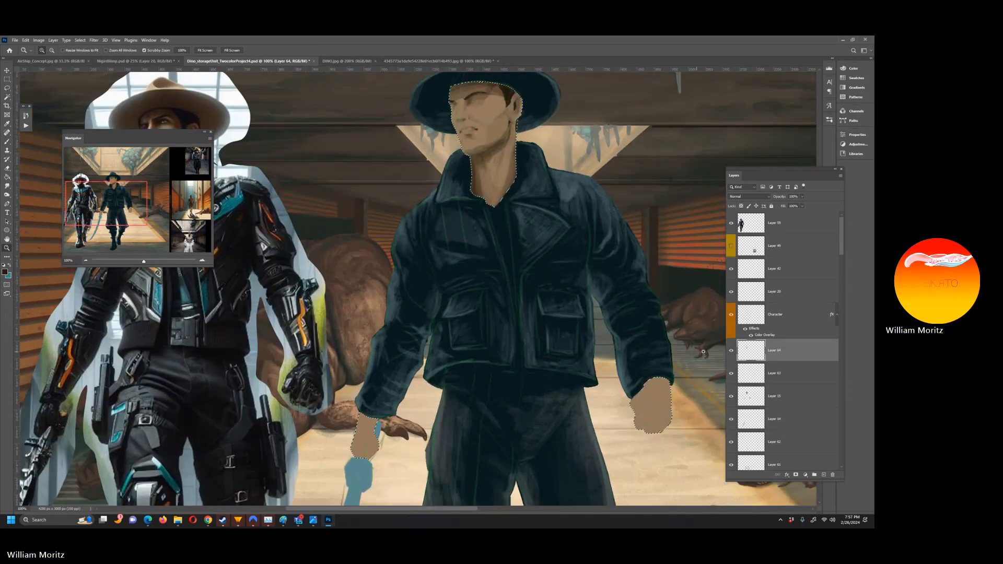
{"action": "left_click", "coordinate": [730, 350]}
{"action": "left_click", "coordinate": [730, 351]}
{"action": "left_click", "coordinate": [731, 351]}
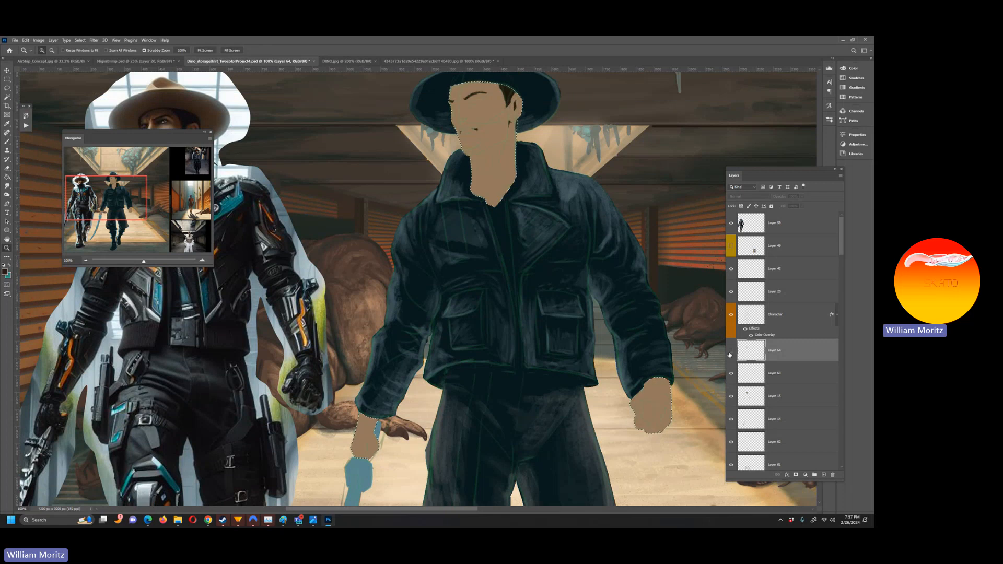
{"action": "left_click", "coordinate": [730, 353]}
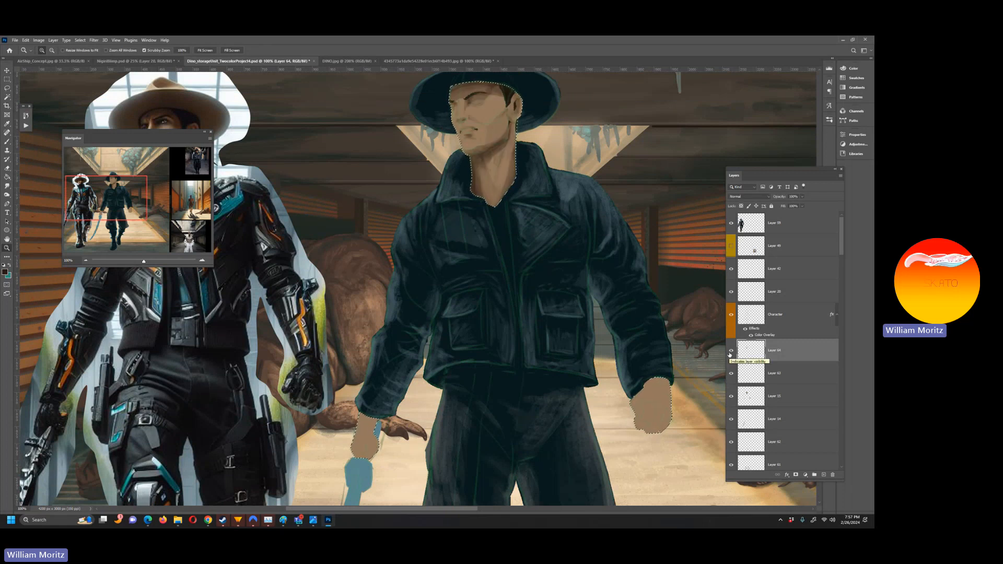
{"action": "left_click", "coordinate": [729, 353]}
{"action": "left_click", "coordinate": [730, 354]}
{"action": "left_click", "coordinate": [730, 354]}
{"action": "left_click", "coordinate": [730, 354]}
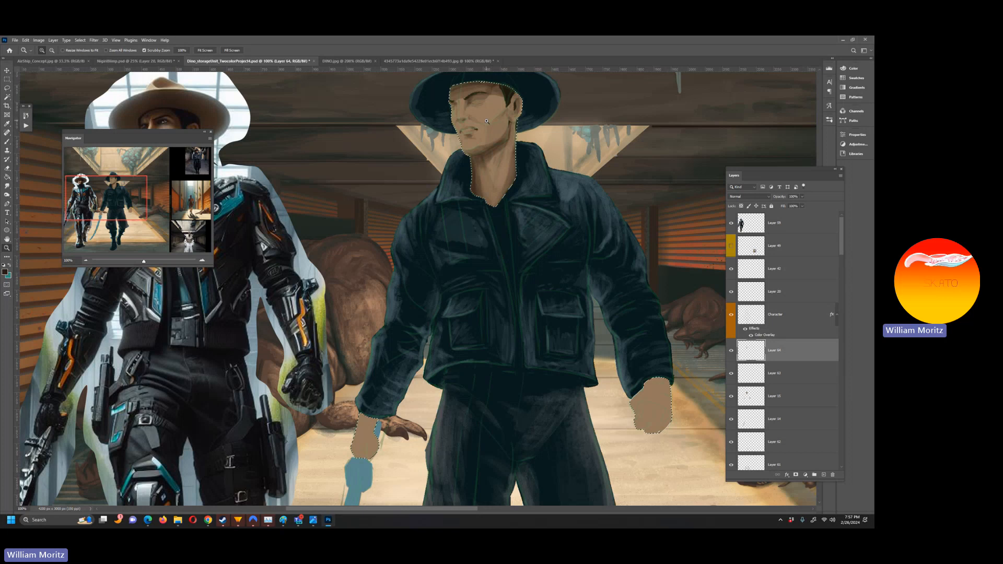
Move the Navigator panel off the reference figure's face and compare the painted face with Layer 64 on and off
{"action": "left_click_drag", "start_coordinate": [125, 136], "coordinate": [113, 219]}
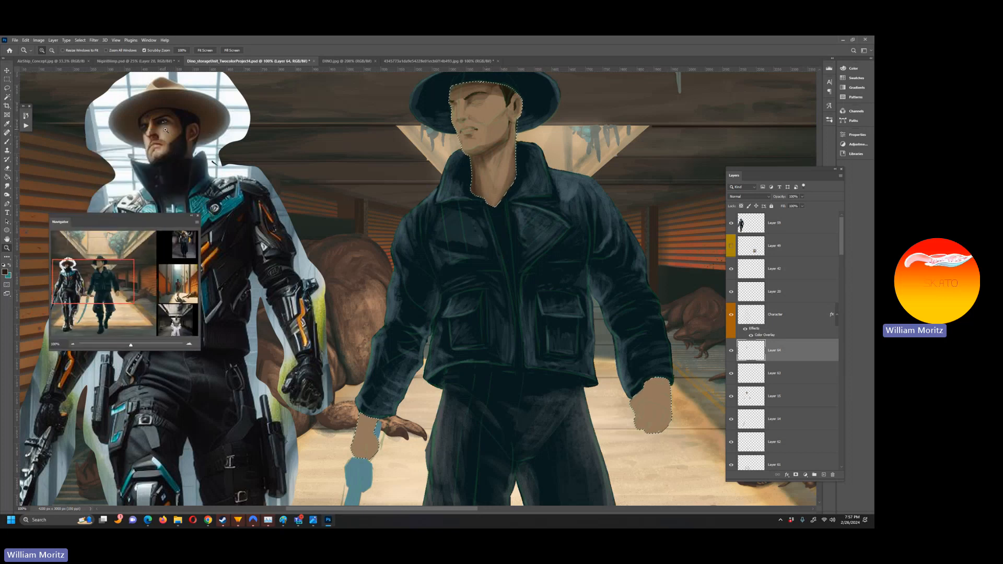
{"action": "left_click", "coordinate": [731, 351]}
{"action": "left_click", "coordinate": [732, 351]}
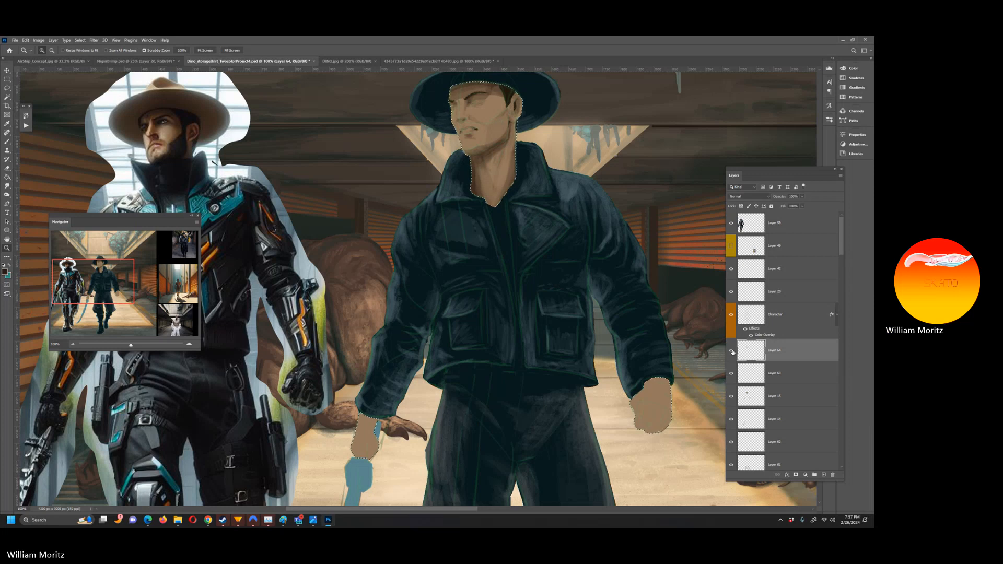
Lock the transparent pixels of Layer 64, raise the brush opacity, and check the shading and skin base layers by toggling their visibility
{"action": "key", "text": "b"}
{"action": "key", "text": "slash"}
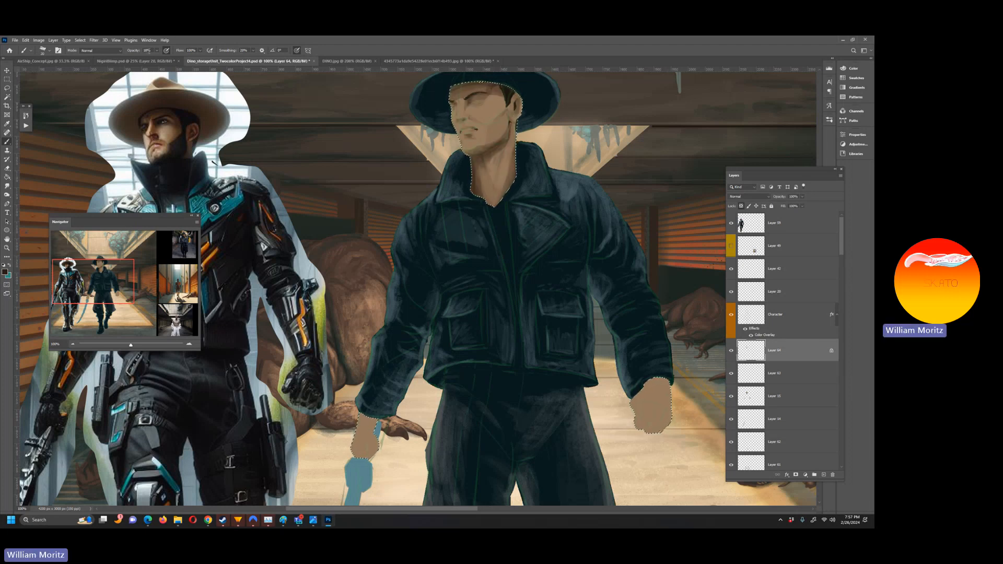
{"action": "left_click", "coordinate": [156, 50]}
{"action": "left_click_drag", "start_coordinate": [158, 53], "coordinate": [187, 45]}
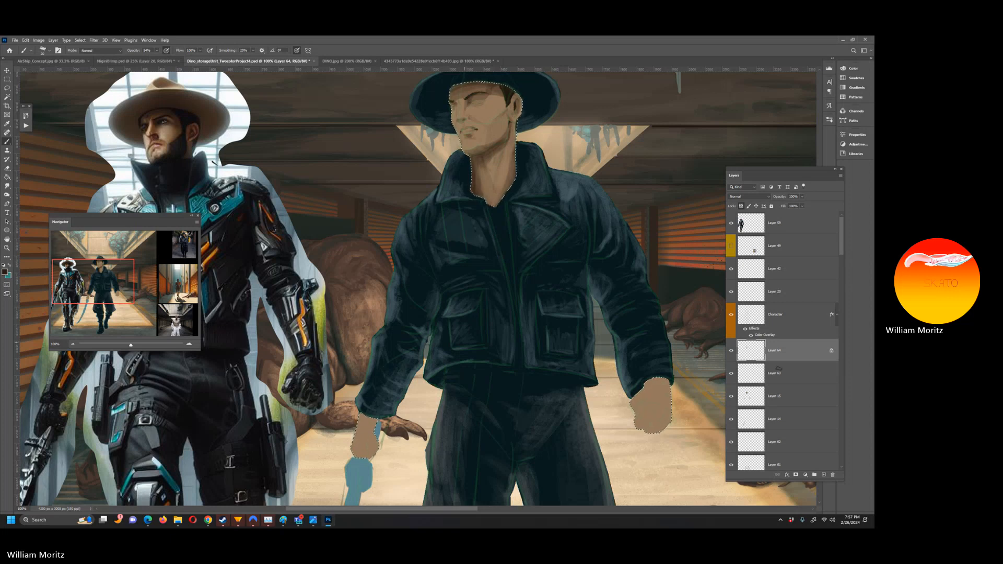
{"action": "left_click", "coordinate": [732, 351]}
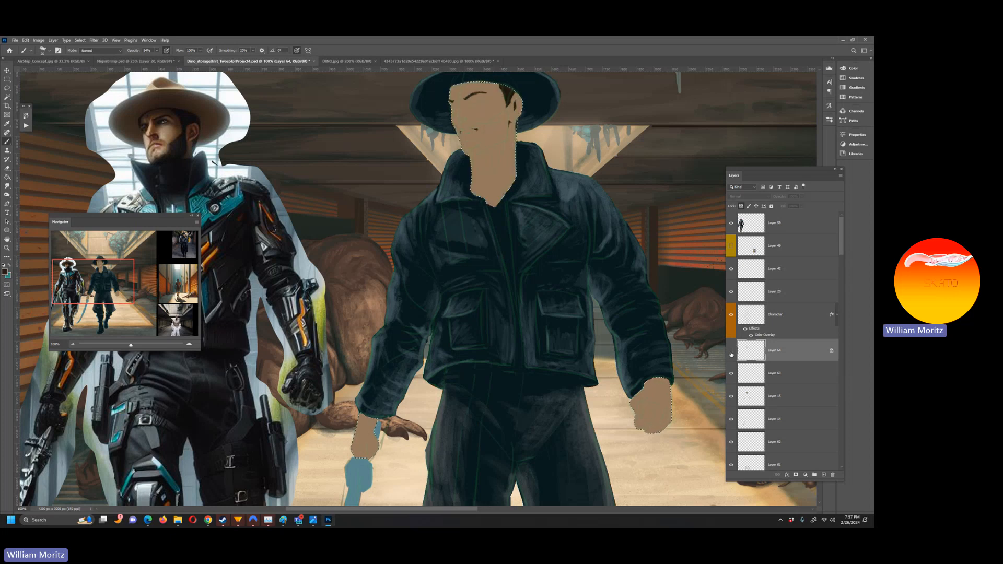
{"action": "left_click", "coordinate": [732, 351]}
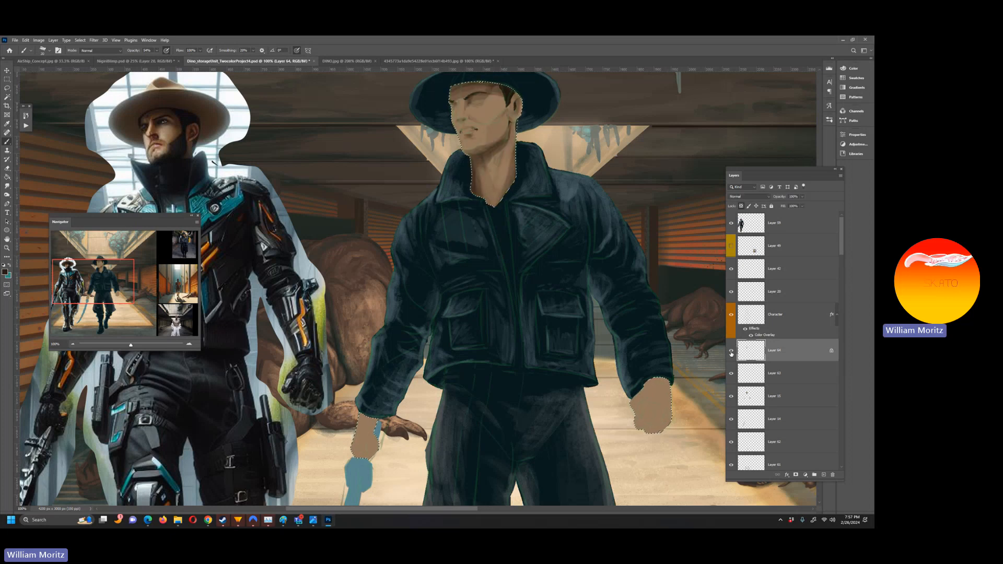
{"action": "left_click", "coordinate": [731, 398]}
{"action": "left_click", "coordinate": [731, 399]}
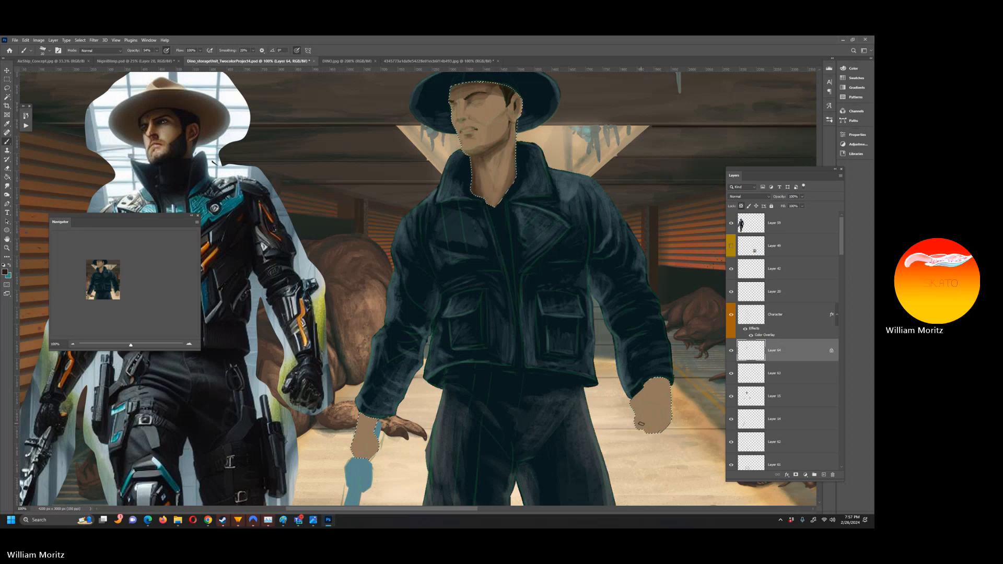
Save the painting and reload the flat skin-colour layer's outline as a selection, keeping Layer 64 active
{"action": "left_click", "coordinate": [8, 90]}
{"action": "left_click", "coordinate": [307, 196]}
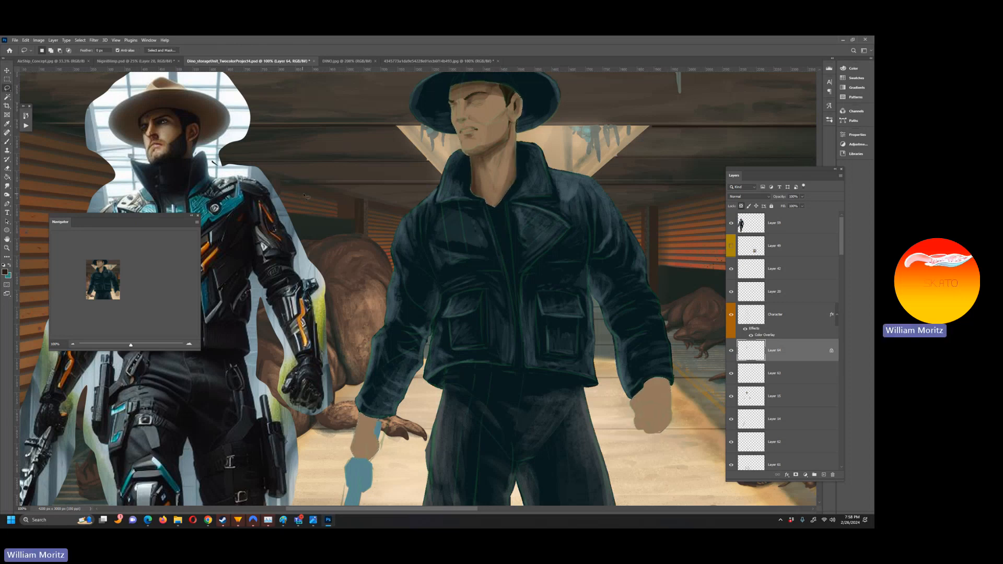
{"action": "key", "text": "ctrl+s"}
{"action": "left_click", "coordinate": [732, 396]}
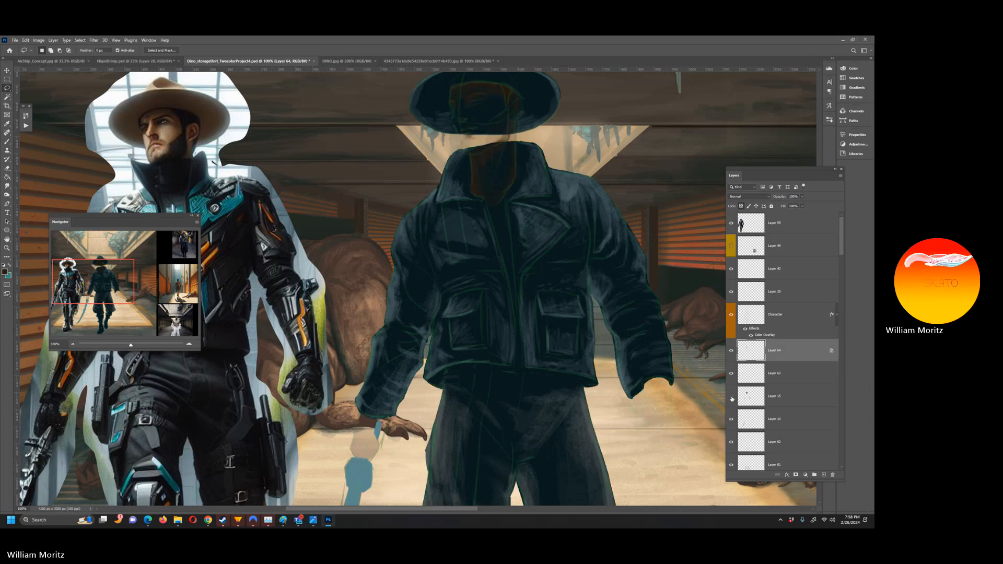
{"action": "left_click", "coordinate": [731, 396]}
{"action": "left_click", "coordinate": [747, 397], "text": "ctrl"}
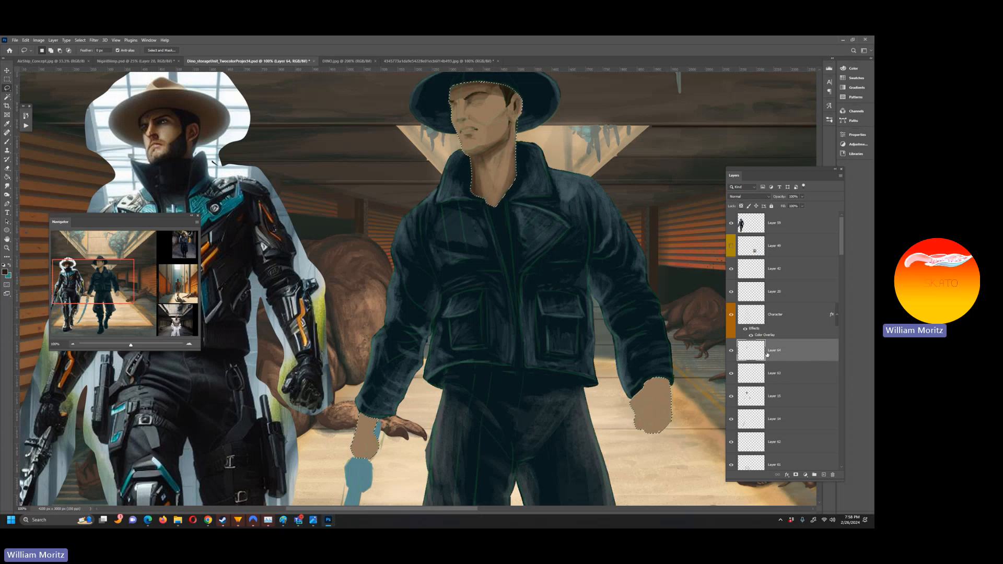
Lower the brush opacity and paint the shadow beneath the jacket cuff on the character's empty hand
{"action": "key", "text": "b"}
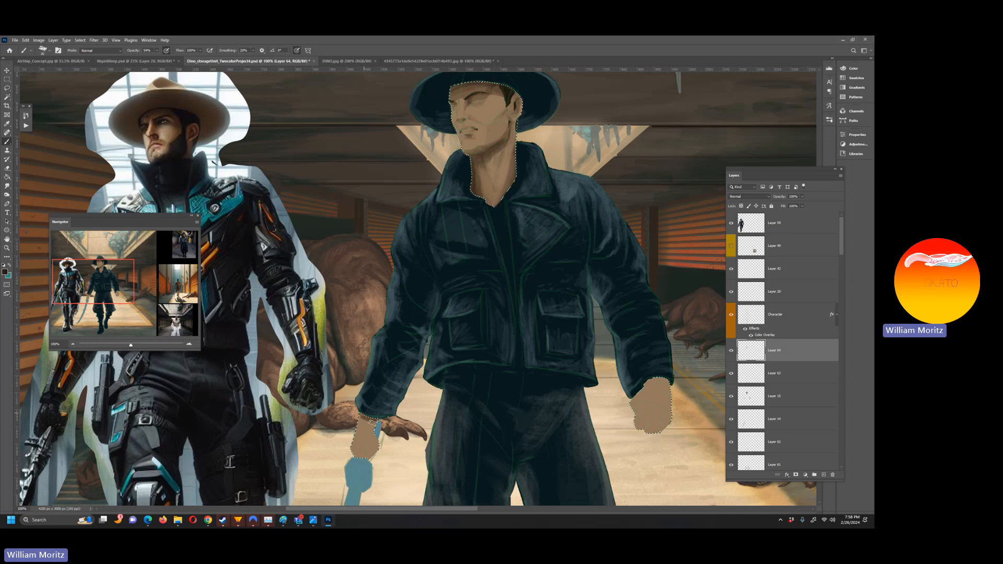
{"action": "left_click", "coordinate": [158, 51]}
{"action": "left_click_drag", "start_coordinate": [157, 59], "coordinate": [151, 59]}
{"action": "key", "text": "bracketright"}
{"action": "key", "text": "bracketright"}
{"action": "left_click_drag", "start_coordinate": [665, 380], "coordinate": [647, 387]}
Shade the thumb side and fingers of the empty hand with a smaller brush
{"action": "key", "text": "bracketleft"}
{"action": "key", "text": "bracketleft"}
{"action": "key", "text": "bracketleft"}
{"action": "left_click_drag", "start_coordinate": [645, 384], "coordinate": [631, 400]}
{"action": "key", "text": "bracketright"}
{"action": "key", "text": "bracketright"}
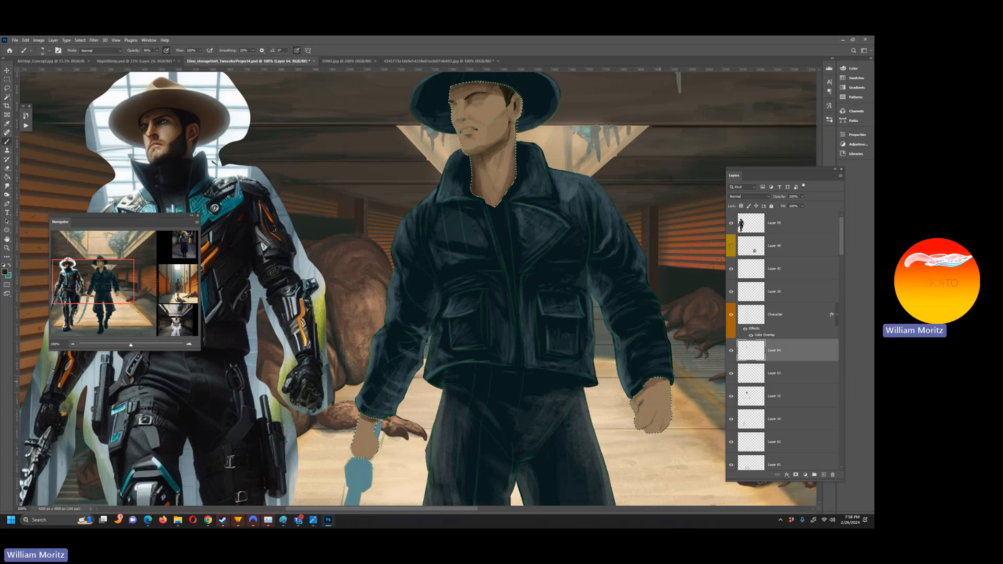
{"action": "left_click_drag", "start_coordinate": [639, 406], "coordinate": [645, 402]}
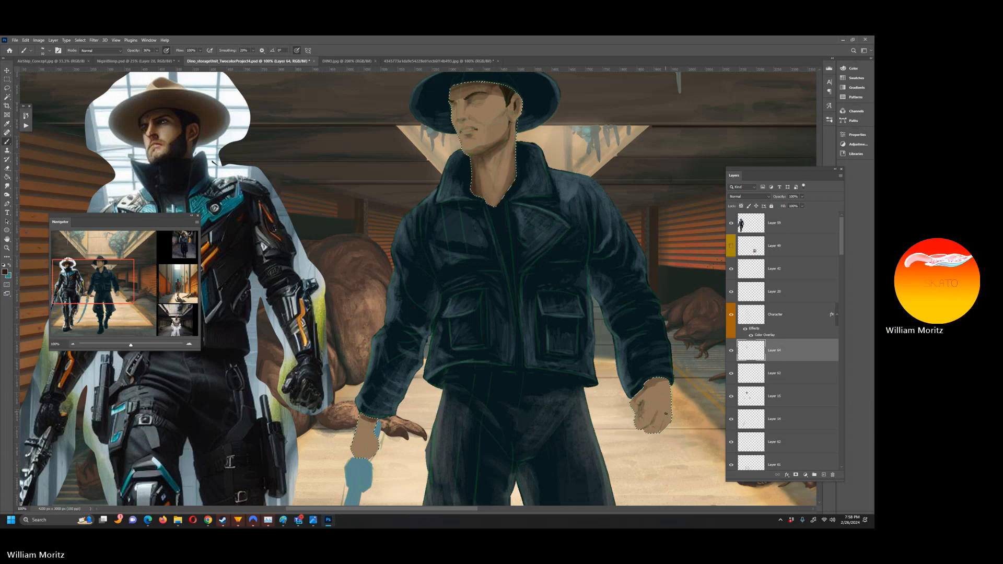
Reduce the brush opacity further and refine the finger and knuckle shading on the empty hand with brush, eraser and Smudge tool
{"action": "left_click_drag", "start_coordinate": [157, 50], "coordinate": [152, 58]}
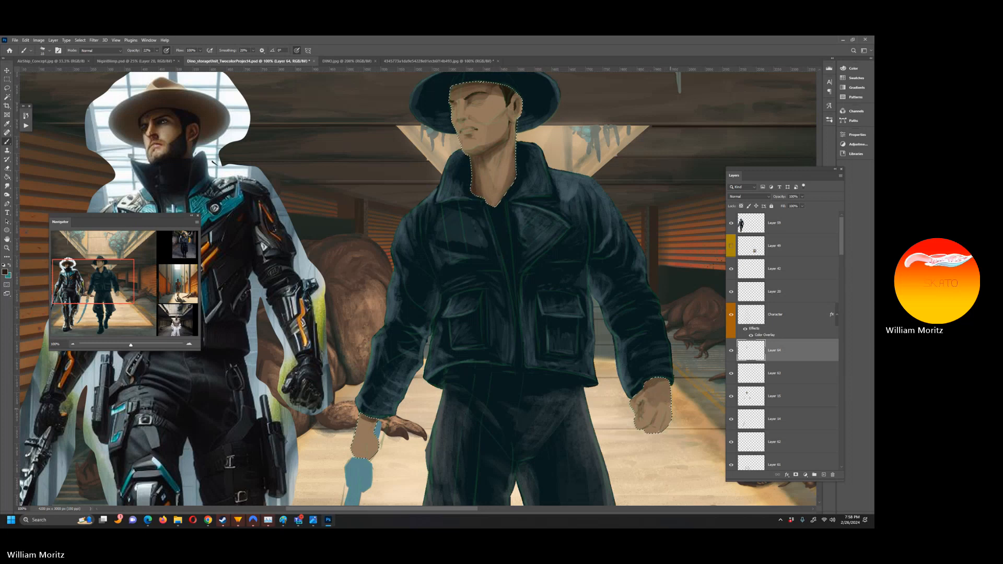
{"action": "key", "text": "e"}
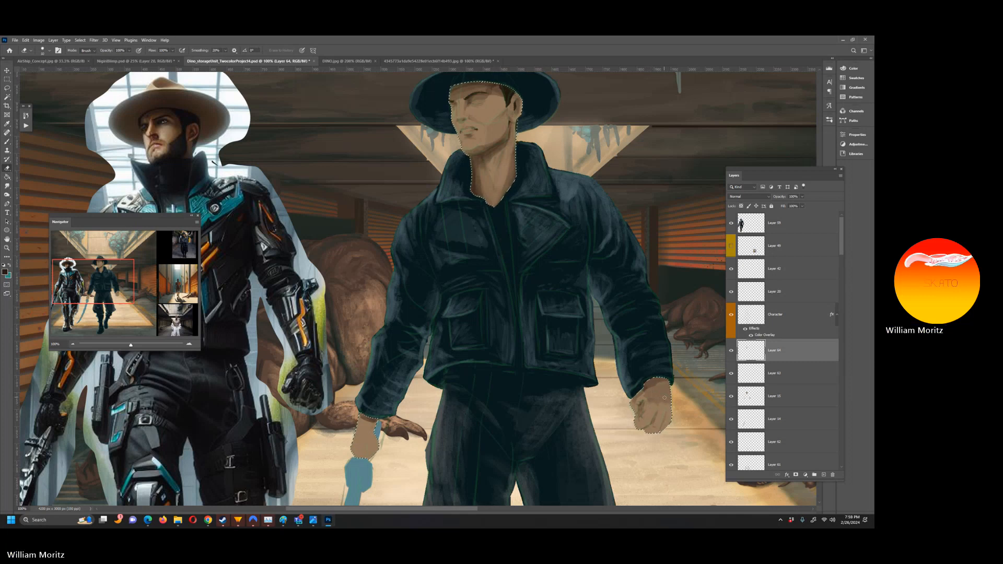
{"action": "key", "text": "b"}
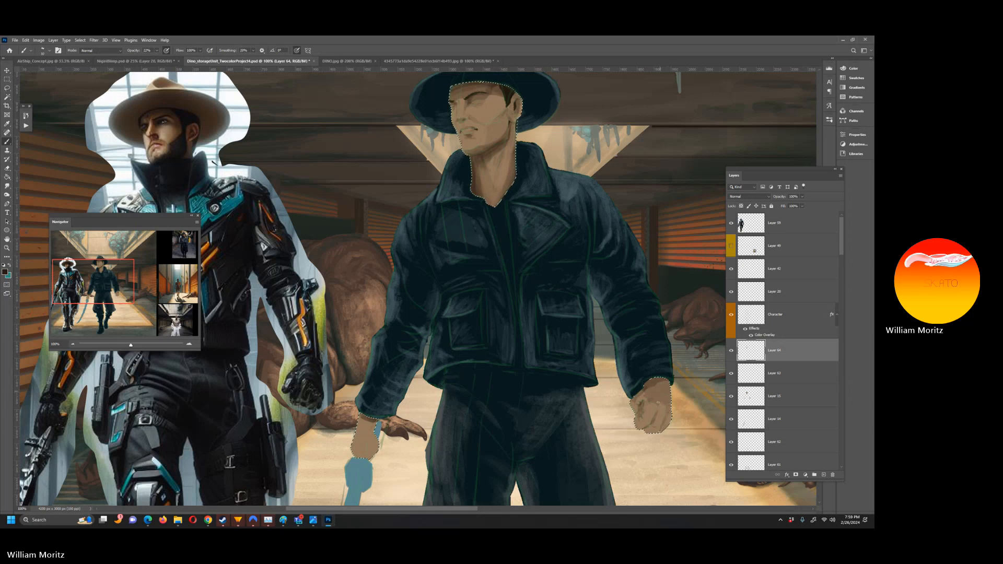
{"action": "key", "text": "bracketleft"}
{"action": "key", "text": "bracketleft"}
{"action": "key", "text": "bracketleft"}
{"action": "key", "text": "bracketright"}
{"action": "left_click", "coordinate": [7, 186]}
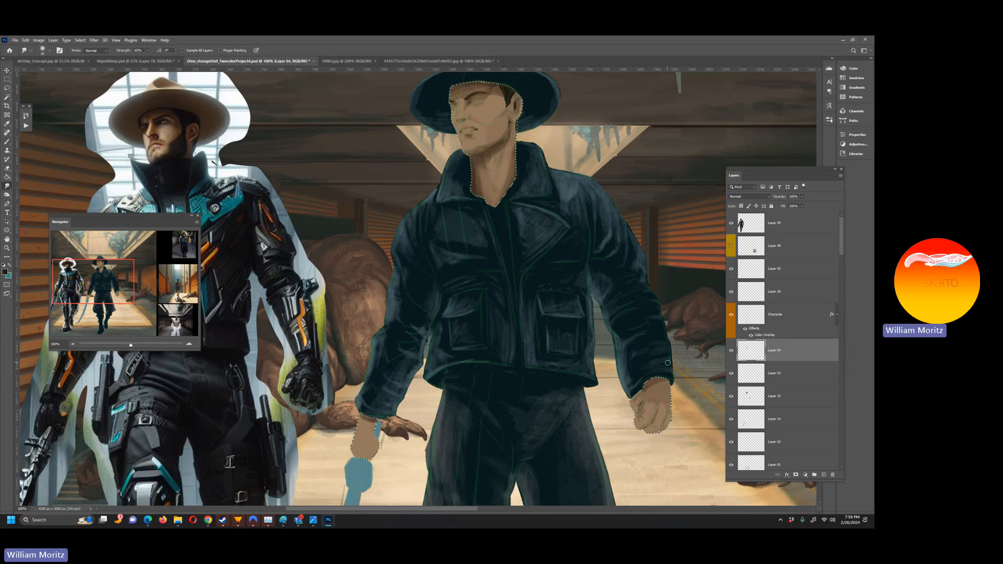
Paint the cuff shadow and finger shading on the sword-holding hand with a smaller brush
{"action": "key", "text": "b"}
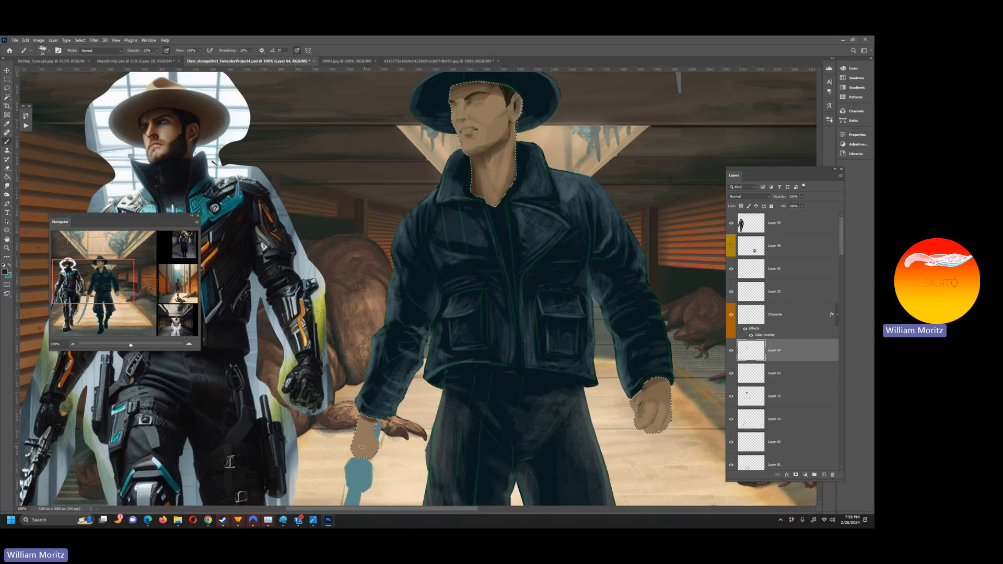
{"action": "key", "text": "bracketleft"}
{"action": "key", "text": "bracketleft"}
{"action": "left_click_drag", "start_coordinate": [373, 419], "coordinate": [364, 433]}
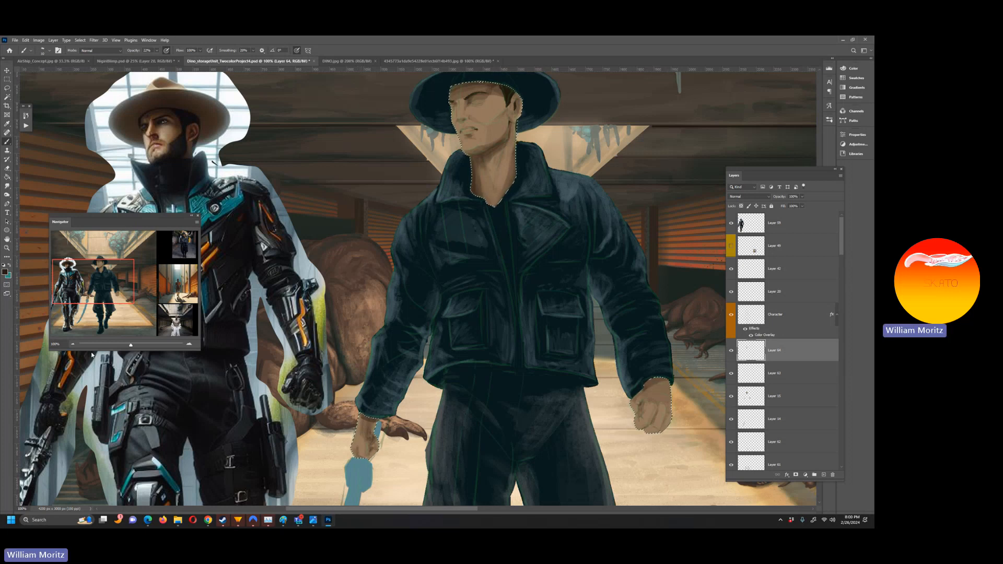
View the whole painting with the Character layer hidden and compare the skin with Layer 64 on and off
{"action": "left_click_drag", "start_coordinate": [131, 345], "coordinate": [126, 349]}
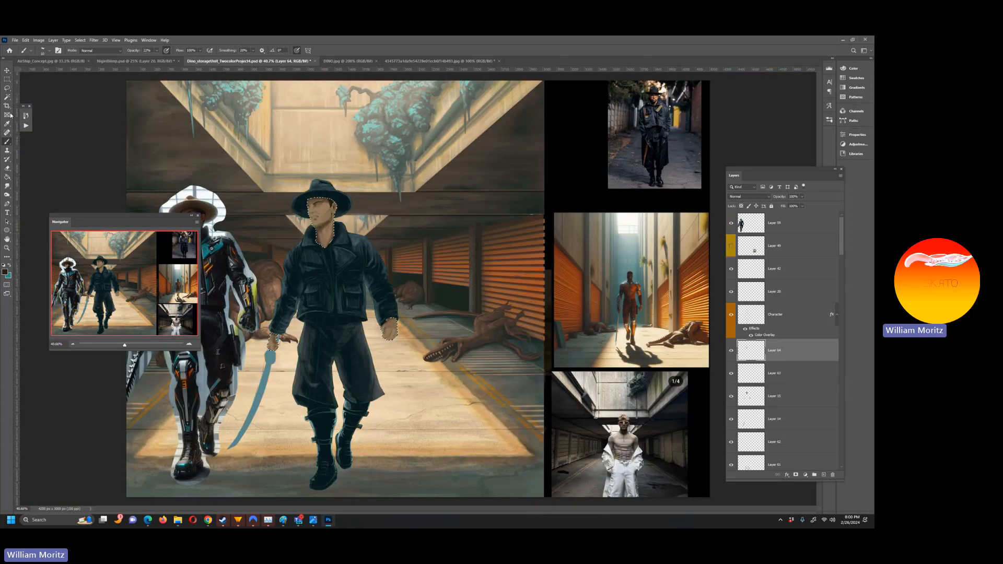
{"action": "left_click", "coordinate": [731, 316]}
{"action": "left_click", "coordinate": [731, 351]}
{"action": "left_click", "coordinate": [732, 352]}
{"action": "left_click", "coordinate": [731, 353]}
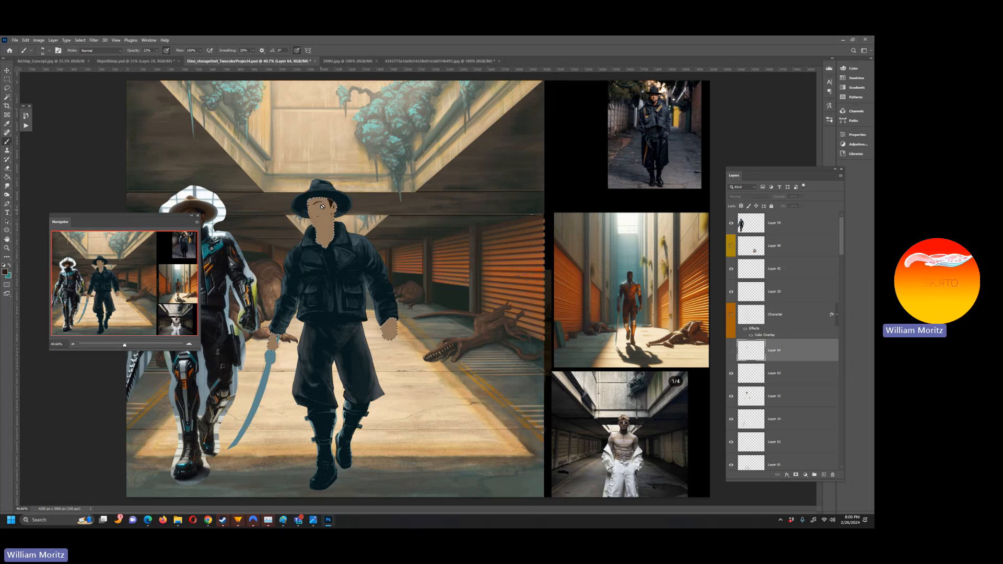
{"action": "left_click", "coordinate": [731, 352]}
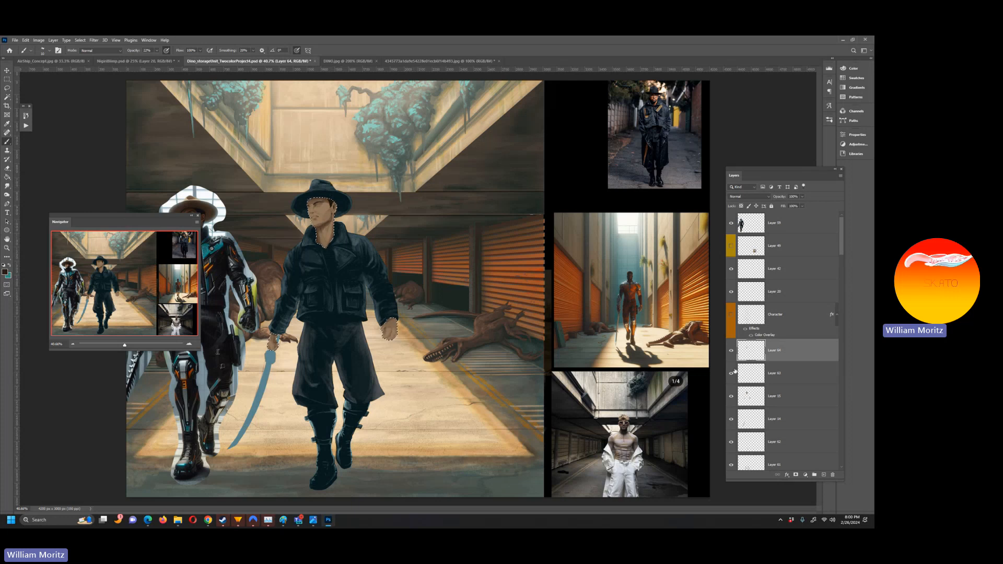
Create a new layer above Layer 64, show the Character layer again and activate the Eyedropper for colour sampling
{"action": "left_click", "coordinate": [823, 475]}
{"action": "key", "text": "z"}
{"action": "left_click", "coordinate": [305, 235]}
{"action": "left_click", "coordinate": [305, 235]}
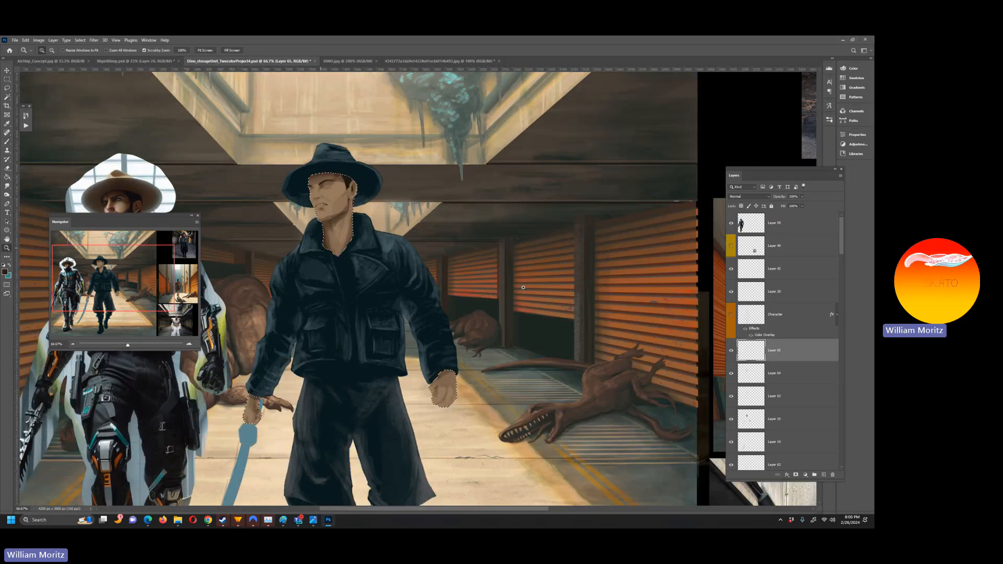
{"action": "left_click", "coordinate": [731, 315]}
{"action": "left_click", "coordinate": [324, 268]}
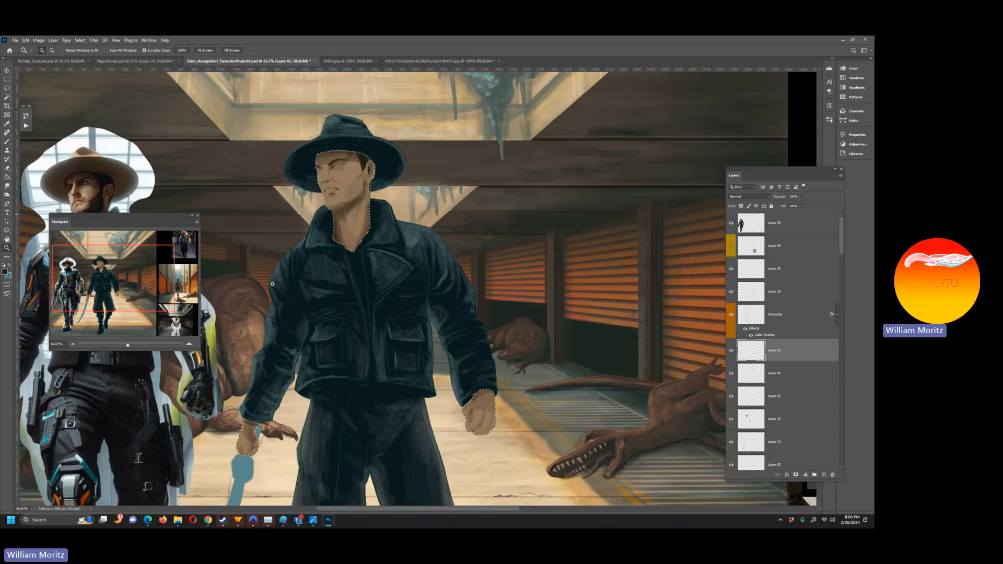
{"action": "key", "text": "i"}
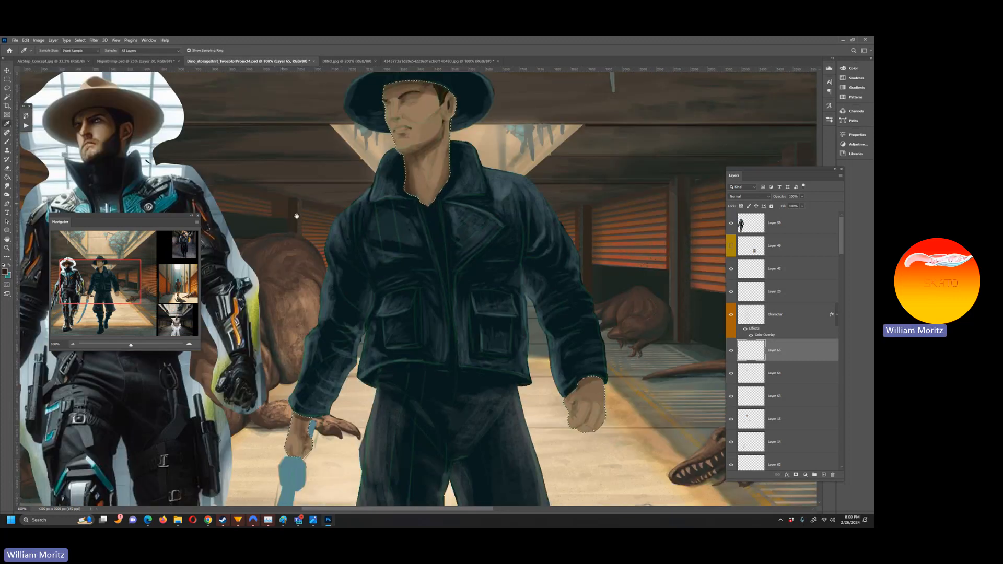
Sample a light skin tone from the reference figure's face as the foreground colour
{"action": "left_click_drag", "start_coordinate": [296, 216], "coordinate": [433, 289]}
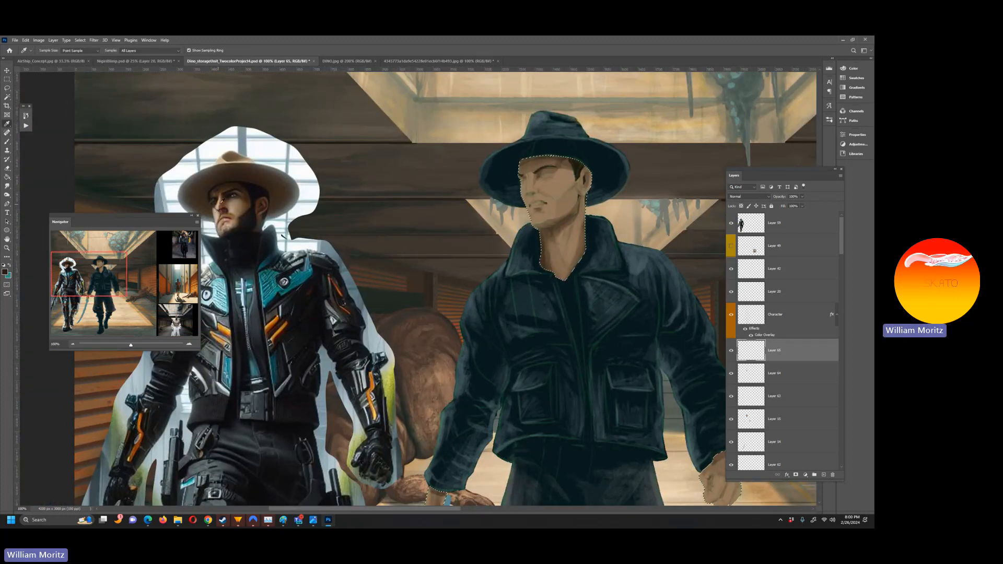
{"action": "left_click", "coordinate": [219, 202]}
{"action": "left_click", "coordinate": [5, 271]}
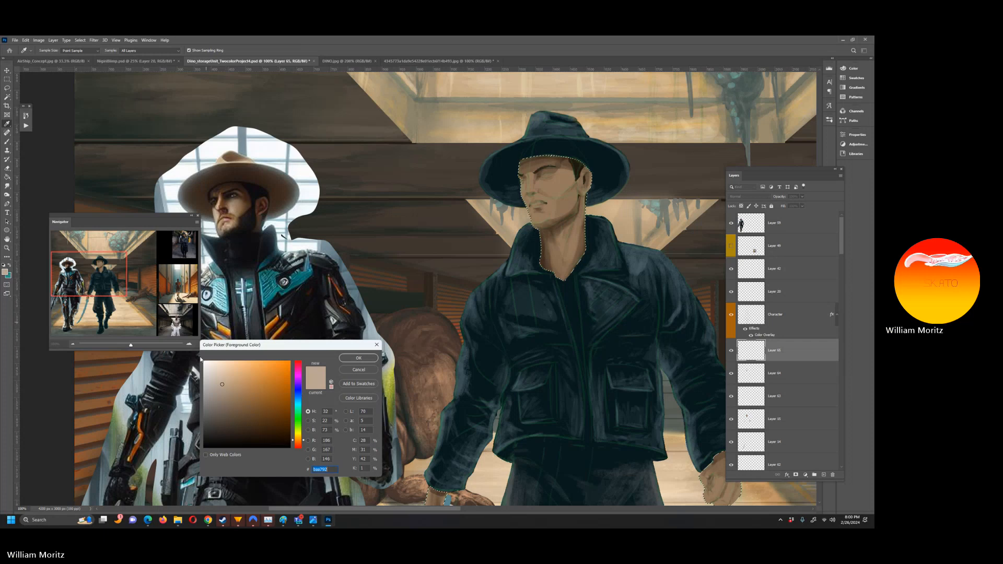
{"action": "left_click", "coordinate": [217, 206]}
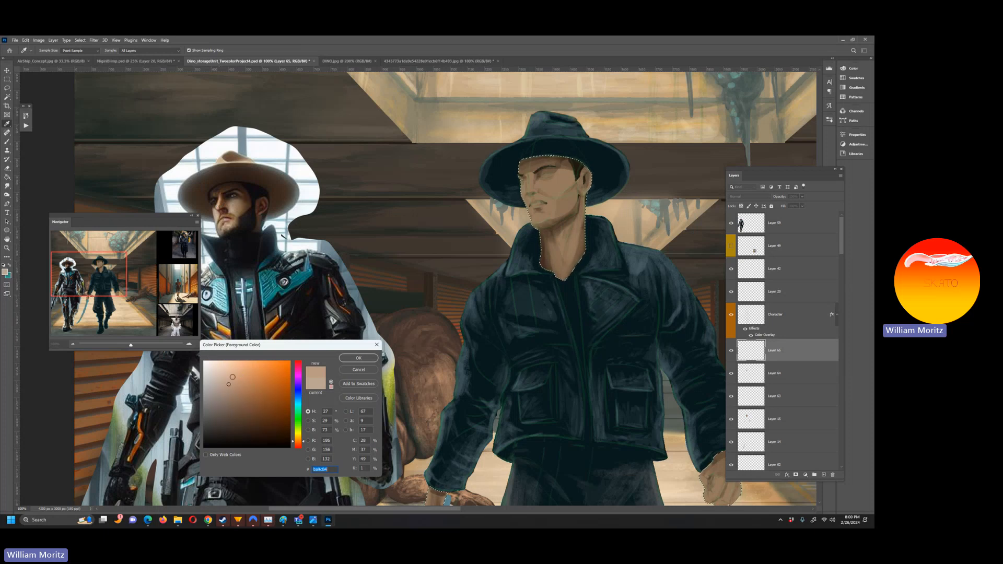
{"action": "left_click", "coordinate": [377, 345]}
Try a light highlight stroke on the character's cheek with the brush at 100% opacity, and remove it again
{"action": "key", "text": "b"}
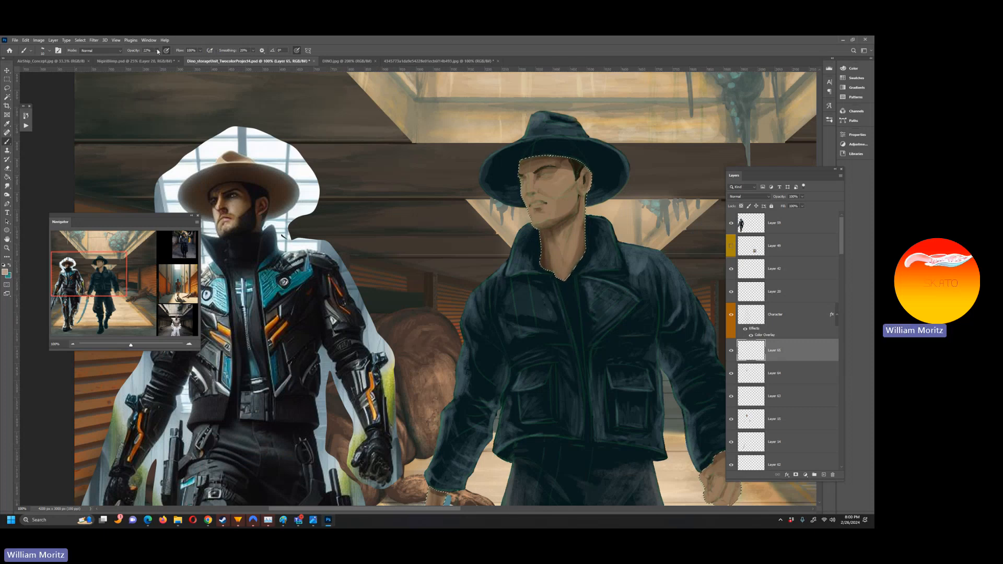
{"action": "left_click_drag", "start_coordinate": [156, 50], "coordinate": [229, 61]}
{"action": "left_click", "coordinate": [563, 183]}
{"action": "key", "text": "e"}
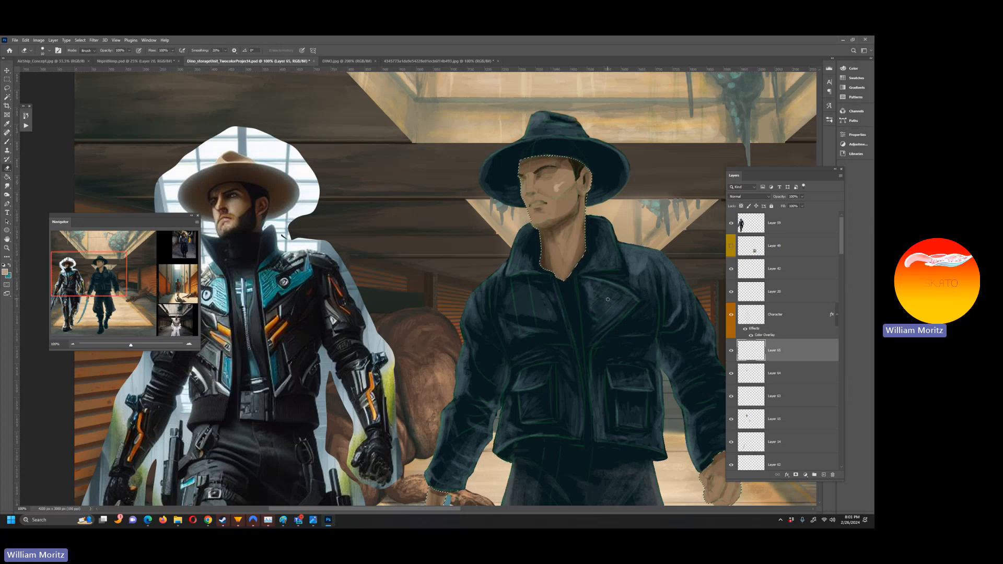
{"action": "key", "text": "bracketright"}
{"action": "key", "text": "b"}
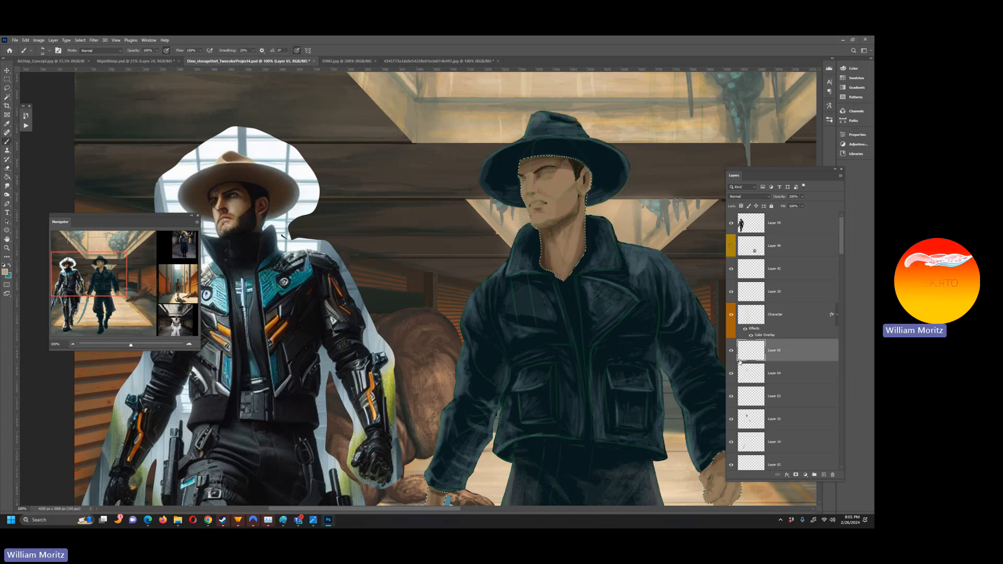
Compare the skin with Layer 65 and then Layer 64 switched off and on
{"action": "left_click", "coordinate": [732, 351]}
{"action": "left_click", "coordinate": [732, 352]}
{"action": "left_click", "coordinate": [732, 375]}
{"action": "left_click", "coordinate": [732, 374]}
Reduce the brush opacity from 100% and paint light skin highlights on the character's hands, face and neck
{"action": "left_click", "coordinate": [157, 51]}
{"action": "left_click_drag", "start_coordinate": [151, 58], "coordinate": [138, 60]}
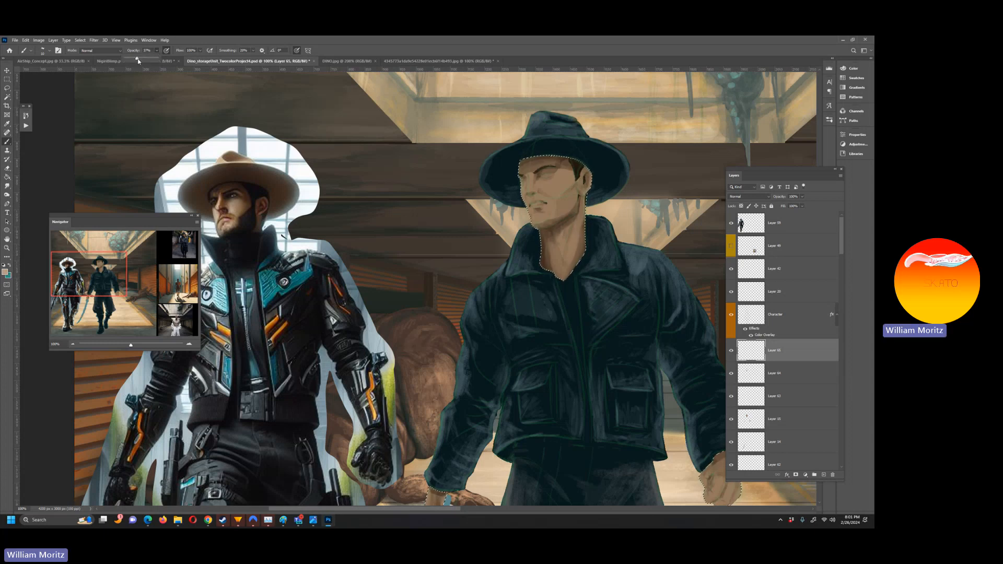
{"action": "left_click", "coordinate": [184, 40]}
{"action": "scroll", "coordinate": [416, 296], "scroll_direction": "down", "scroll_amount": 3}
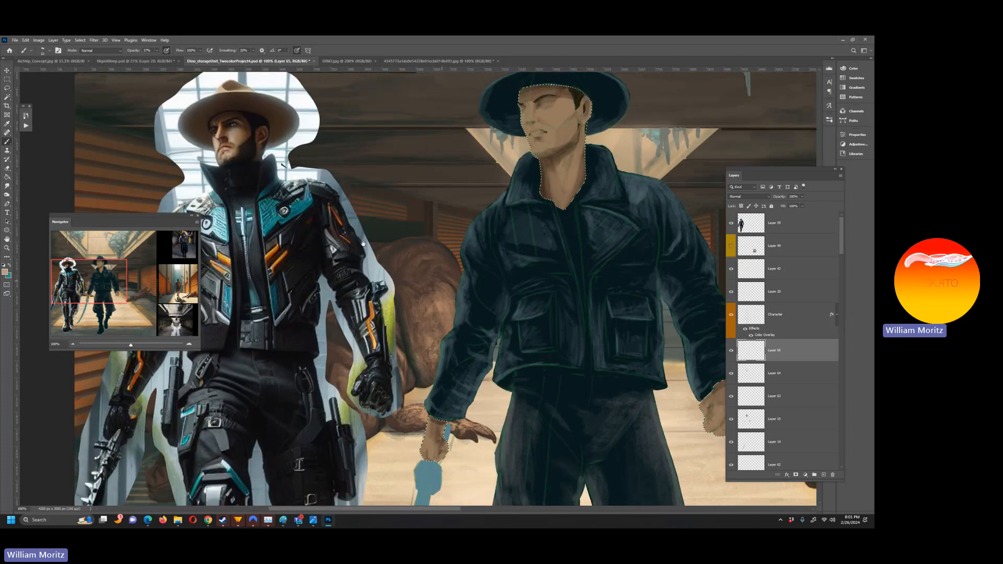
{"action": "left_click_drag", "start_coordinate": [415, 295], "coordinate": [282, 206]}
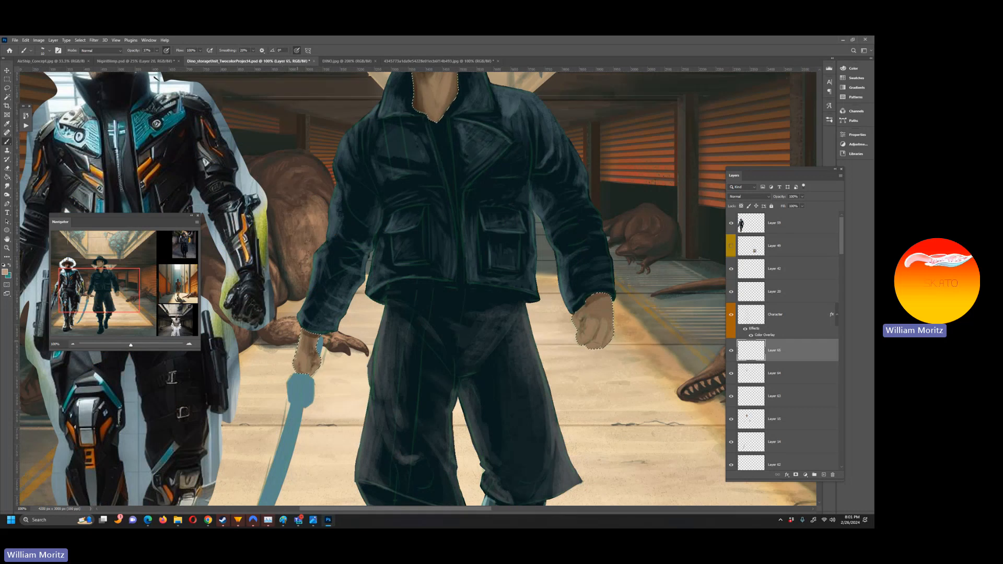
{"action": "left_click", "coordinate": [157, 51]}
{"action": "left_click_drag", "start_coordinate": [156, 59], "coordinate": [163, 58]}
{"action": "left_click_drag", "start_coordinate": [453, 139], "coordinate": [483, 369]}
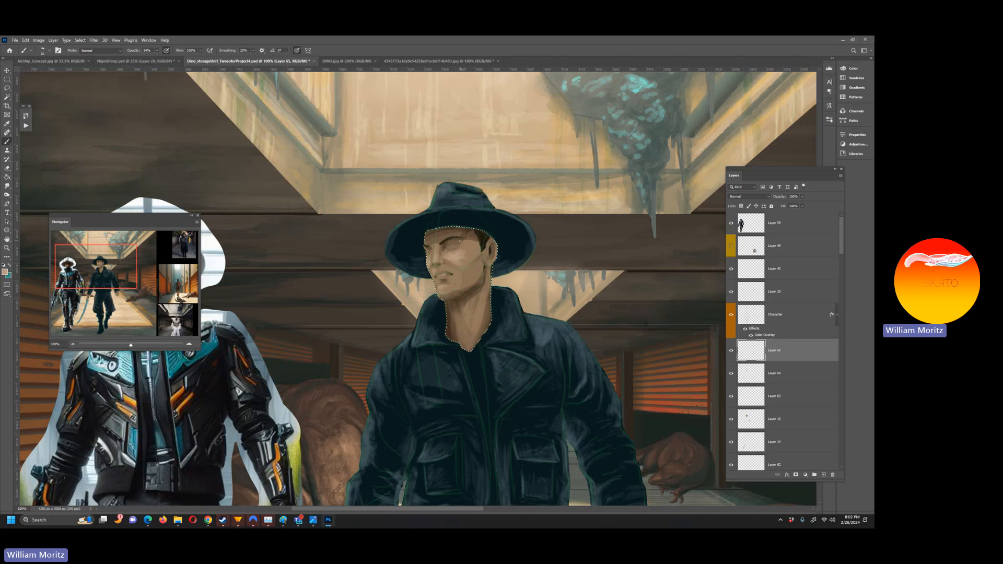
Move the Navigator off the reference figure's head and refine the facial highlights on Layer 65 with varying brush sizes
{"action": "left_click_drag", "start_coordinate": [129, 214], "coordinate": [147, 85]}
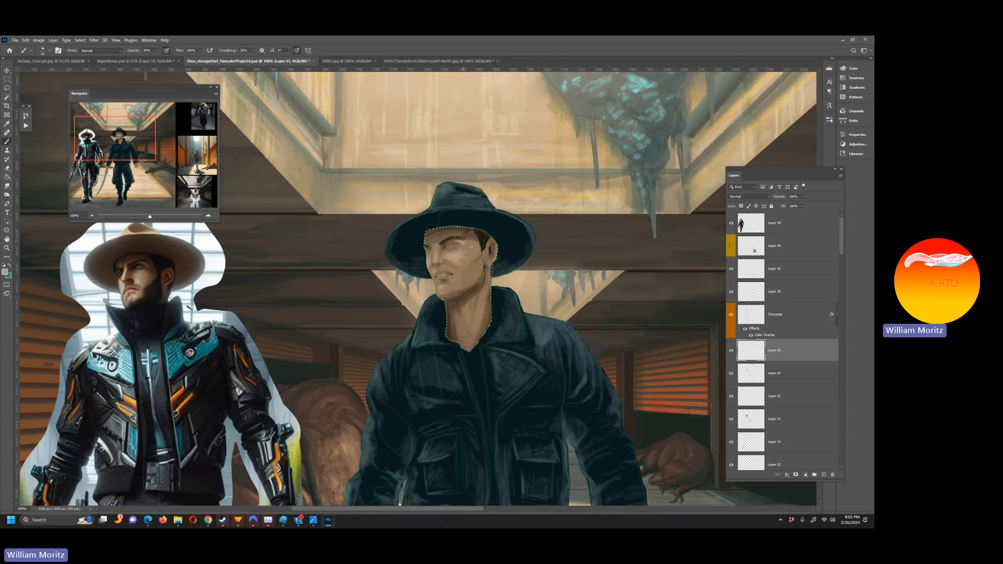
{"action": "key", "text": "bracketright"}
{"action": "key", "text": "bracketleft"}
{"action": "key", "text": "bracketleft"}
{"action": "key", "text": "bracketleft"}
{"action": "key", "text": "bracketright"}
{"action": "key", "text": "bracketright"}
Hide the Character layer and blend the facial highlights and shadows on Layer 65 and Layer 64 with the Smudge tool
{"action": "left_click", "coordinate": [731, 314]}
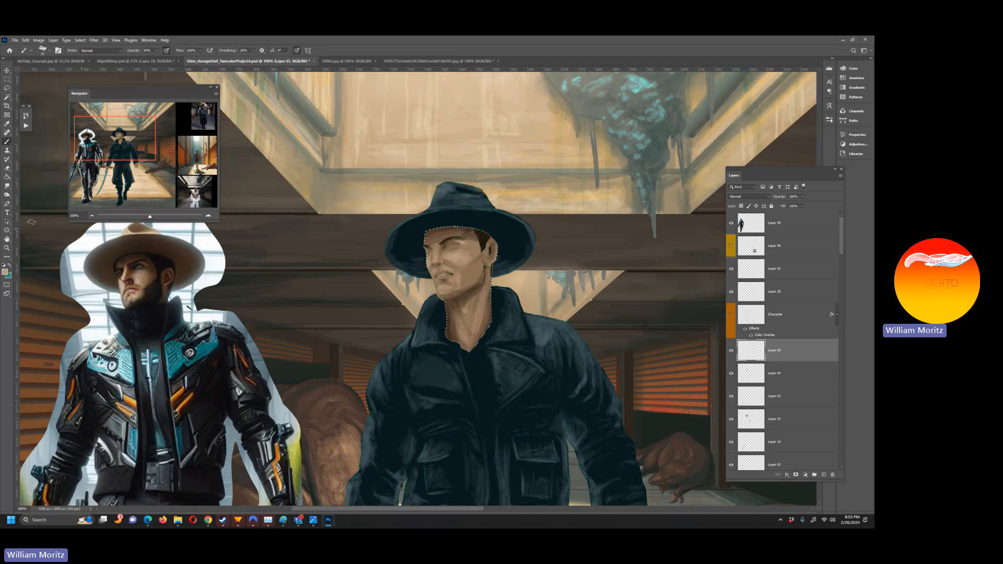
{"action": "left_click", "coordinate": [8, 186]}
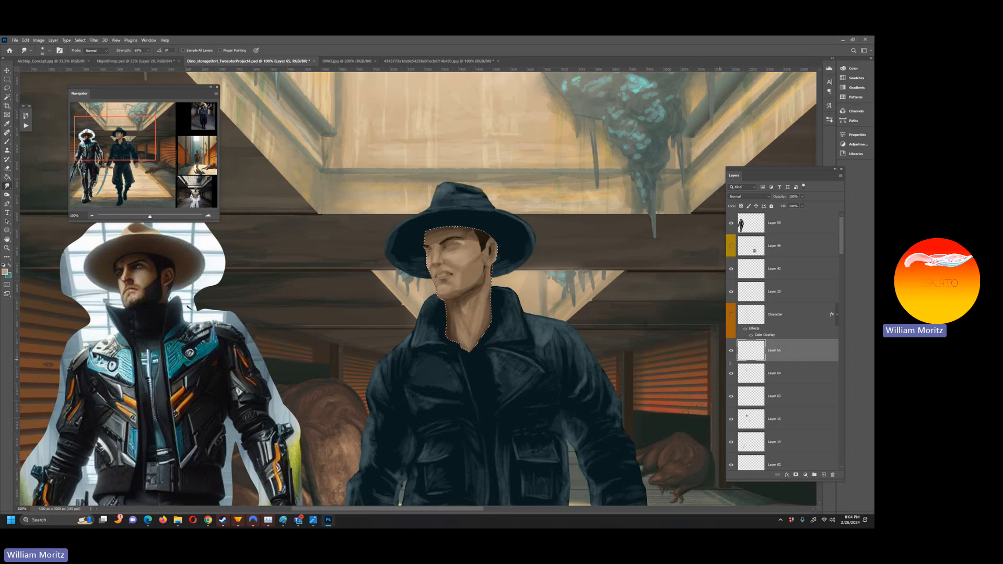
{"action": "left_click", "coordinate": [742, 370]}
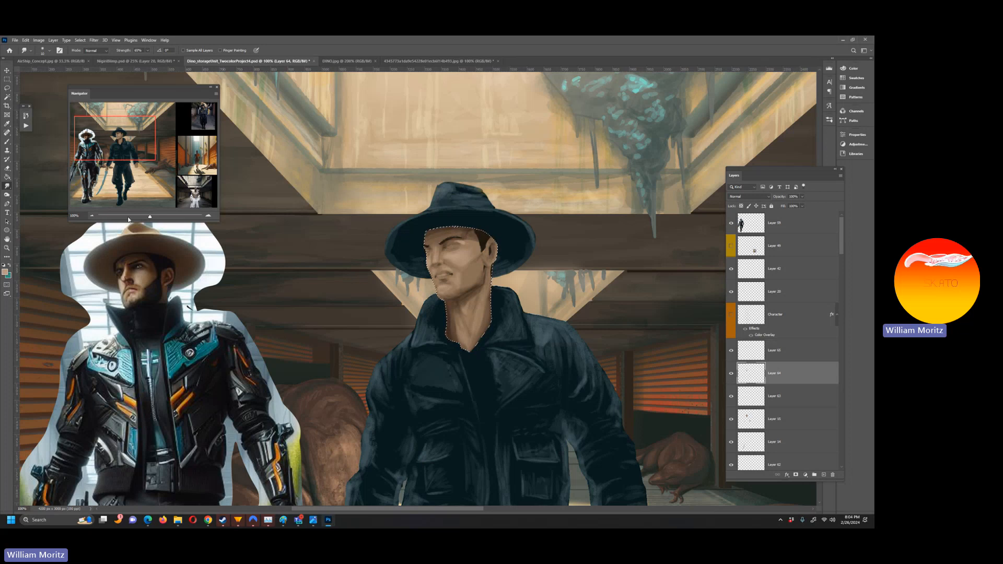
Clear the skin selection, save the painting and compare the whole figure with Layer 65 off and on
{"action": "left_click_drag", "start_coordinate": [150, 217], "coordinate": [146, 217]}
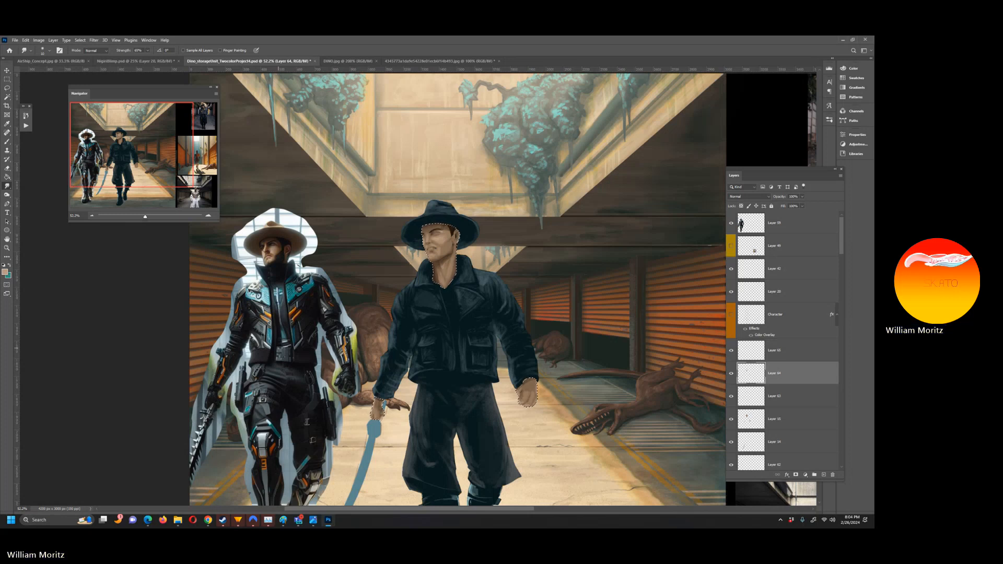
{"action": "left_click", "coordinate": [8, 88]}
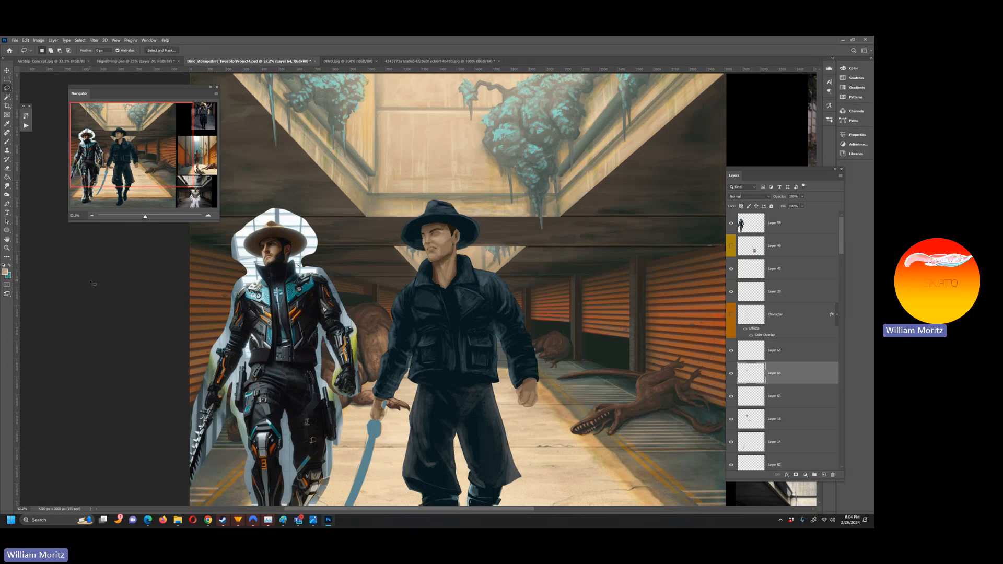
{"action": "key", "text": "ctrl+s"}
{"action": "left_click", "coordinate": [731, 352]}
{"action": "left_click", "coordinate": [731, 351]}
Merge Layer 65, Layer 64, Layer 63 and the skin layer directly below them into one layer
{"action": "left_click", "coordinate": [748, 354]}
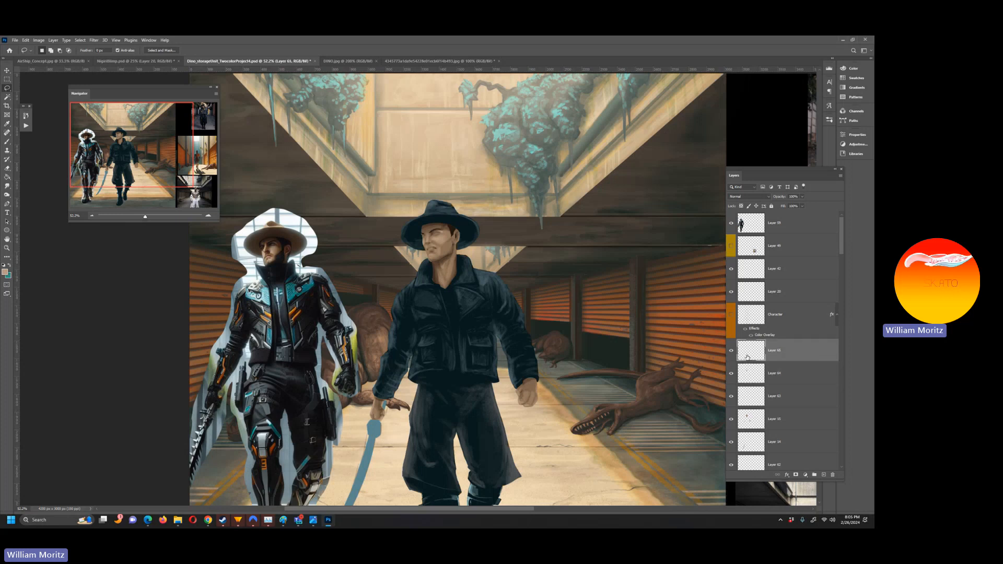
{"action": "left_click", "coordinate": [749, 422], "text": "shift"}
{"action": "key", "text": "ctrl+e"}
Select the character's nose with a freehand Lasso outline at 100% zoom
{"action": "left_click", "coordinate": [8, 248]}
{"action": "key", "text": "ctrl+1"}
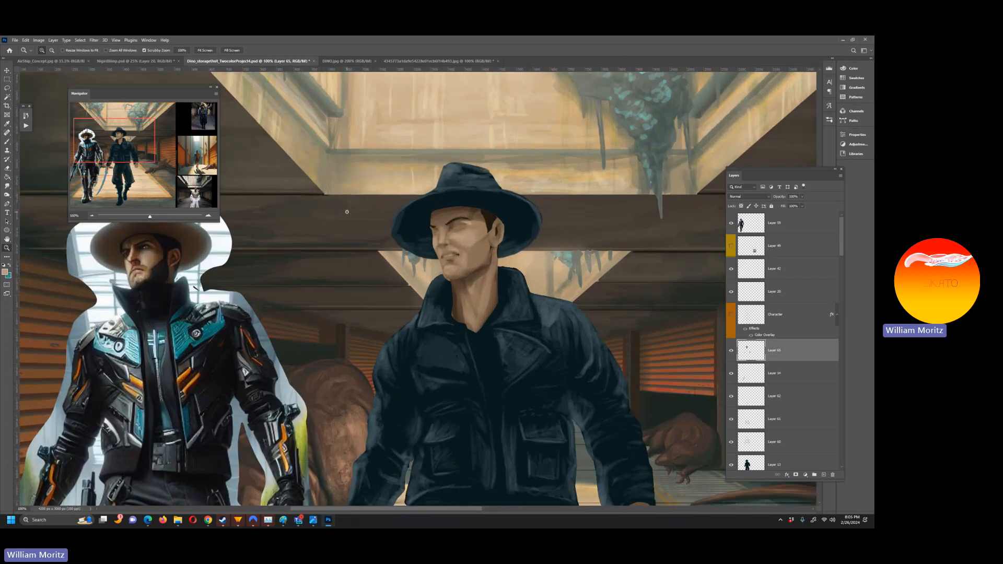
{"action": "left_click", "coordinate": [7, 87]}
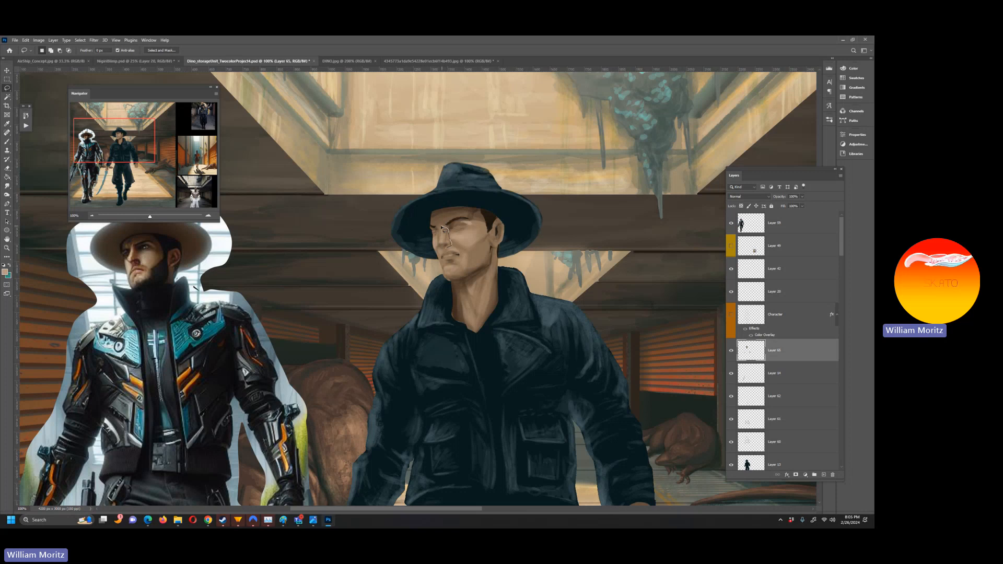
{"action": "left_click_drag", "start_coordinate": [442, 228], "coordinate": [445, 260]}
Try to reshape the selected nose with a Distort transform, adjusting its lower edge and the upper corner at the bridge
{"action": "left_click", "coordinate": [25, 39]}
{"action": "mouse_move", "coordinate": [57, 196]}
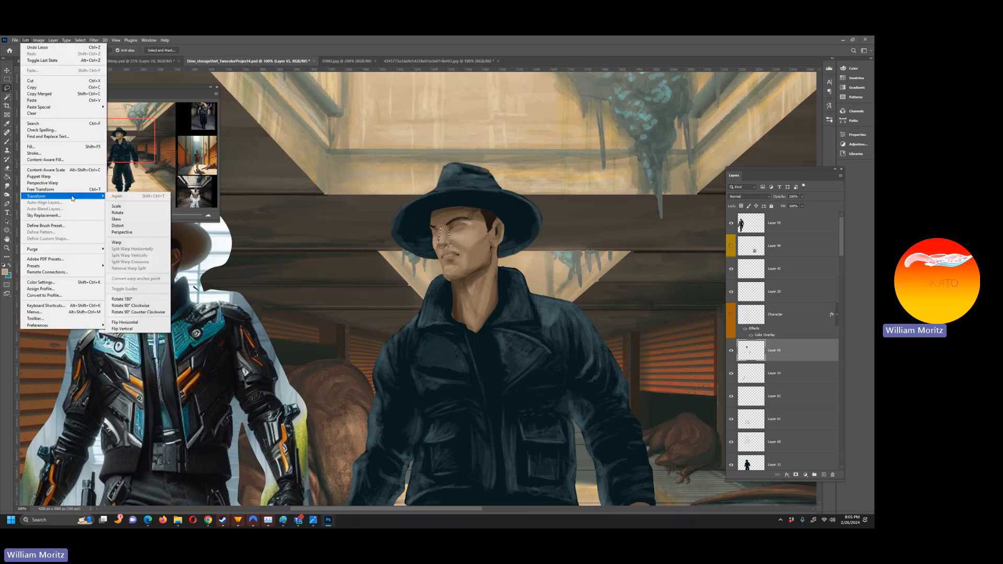
{"action": "left_click", "coordinate": [133, 225]}
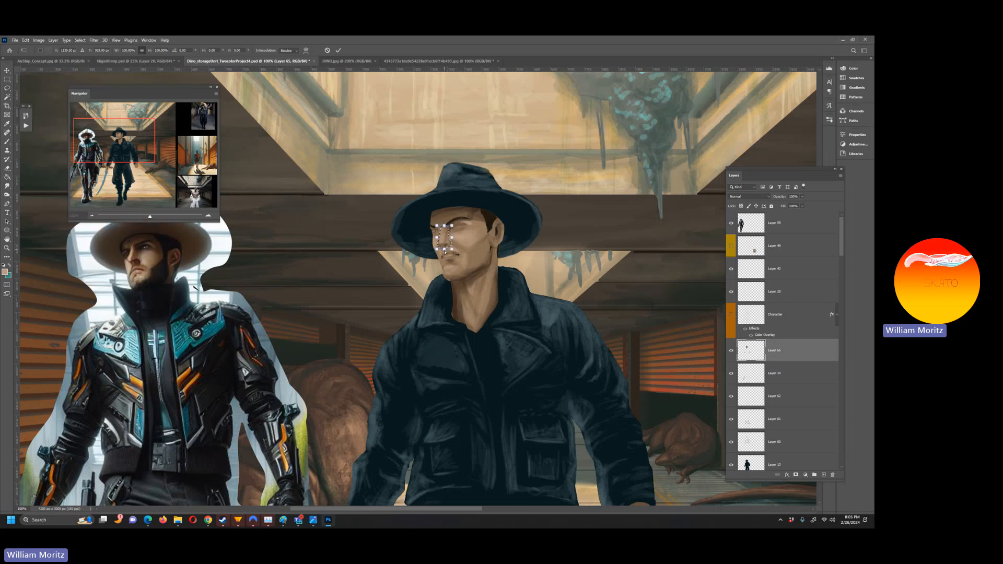
{"action": "left_click_drag", "start_coordinate": [444, 249], "coordinate": [448, 254]}
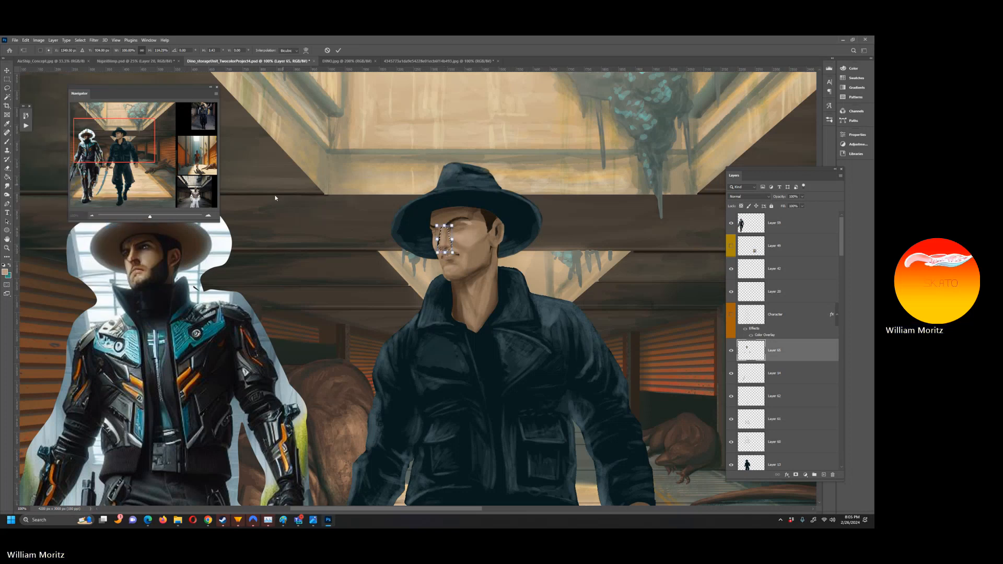
{"action": "left_click_drag", "start_coordinate": [150, 216], "coordinate": [155, 219]}
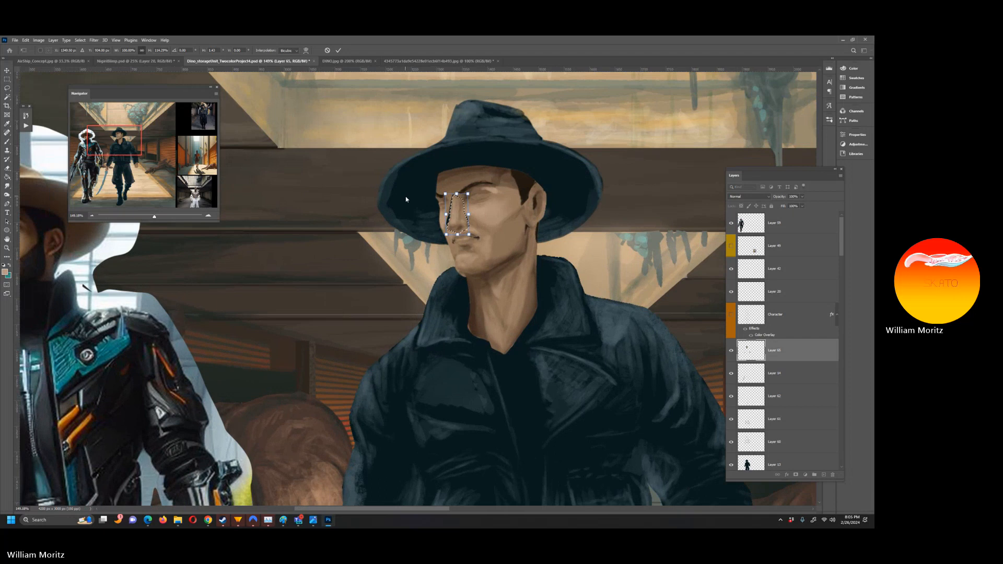
{"action": "left_click_drag", "start_coordinate": [458, 237], "coordinate": [458, 233]}
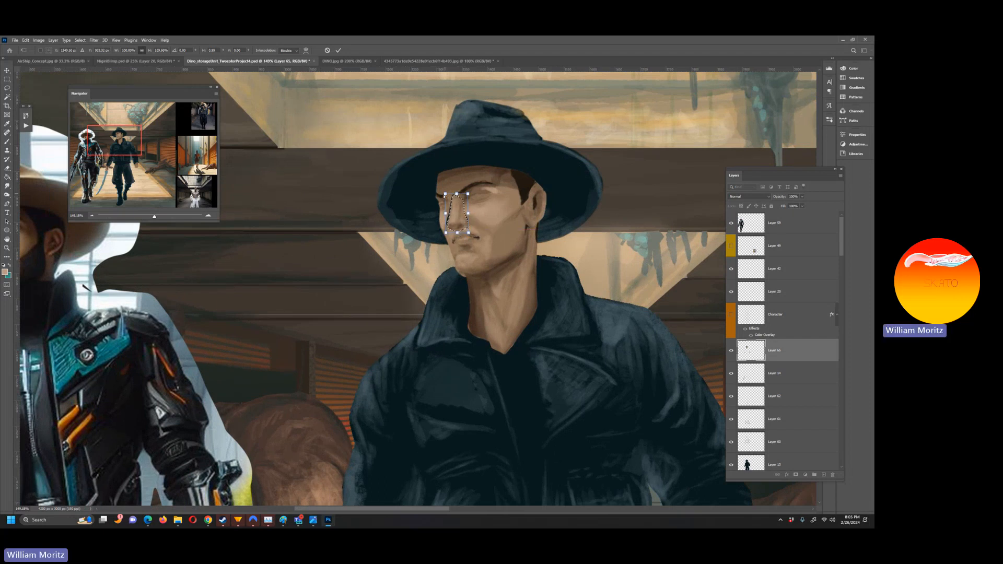
{"action": "left_click_drag", "start_coordinate": [445, 195], "coordinate": [455, 195]}
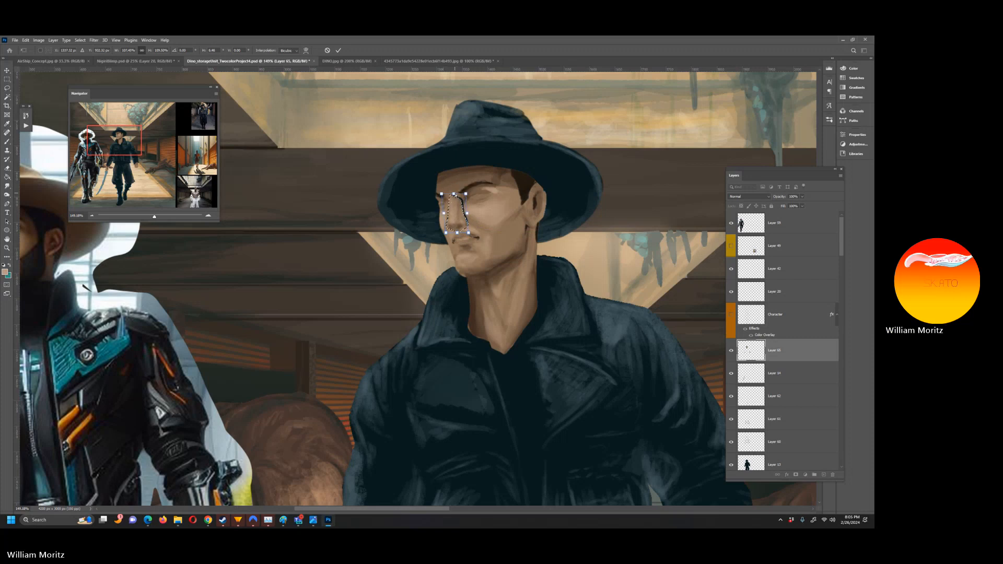
{"action": "left_click", "coordinate": [5, 88]}
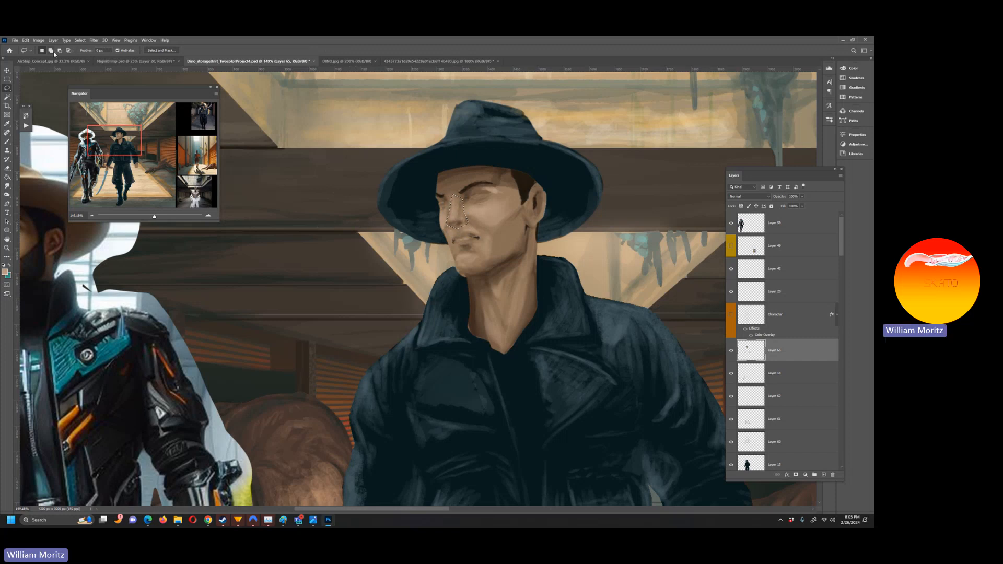
Reshape the selected nose with a Warp transform and clear the selection
{"action": "left_click", "coordinate": [25, 40]}
{"action": "mouse_move", "coordinate": [79, 196]}
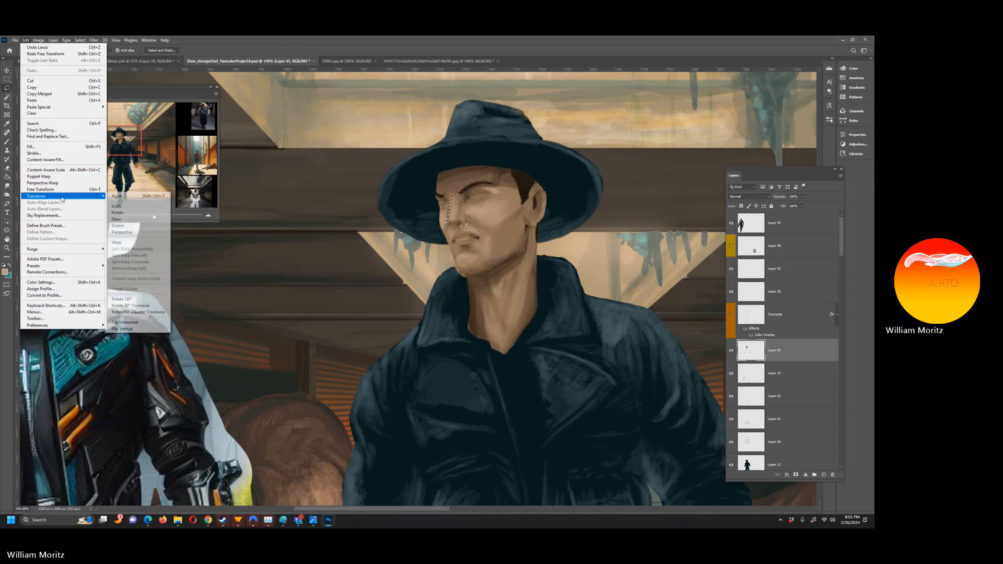
{"action": "left_click", "coordinate": [141, 242]}
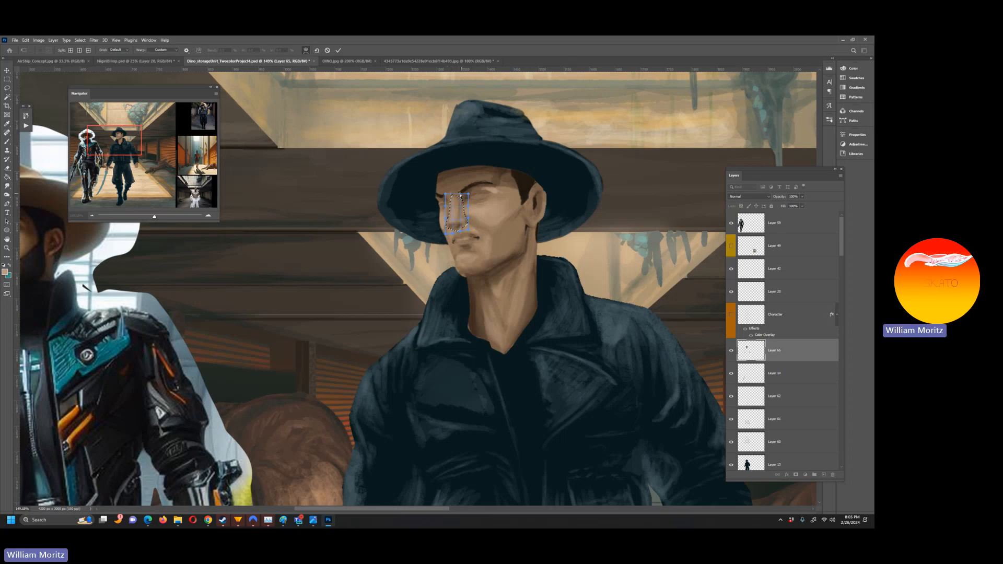
{"action": "left_click", "coordinate": [7, 87]}
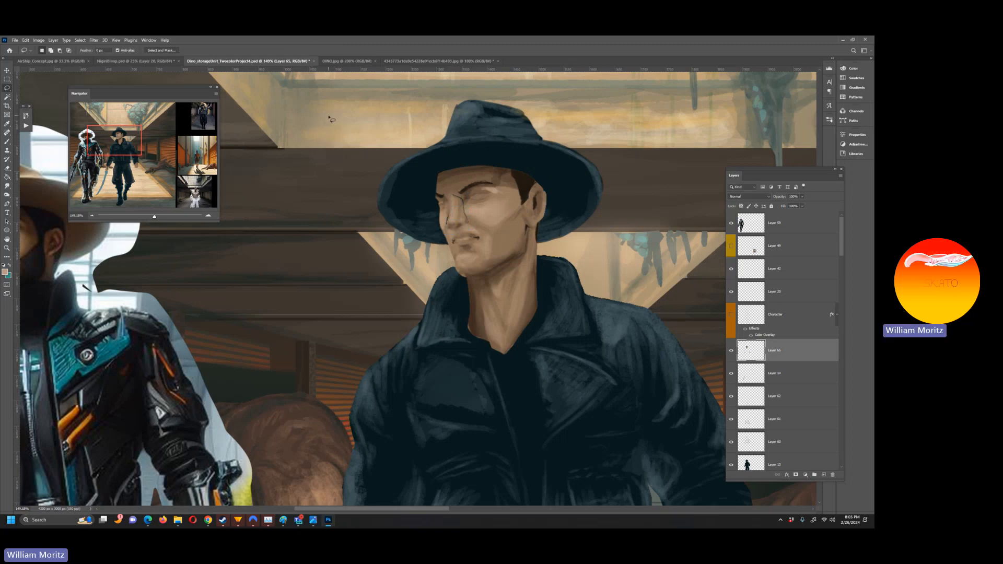
Sample a skin tone from the nose and retouch the nose bridge with a much smaller brush at 100% opacity
{"action": "key", "text": "i"}
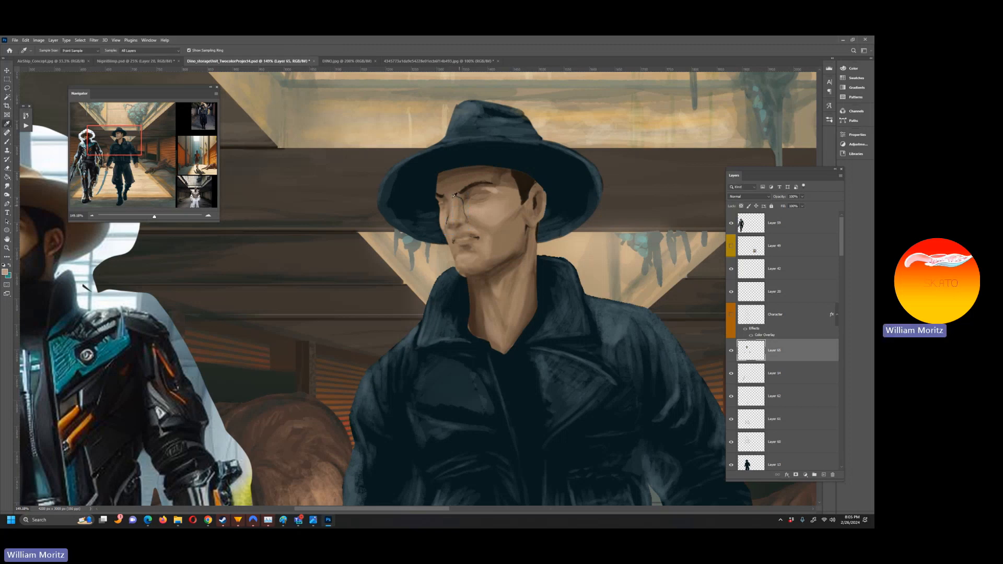
{"action": "left_click", "coordinate": [448, 213]}
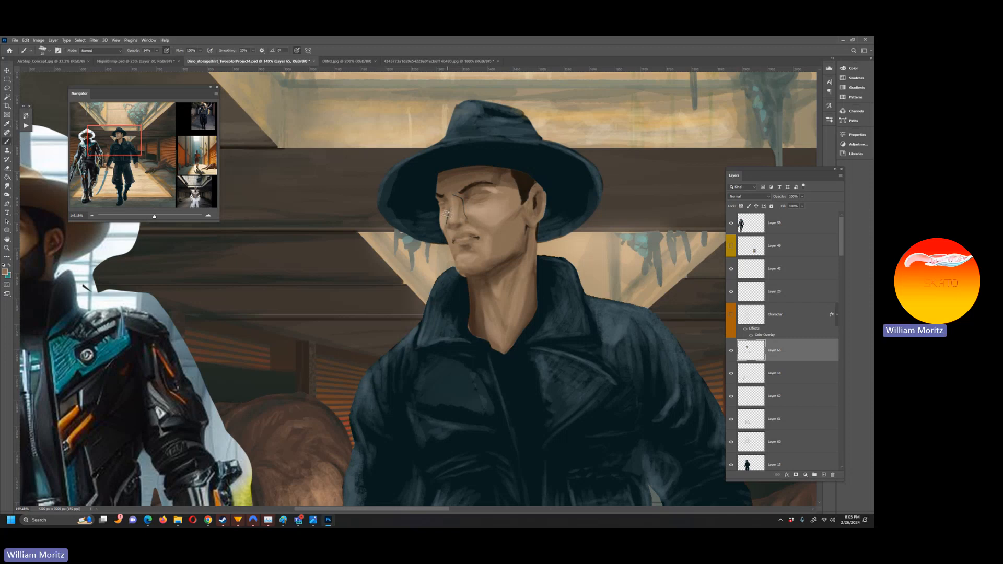
{"action": "key", "text": "b"}
{"action": "key", "text": "bracketleft"}
{"action": "key", "text": "bracketleft"}
{"action": "key", "text": "bracketleft"}
{"action": "key", "text": "bracketleft"}
{"action": "key", "text": "bracketleft"}
{"action": "key", "text": "bracketleft"}
{"action": "key", "text": "bracketleft"}
{"action": "key", "text": "bracketleft"}
{"action": "key", "text": "bracketleft"}
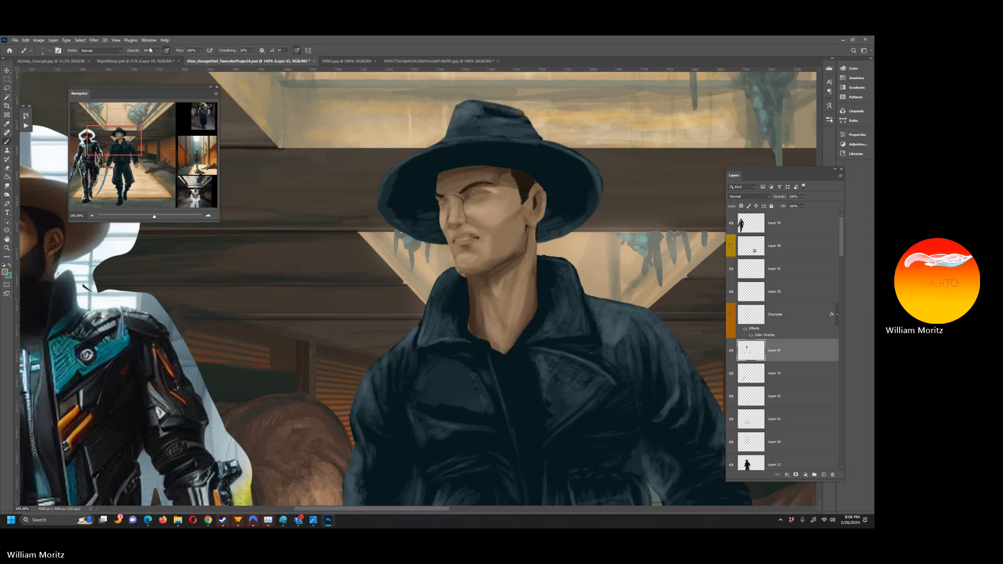
{"action": "key", "text": "0"}
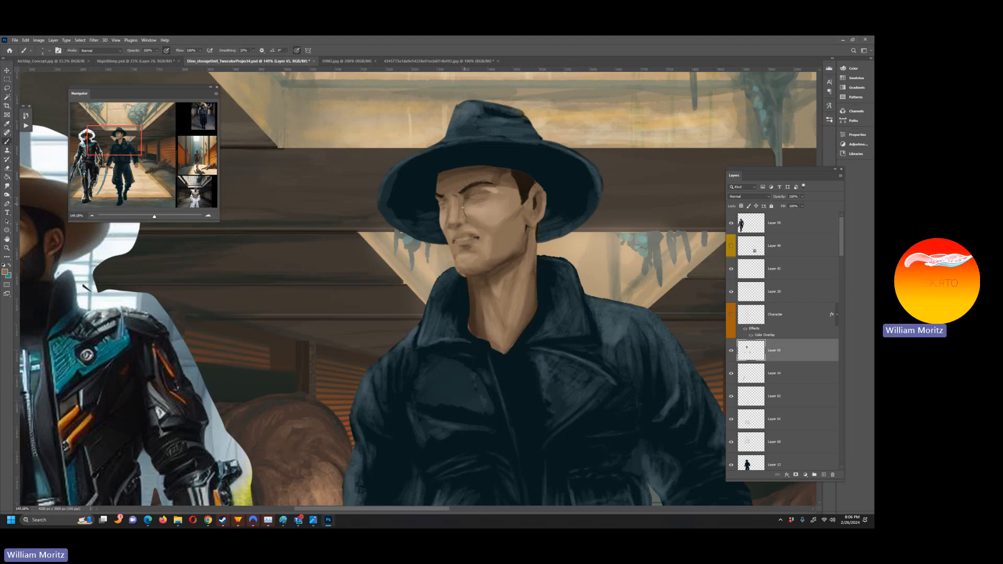
Sample the skin colour beside the nose and paint over the light seam on the adjoining cheek
{"action": "left_click", "coordinate": [466, 212], "text": "alt"}
{"action": "left_click_drag", "start_coordinate": [464, 206], "coordinate": [465, 211]}
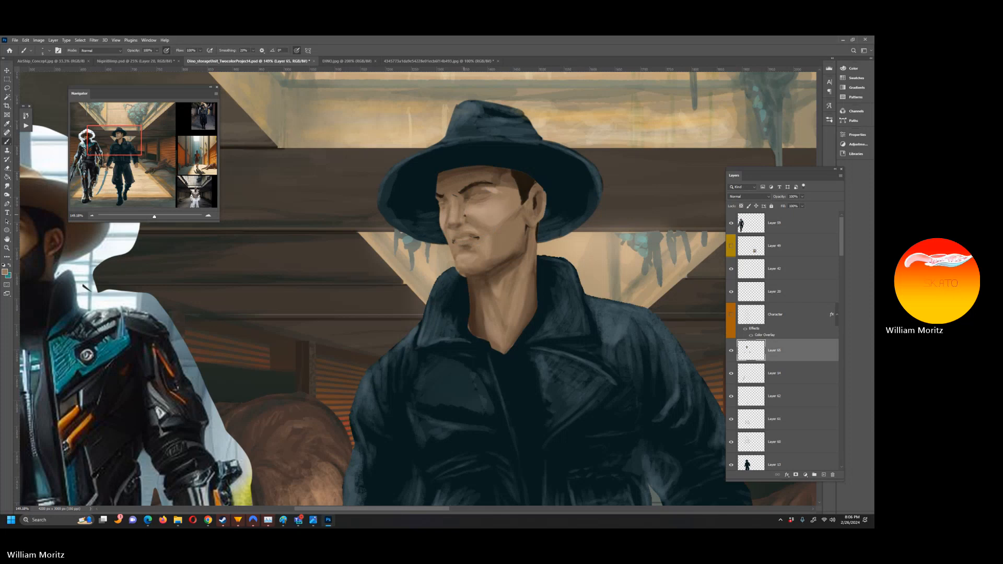
{"action": "key", "text": "i"}
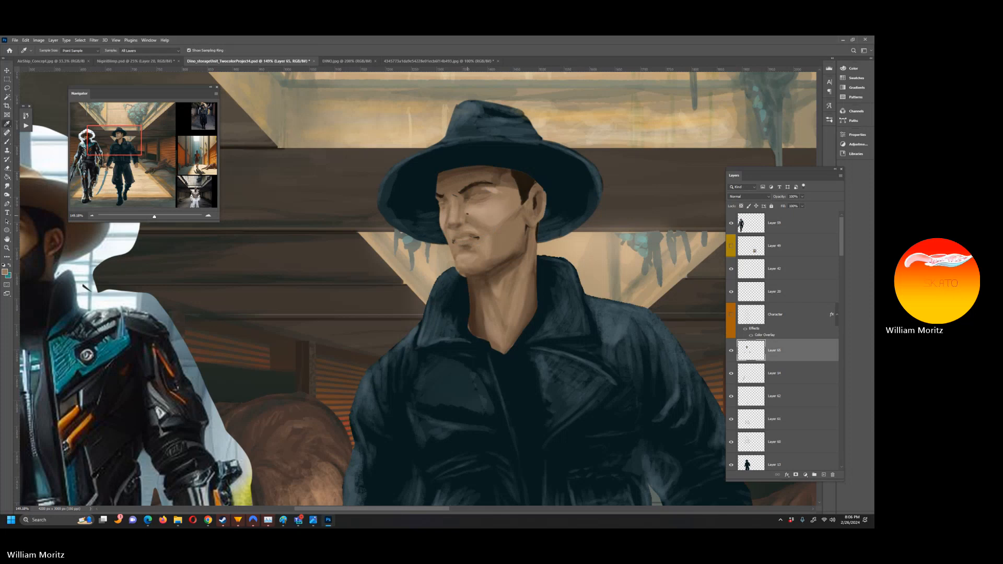
Sample the skin tone at the temple and retouch the area beside the eyebrow with a larger brush at 75% opacity
{"action": "key", "text": "b"}
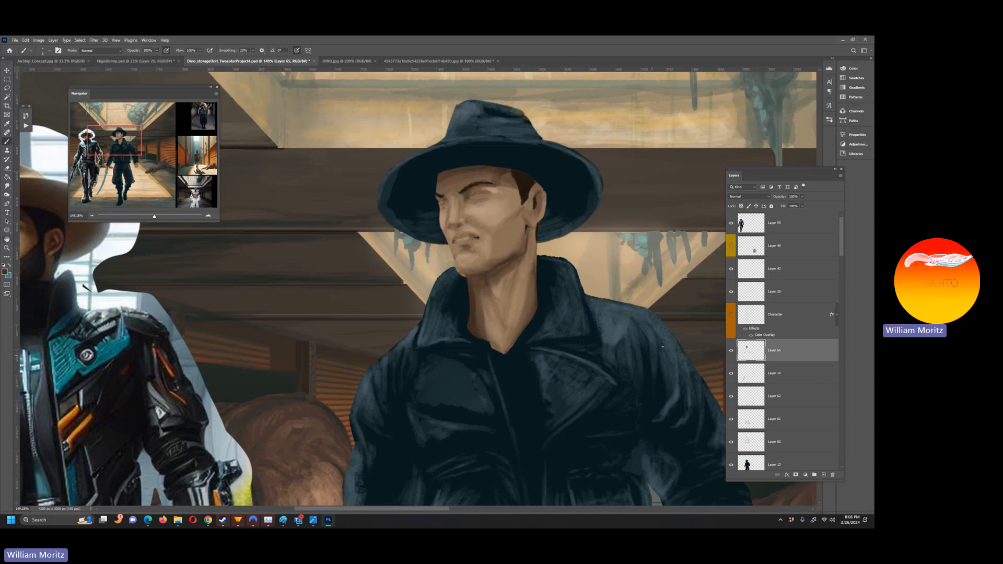
{"action": "left_click", "coordinate": [6, 187]}
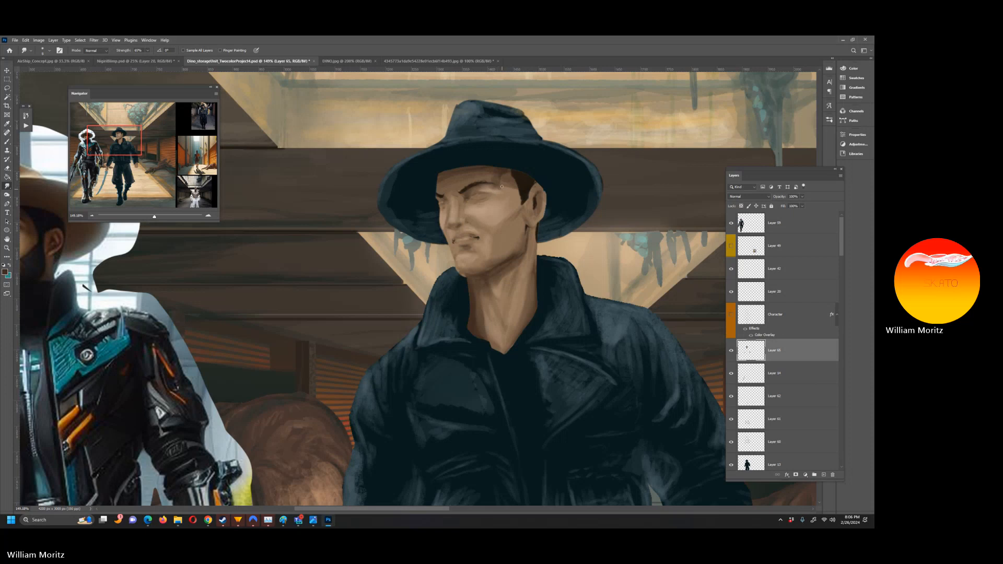
{"action": "key", "text": "b"}
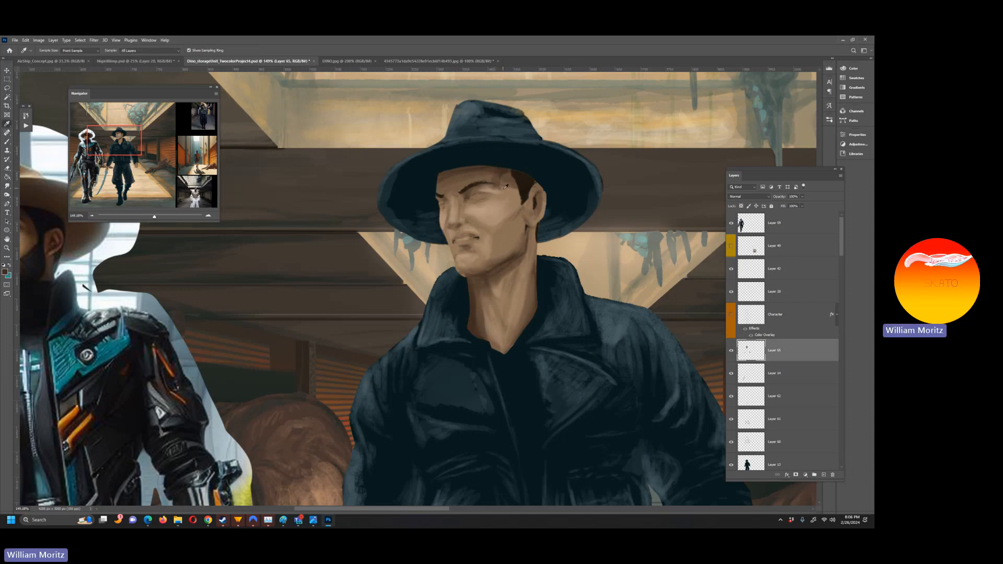
{"action": "left_click", "coordinate": [497, 187], "text": "alt"}
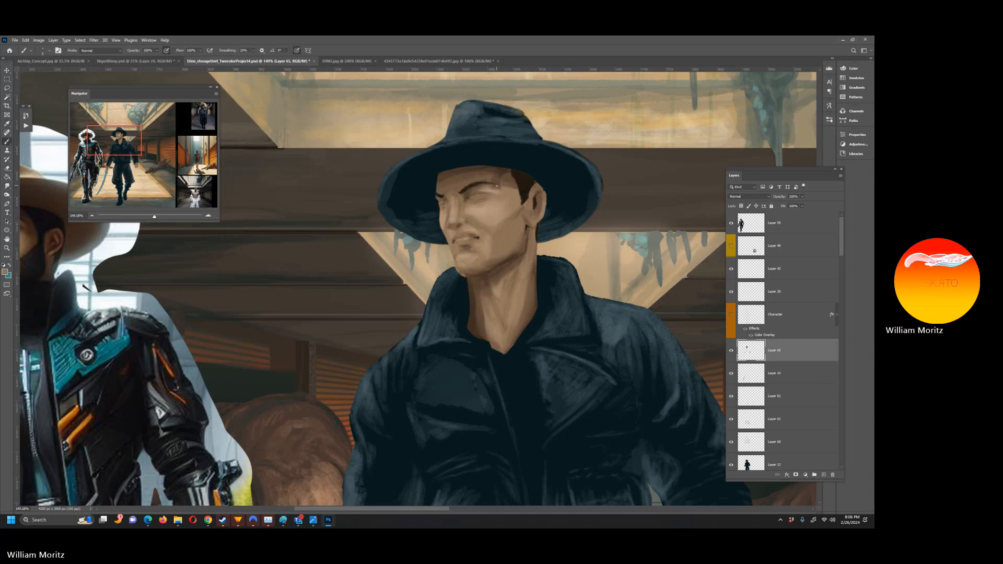
{"action": "left_click_drag", "start_coordinate": [156, 51], "coordinate": [143, 53]}
{"action": "key", "text": "bracketright"}
{"action": "key", "text": "bracketright"}
{"action": "key", "text": "bracketright"}
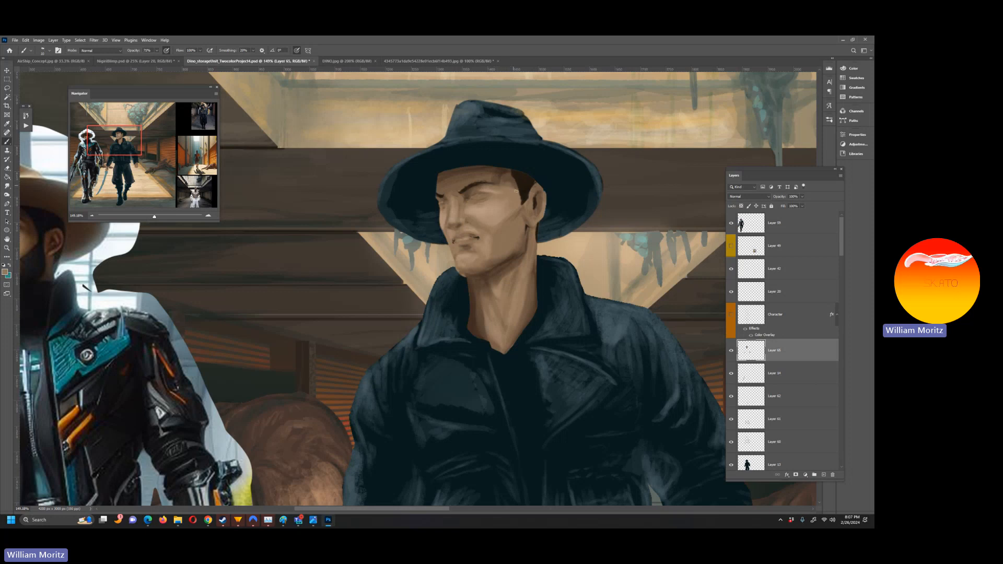
Smudge the fresh paint at the temple to soften its transition into the surrounding skin
{"action": "left_click", "coordinate": [8, 185]}
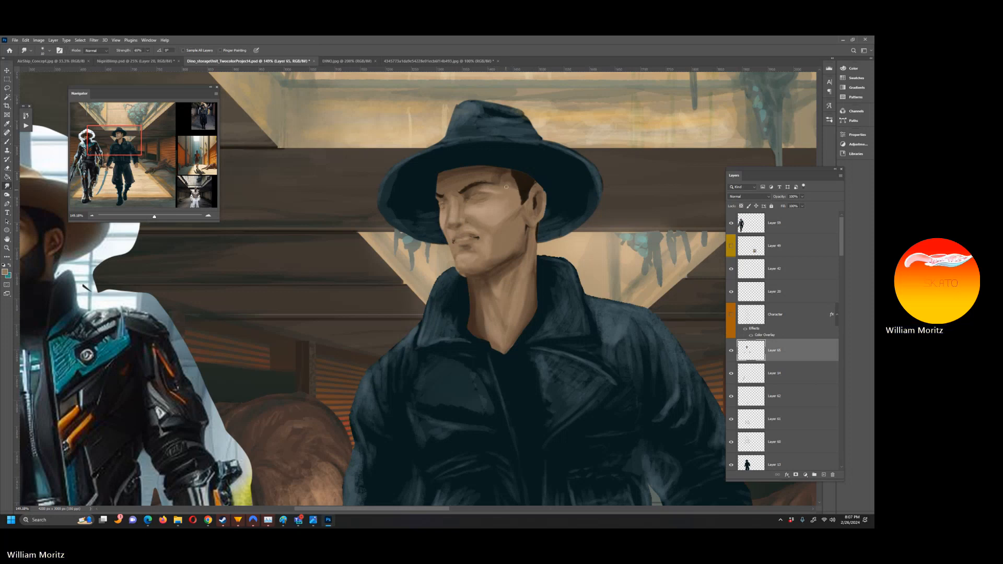
{"action": "key", "text": "bracketright"}
{"action": "key", "text": "bracketleft"}
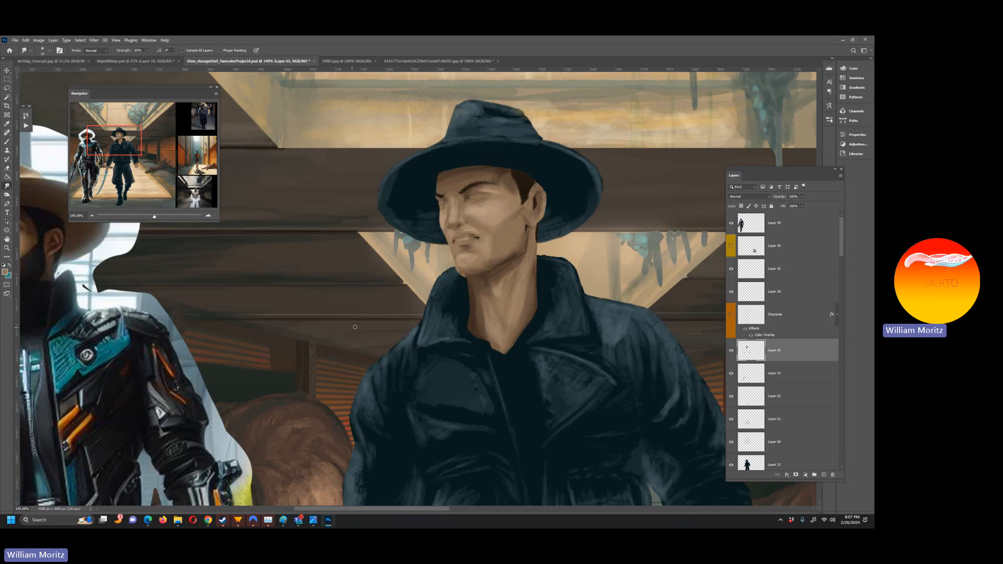
Glaze the temple with the brush at a much lower opacity and adjust the tone of the forehead beneath the hat brim
{"action": "key", "text": "b"}
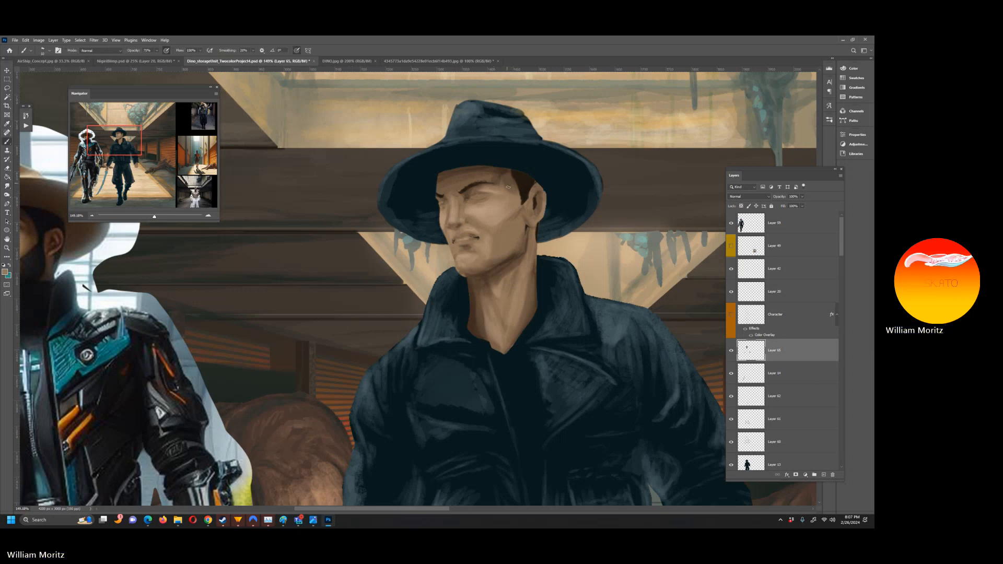
{"action": "left_click", "coordinate": [157, 50]}
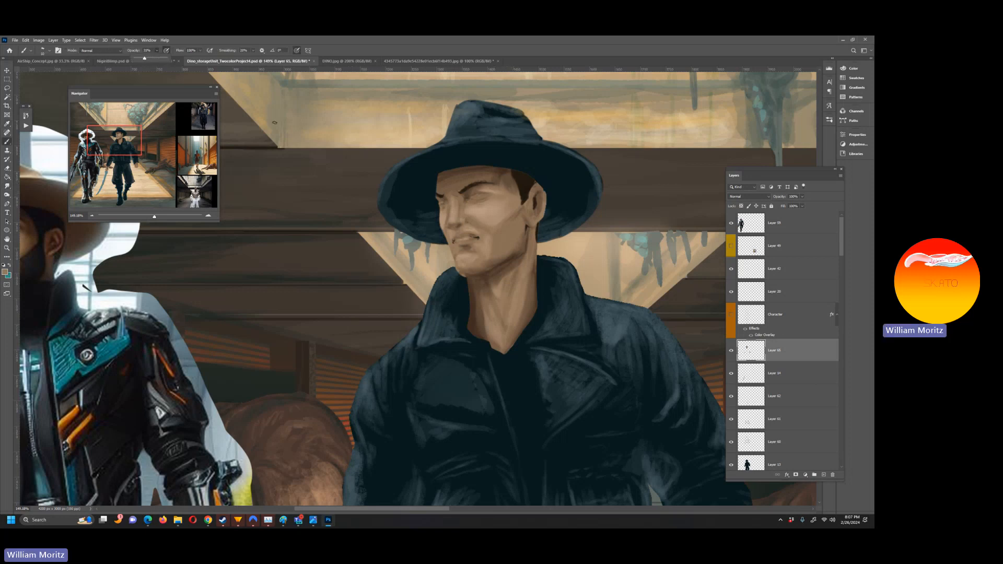
{"action": "left_click", "coordinate": [524, 194]}
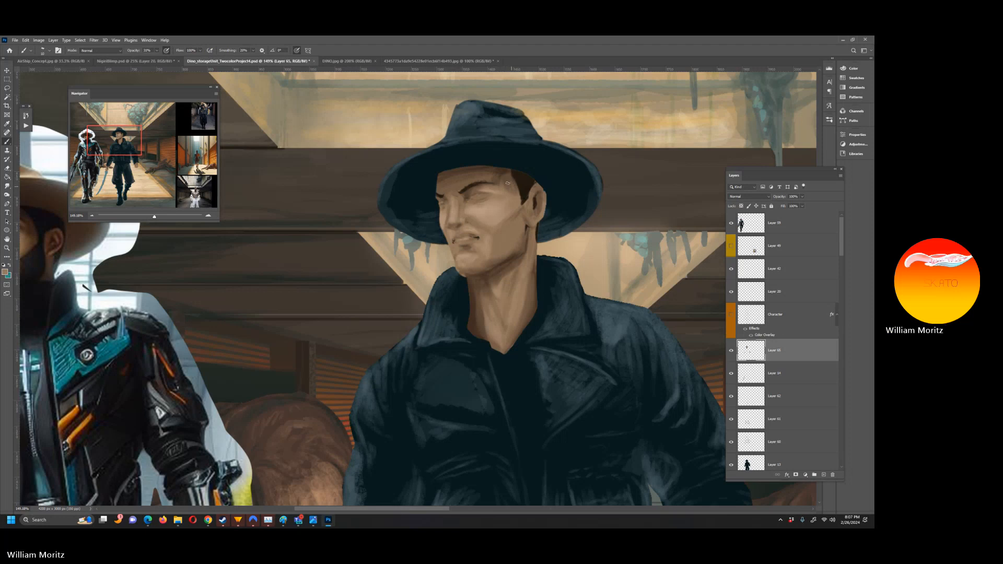
{"action": "key", "text": "o"}
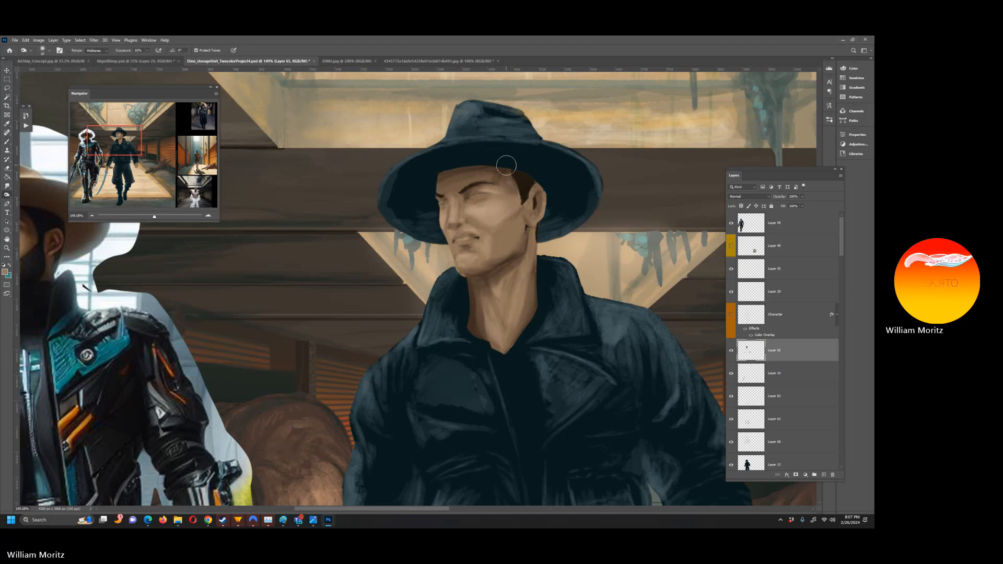
{"action": "key", "text": "b"}
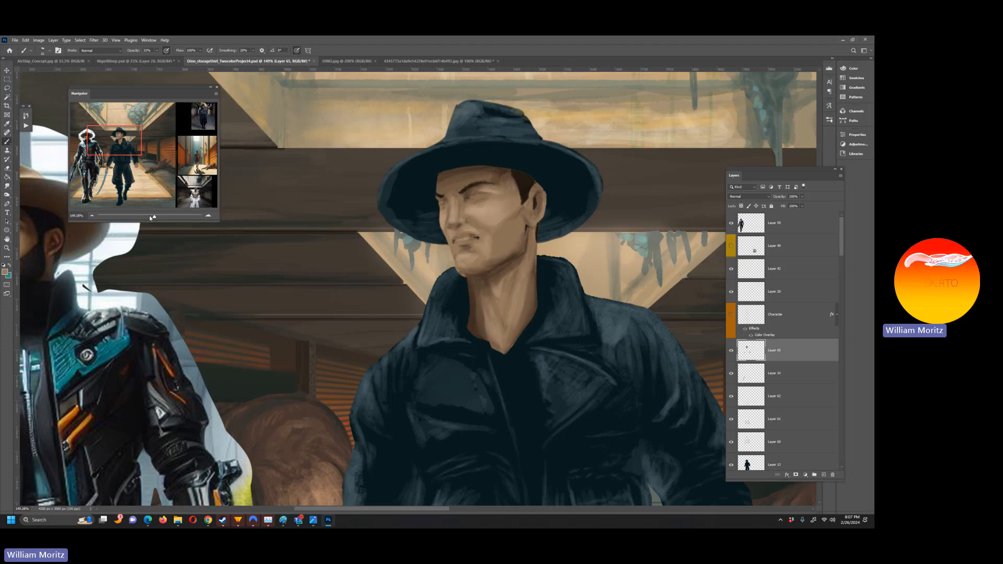
Zoom out to show the whole painting and move the Navigator away from the characters' heads
{"action": "left_click_drag", "start_coordinate": [154, 216], "coordinate": [144, 219]}
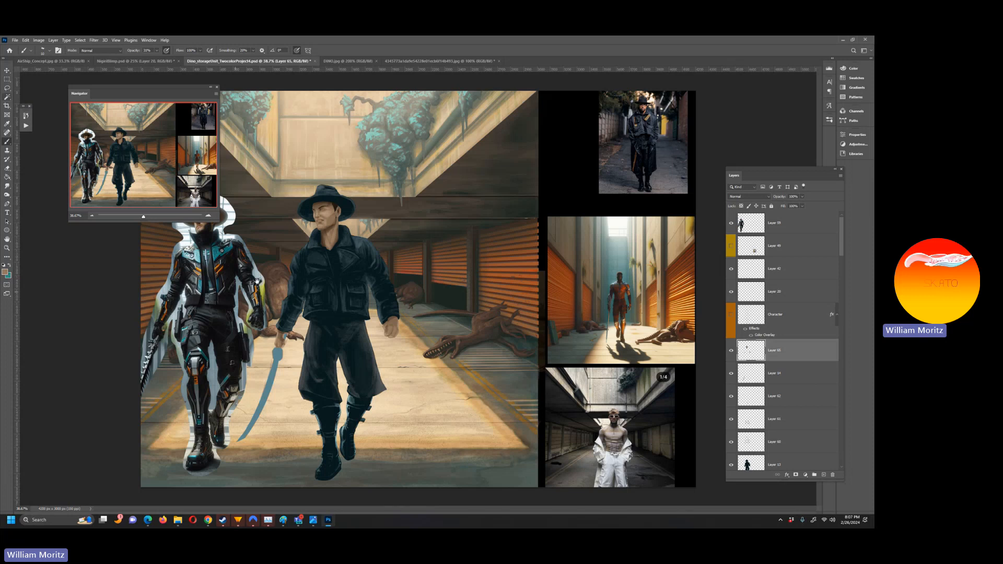
{"action": "left_click_drag", "start_coordinate": [138, 93], "coordinate": [122, 319]}
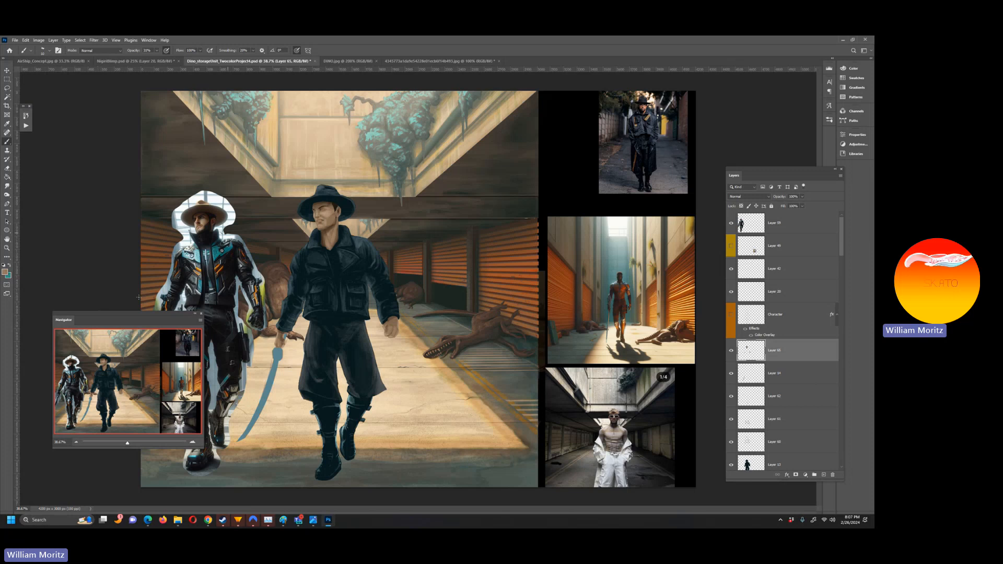
{"action": "left_click_drag", "start_coordinate": [133, 317], "coordinate": [118, 339]}
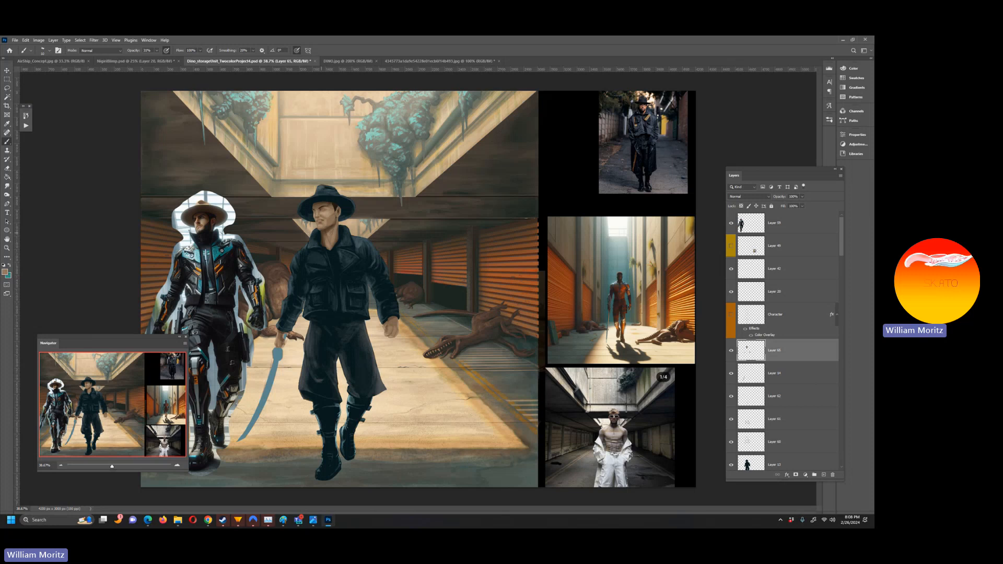
Switch to the Electronic Illustration Demo meeting in Microsoft Teams and stop its recording and transcription
{"action": "mouse_move", "coordinate": [299, 519]}
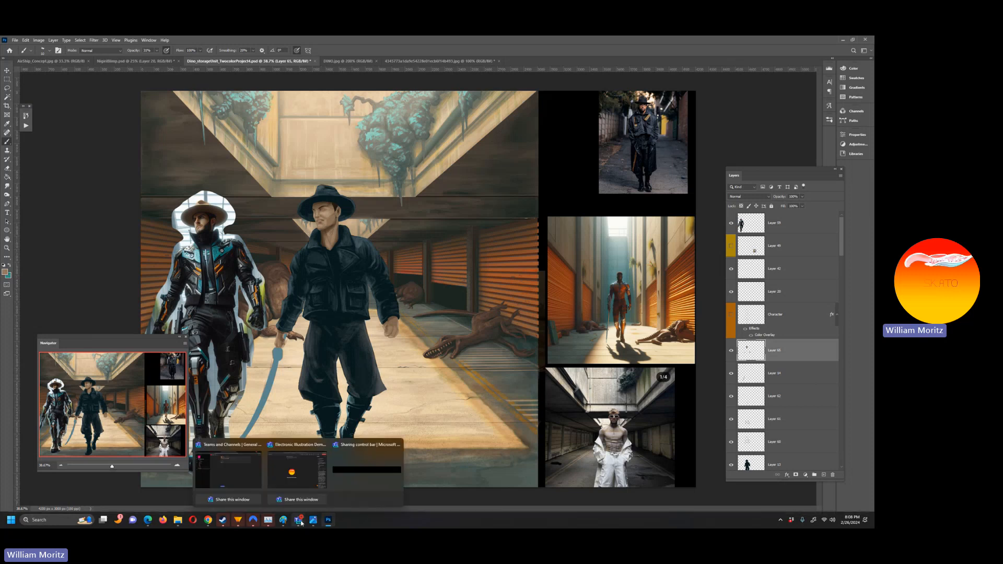
{"action": "left_click", "coordinate": [252, 478]}
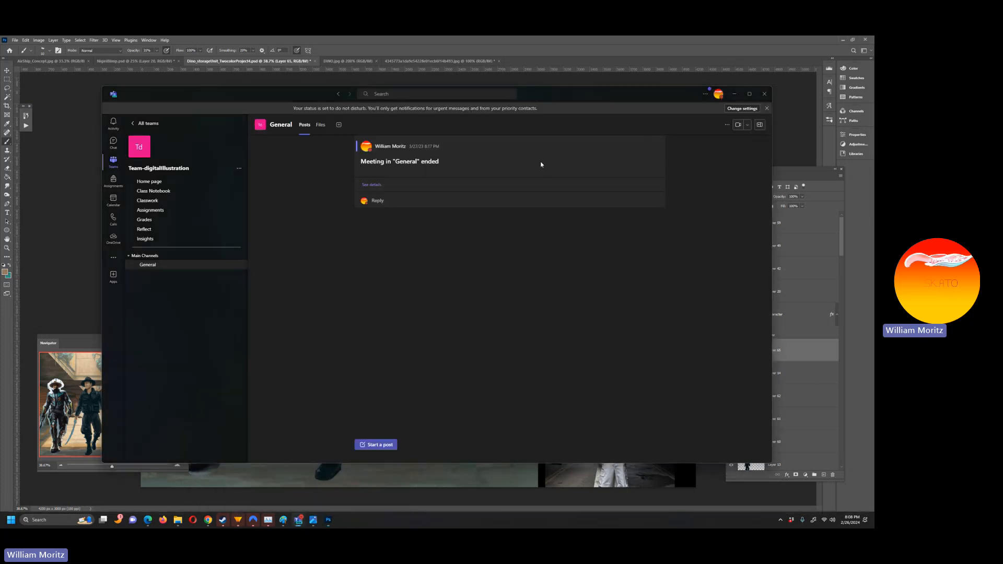
{"action": "mouse_move", "coordinate": [289, 525]}
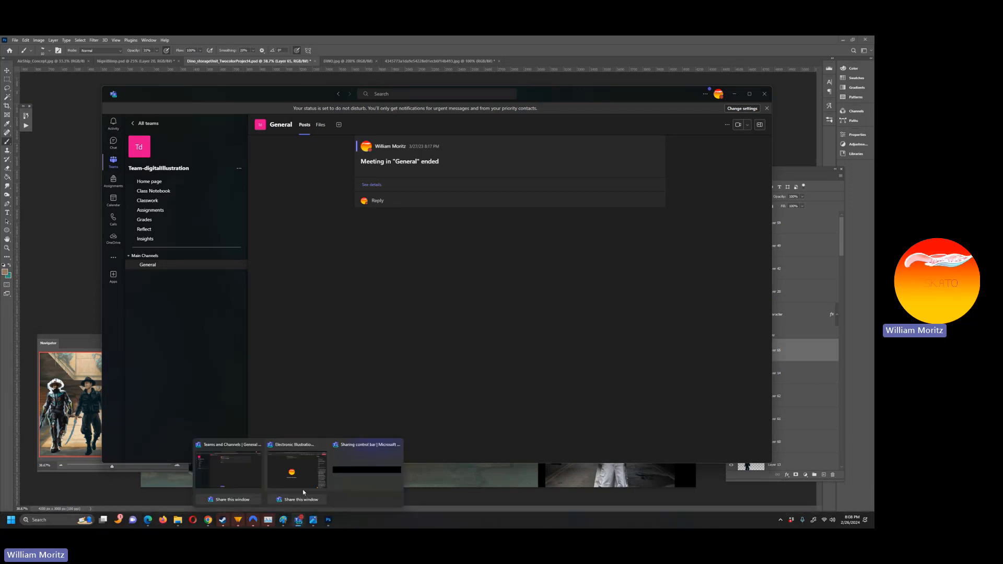
{"action": "left_click", "coordinate": [304, 476]}
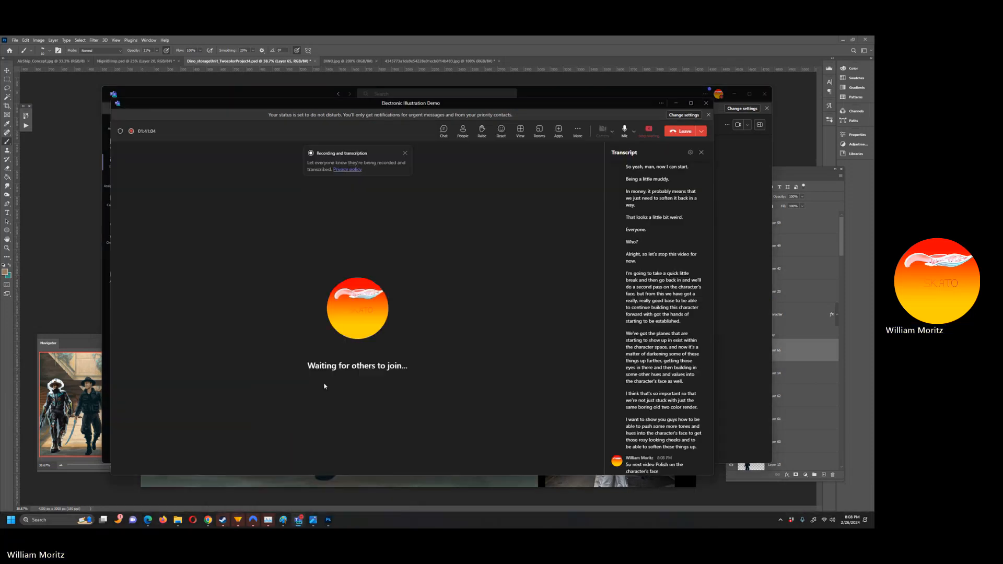
{"action": "left_click", "coordinate": [630, 137]}
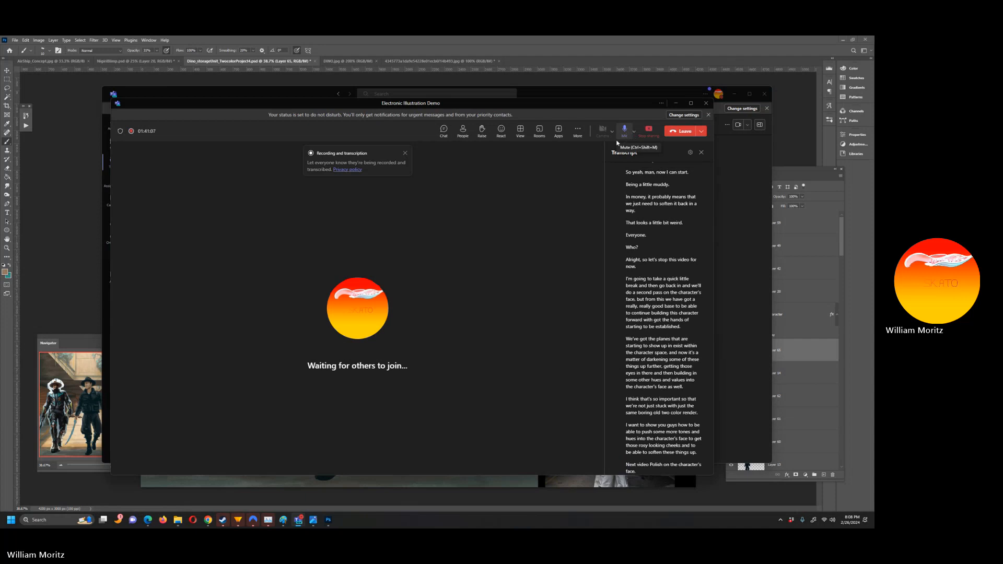
{"action": "left_click", "coordinate": [576, 130]}
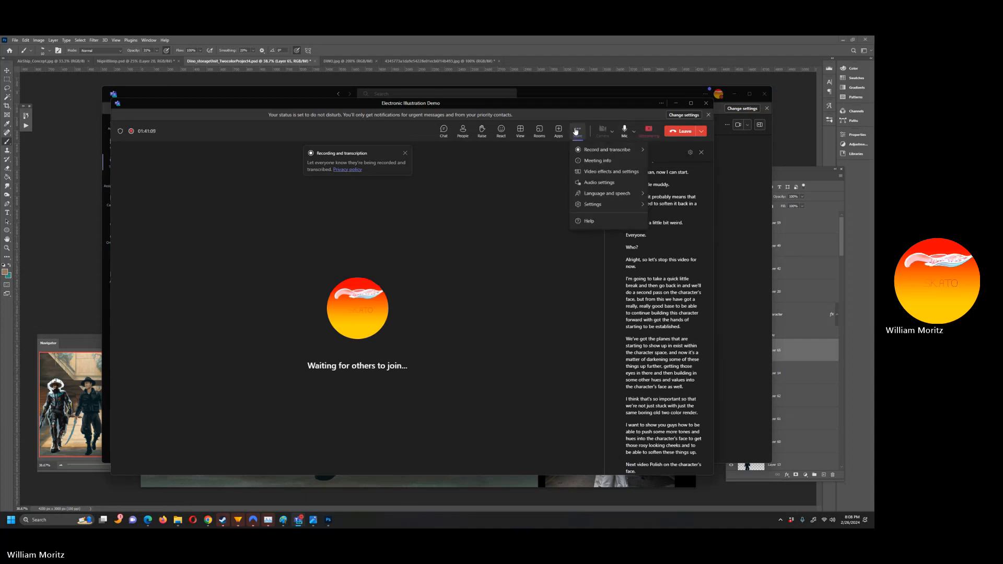
{"action": "mouse_move", "coordinate": [592, 154]}
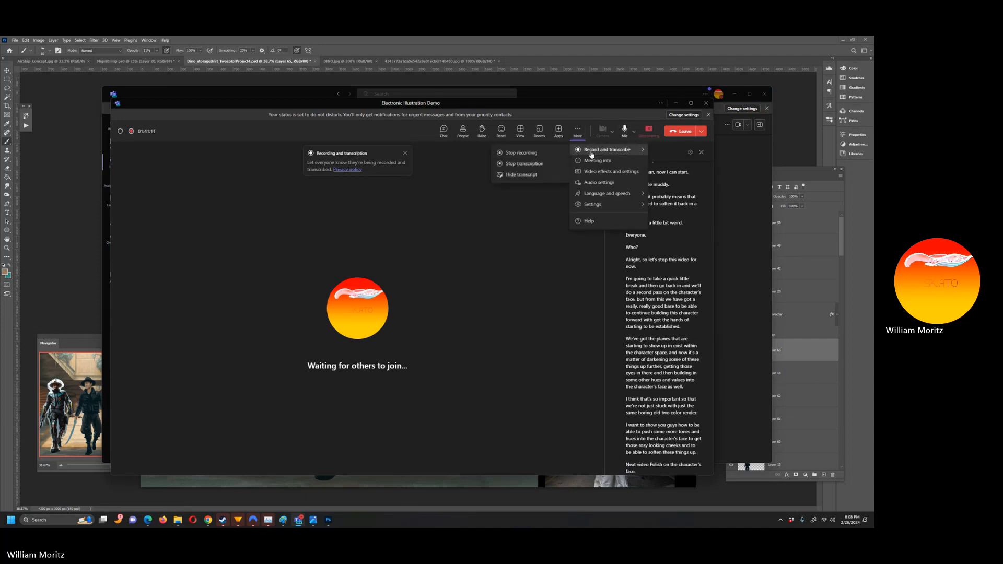
{"action": "left_click", "coordinate": [523, 153]}
{"action": "left_click", "coordinate": [454, 291]}
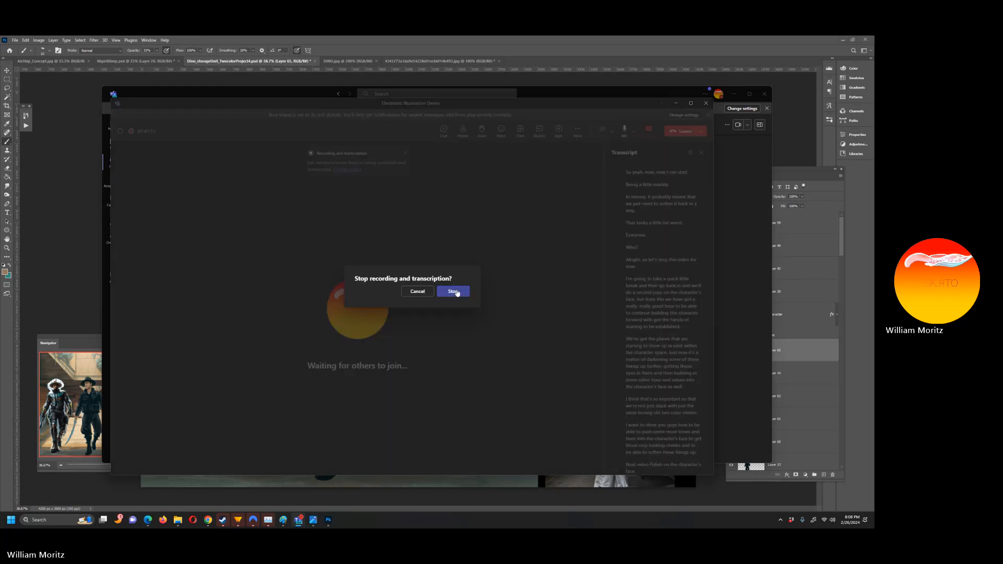